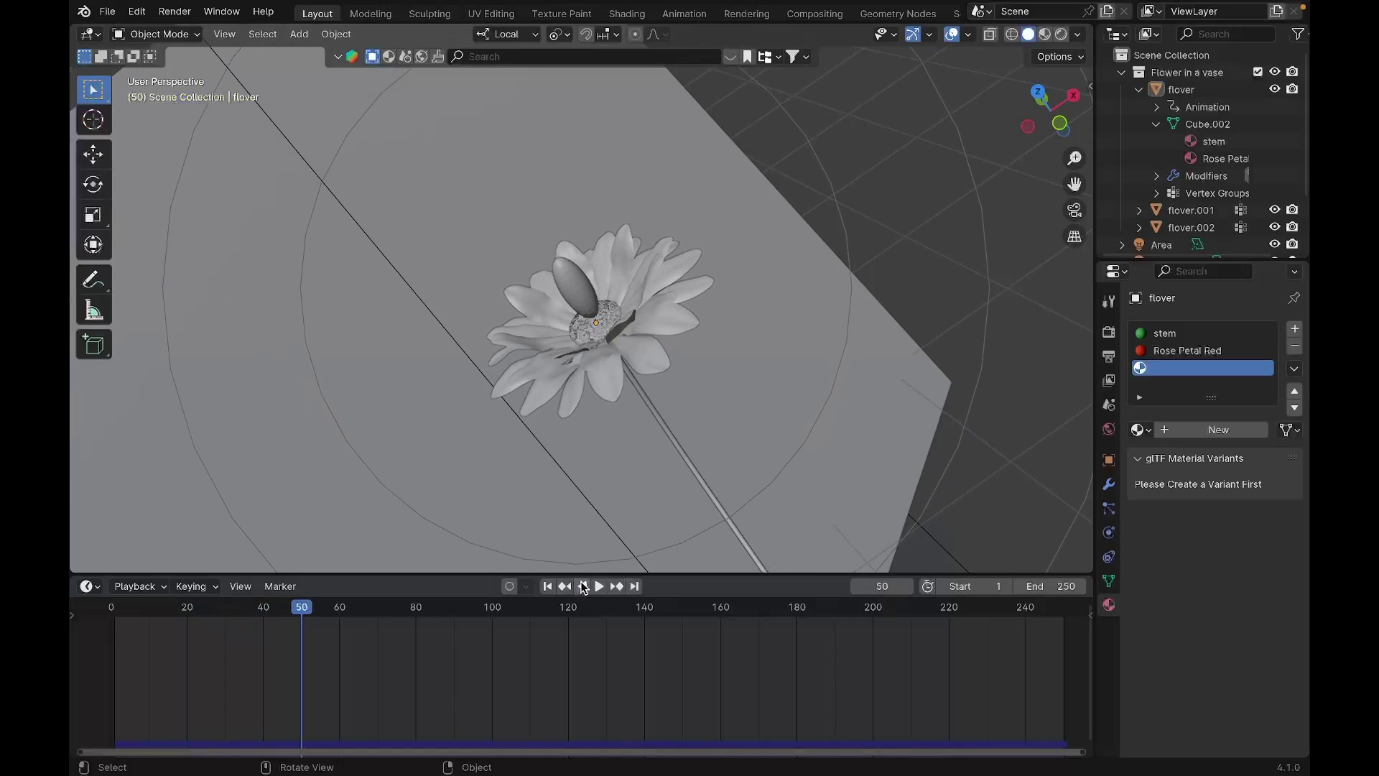
Play the flower animation in reverse and stop it at frame 5.
left_click(583, 586)
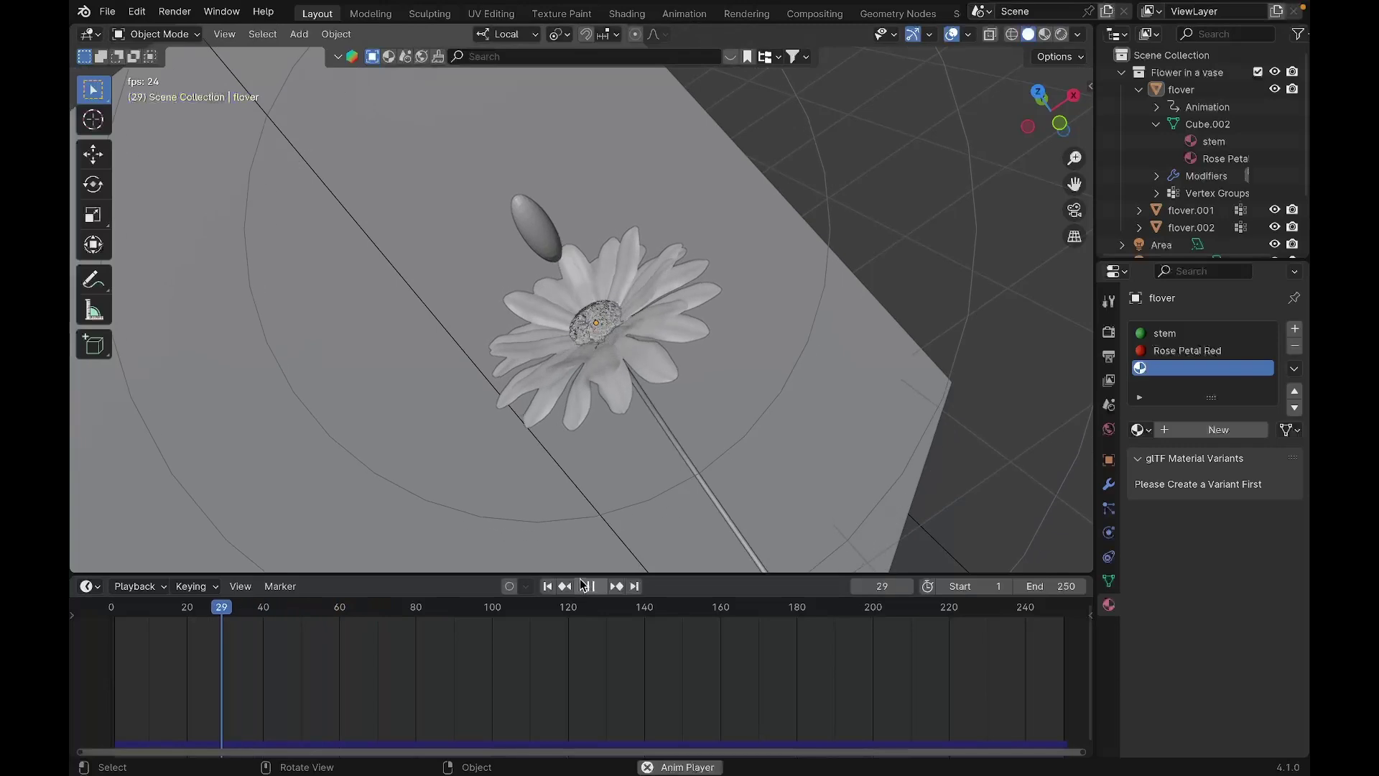
left_click(584, 585)
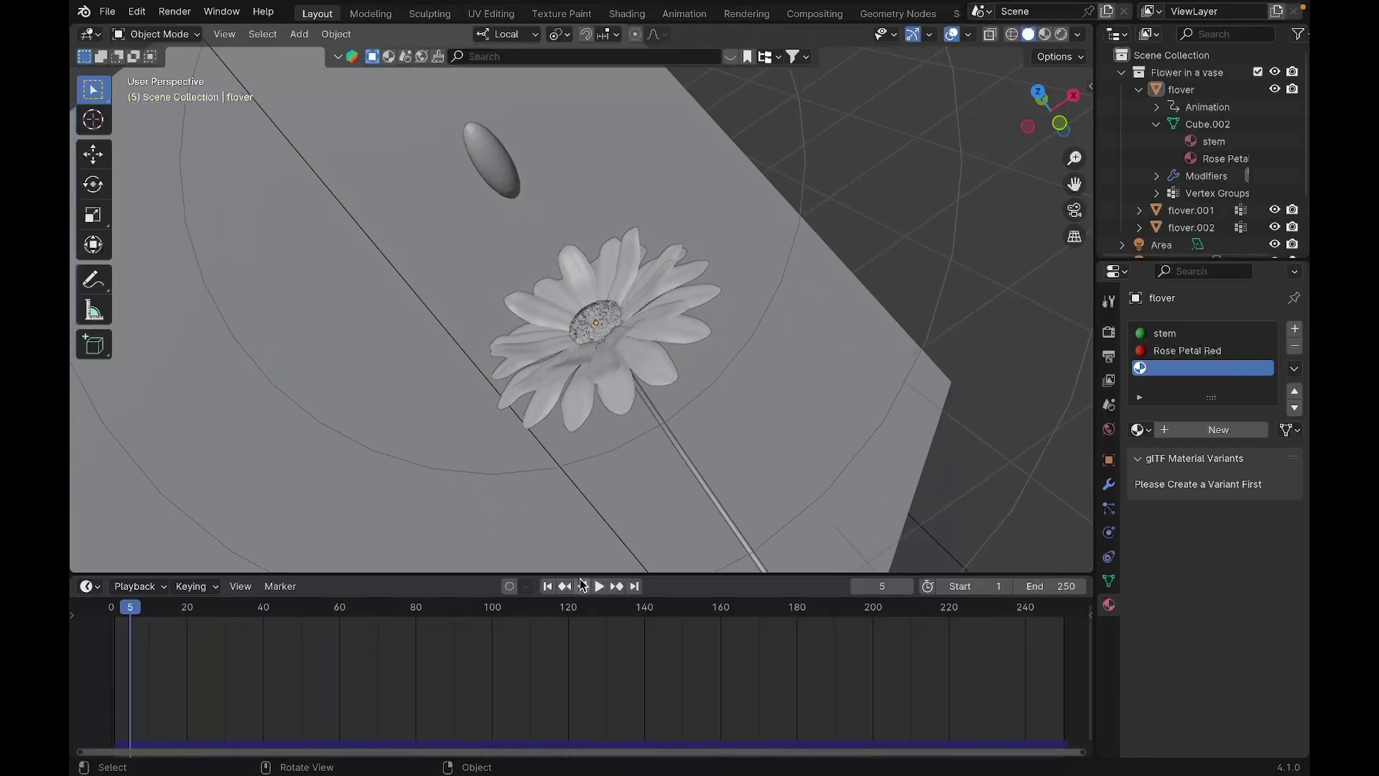
mouse_move(665, 455)
middle_mouse_down()
mouse_move(632, 395)
mouse_move(649, 434)
middle_mouse_up()
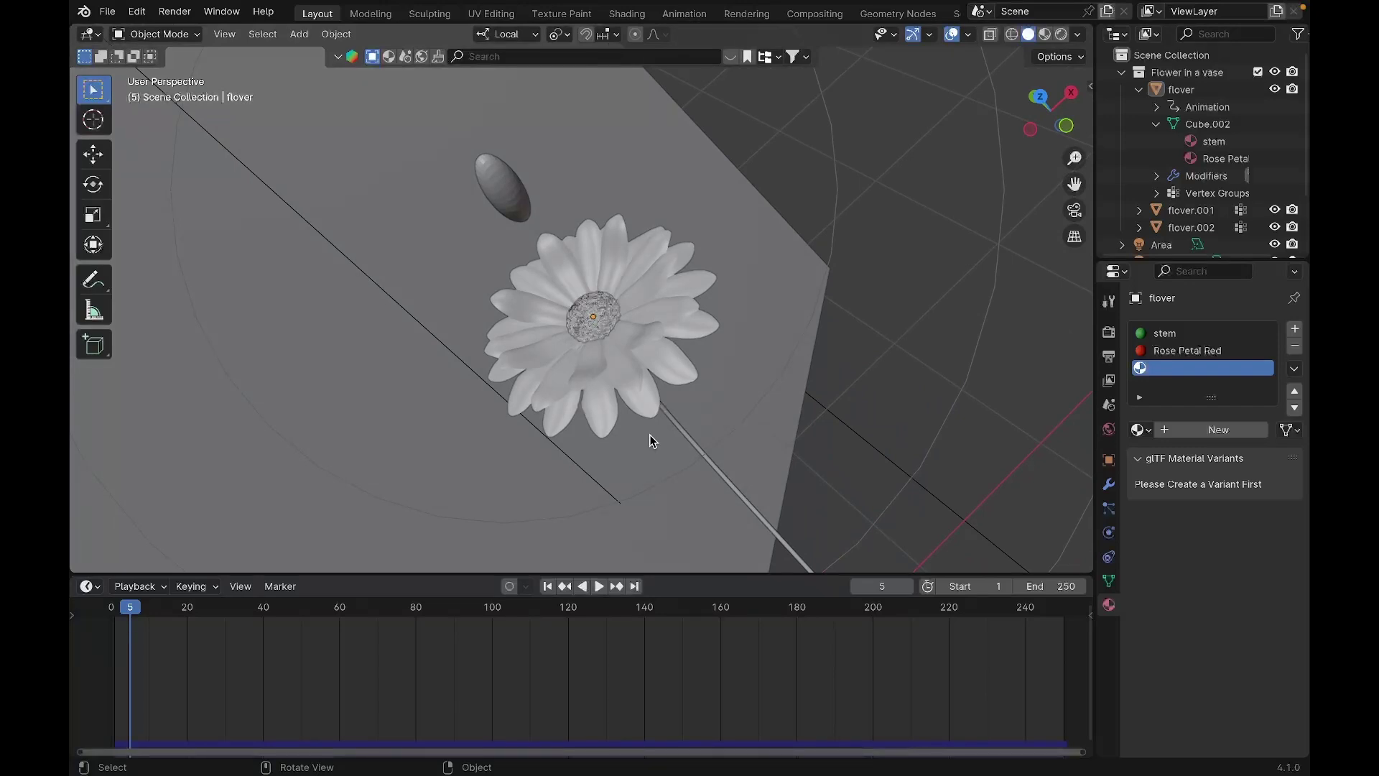
Select the flower's petals and delete the baked cache of their cloth simulation.
left_click(622, 388)
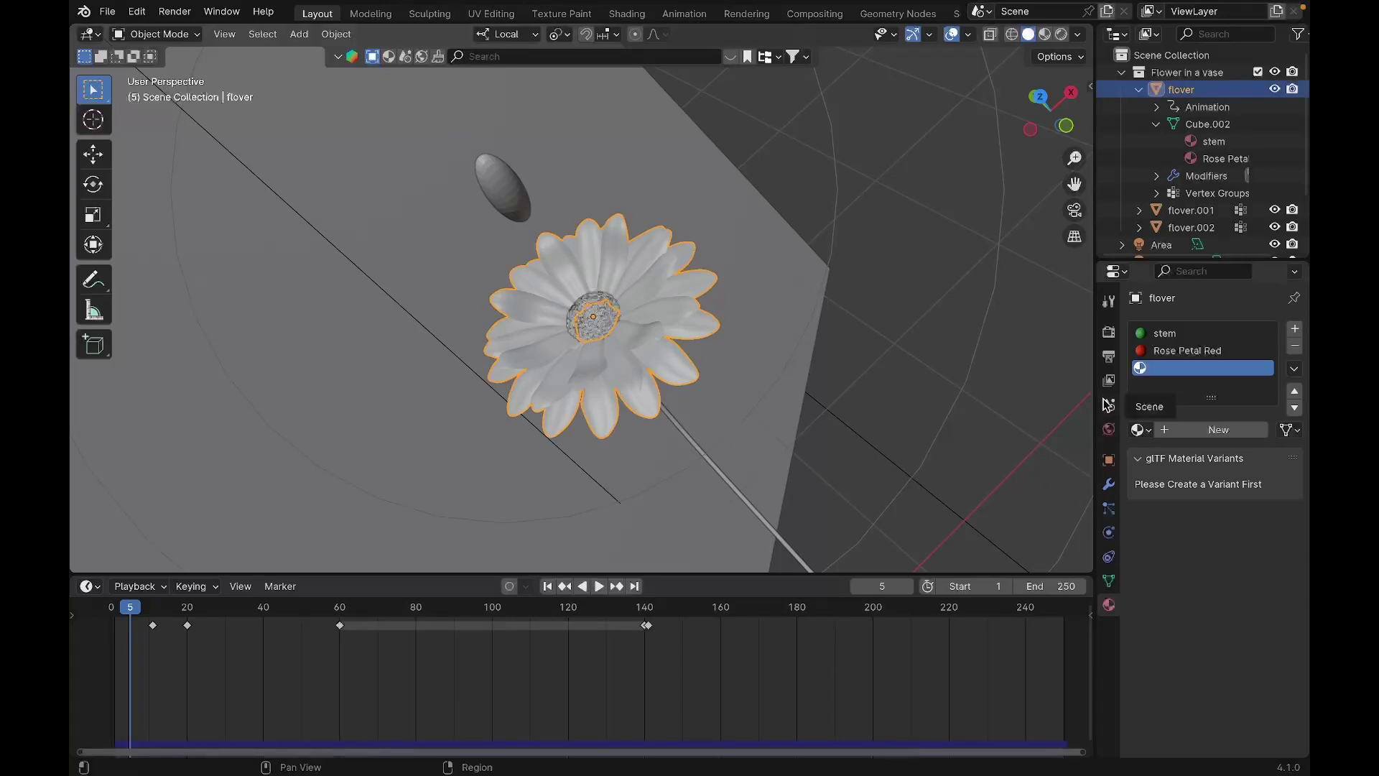
left_click(1109, 533)
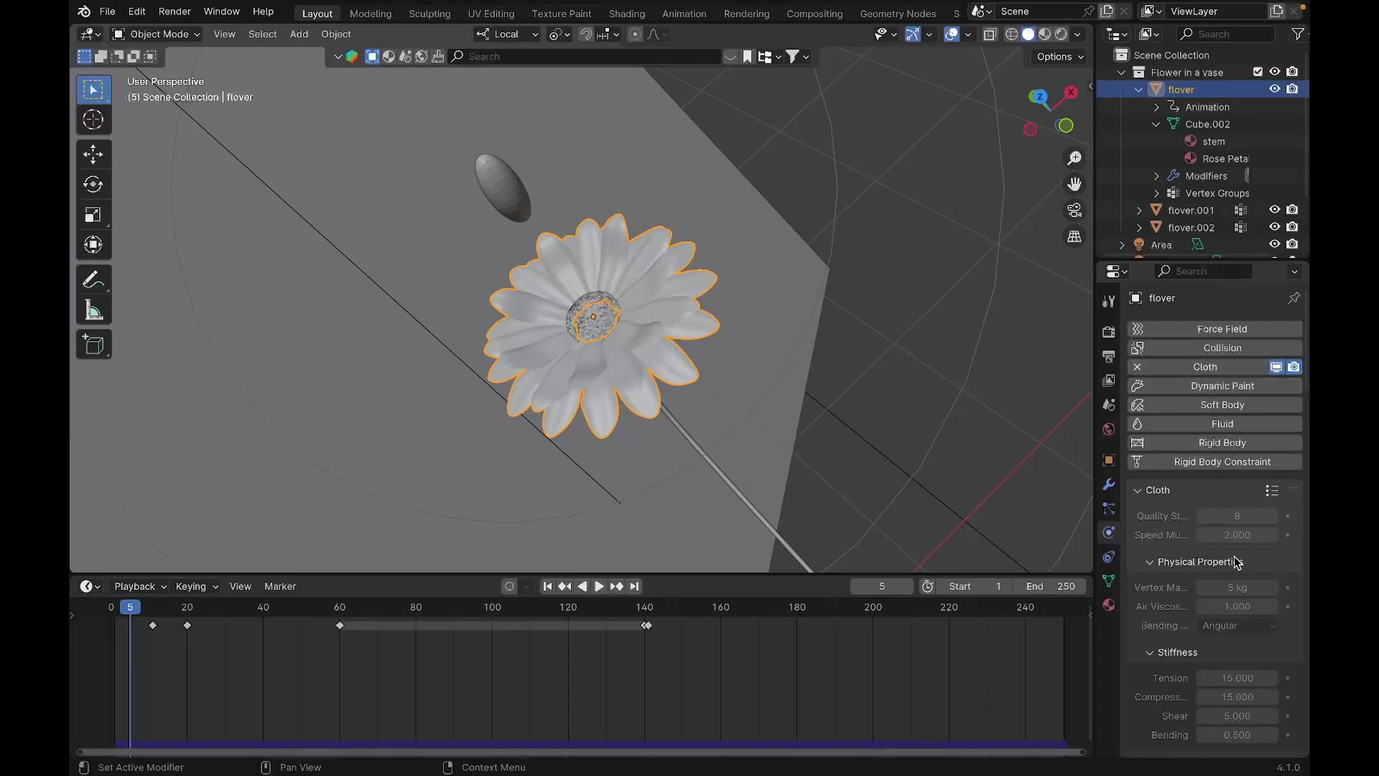
scroll(1232, 563, "down", 15)
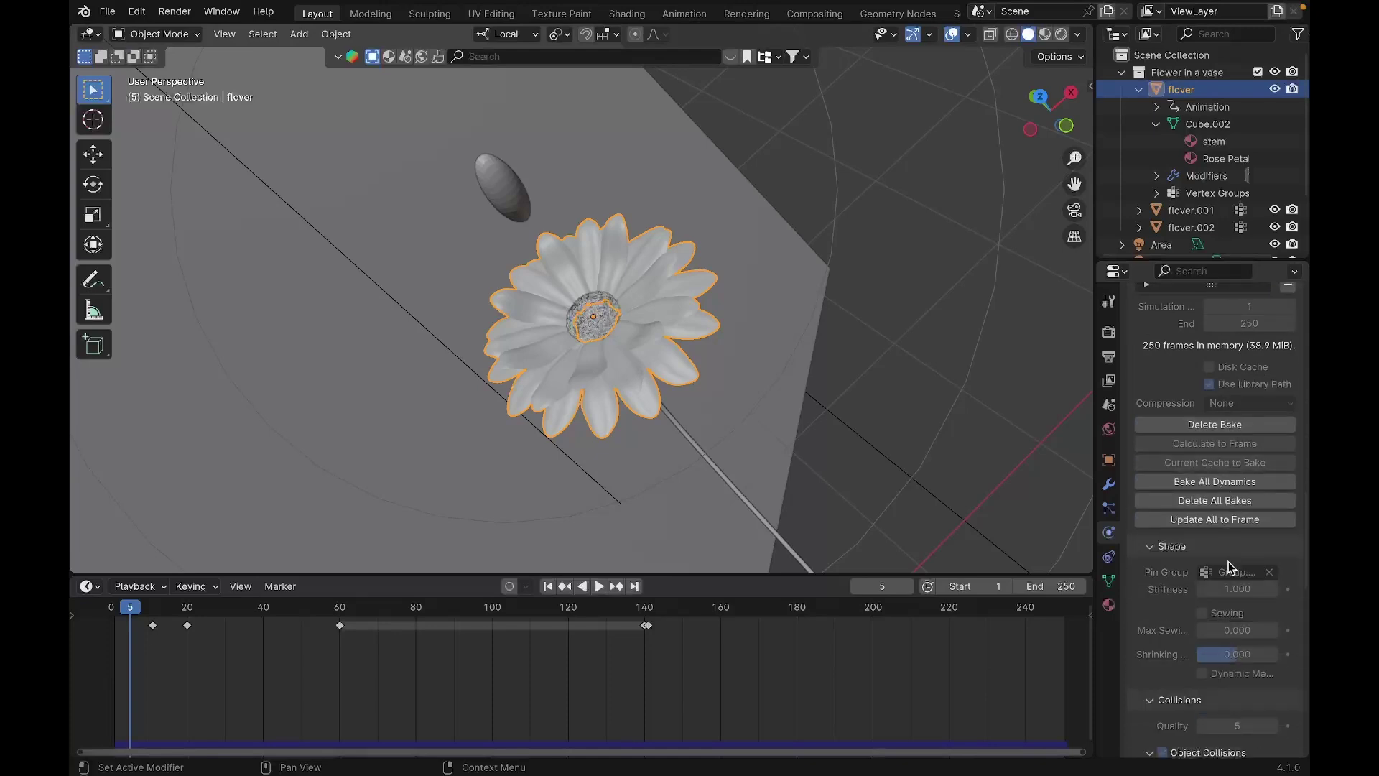
left_click(1225, 429)
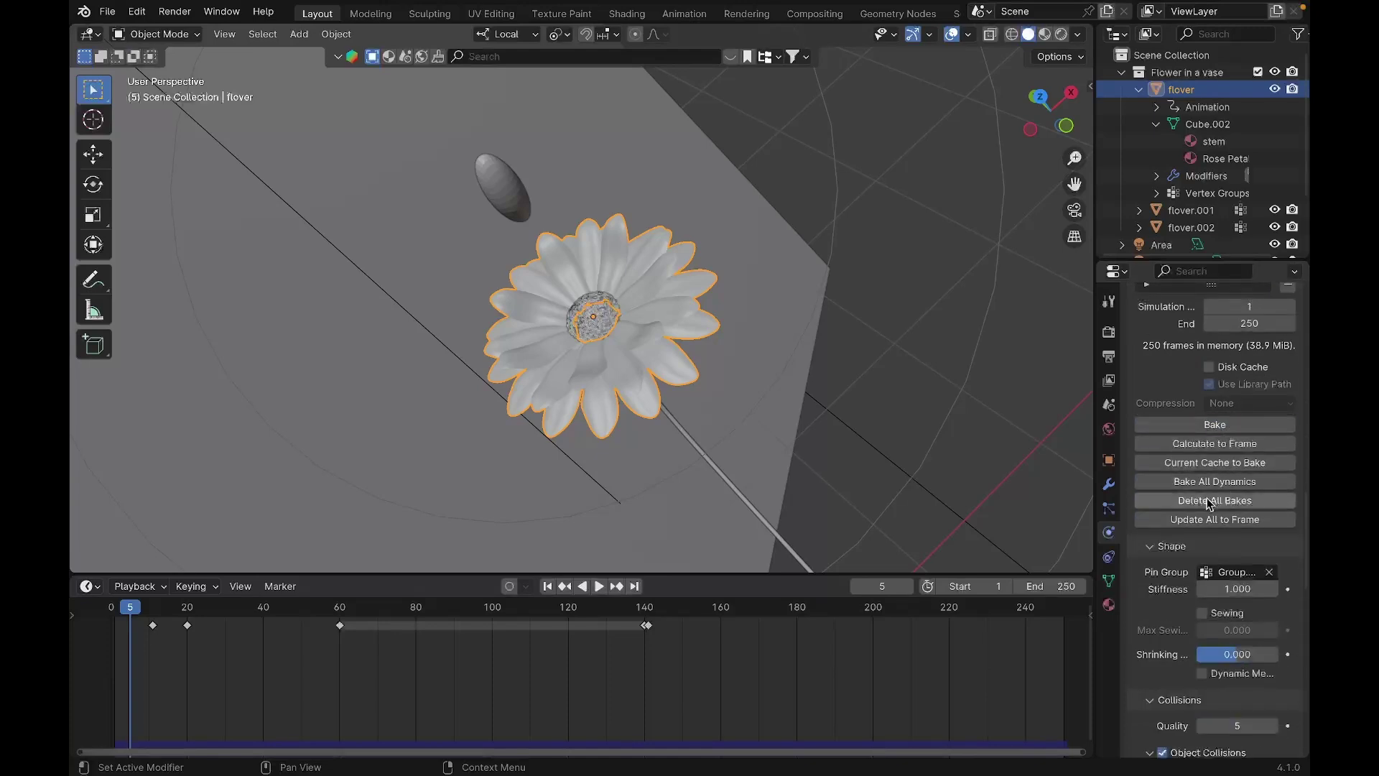
Review the petals' cloth settings, from quality steps and physical properties through collisions, property weights and field weights.
scroll(1207, 501, "up", 15)
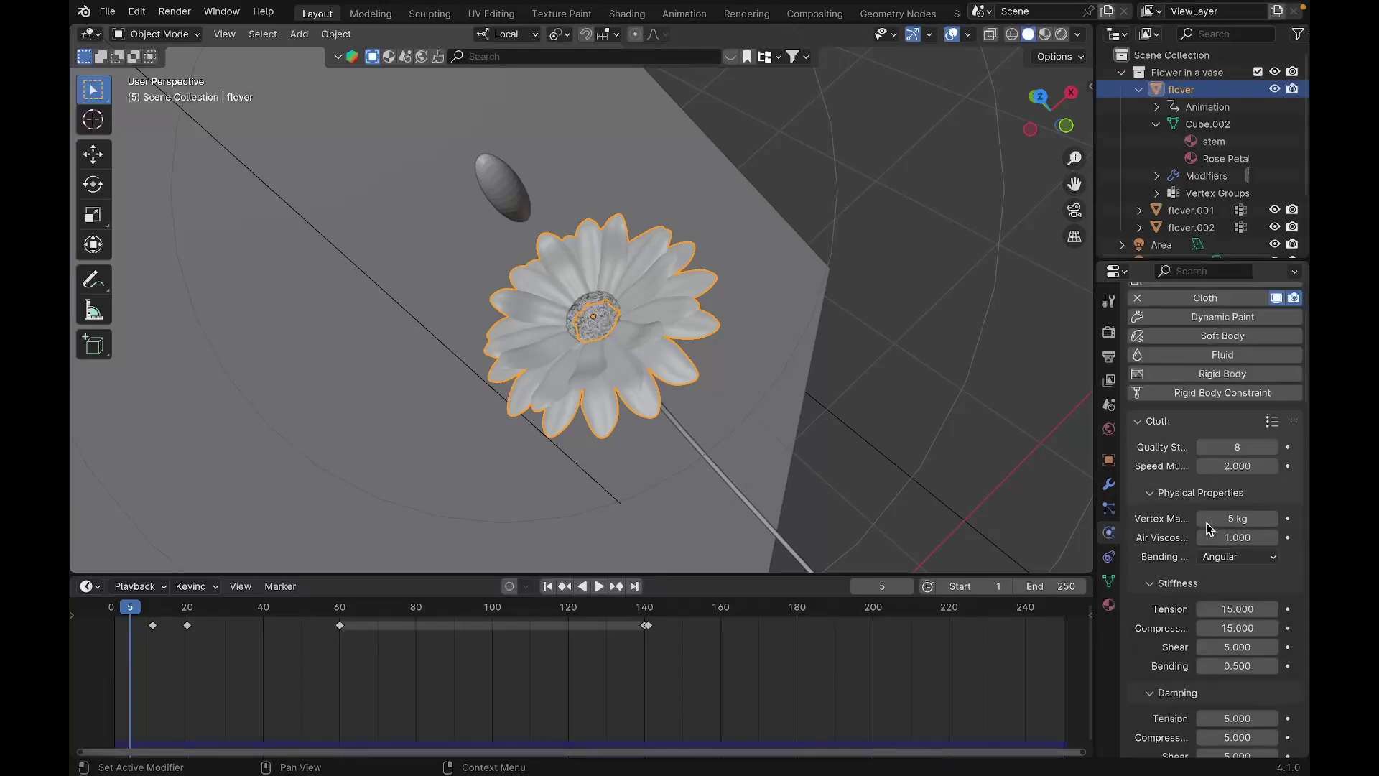
scroll(1207, 528, "up", 3)
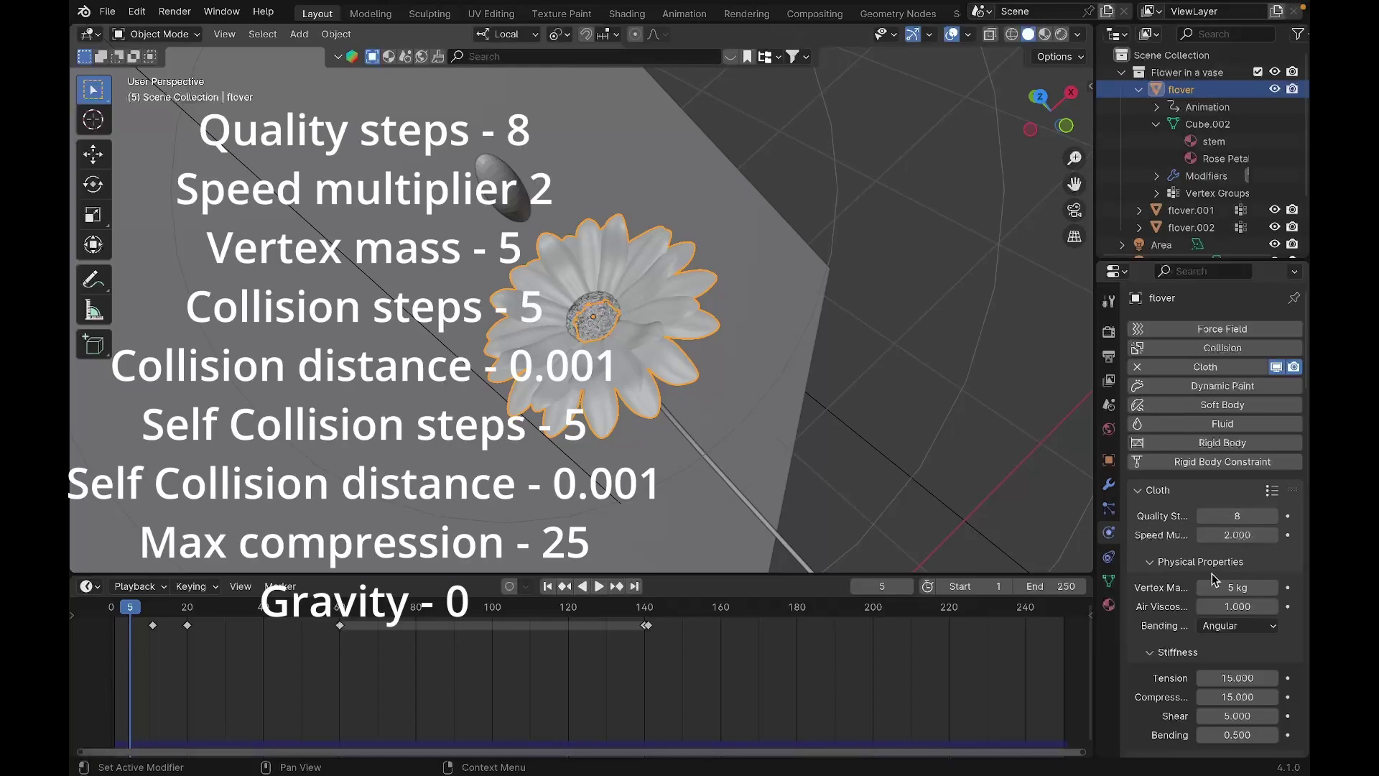
scroll(1213, 579, "down", 1)
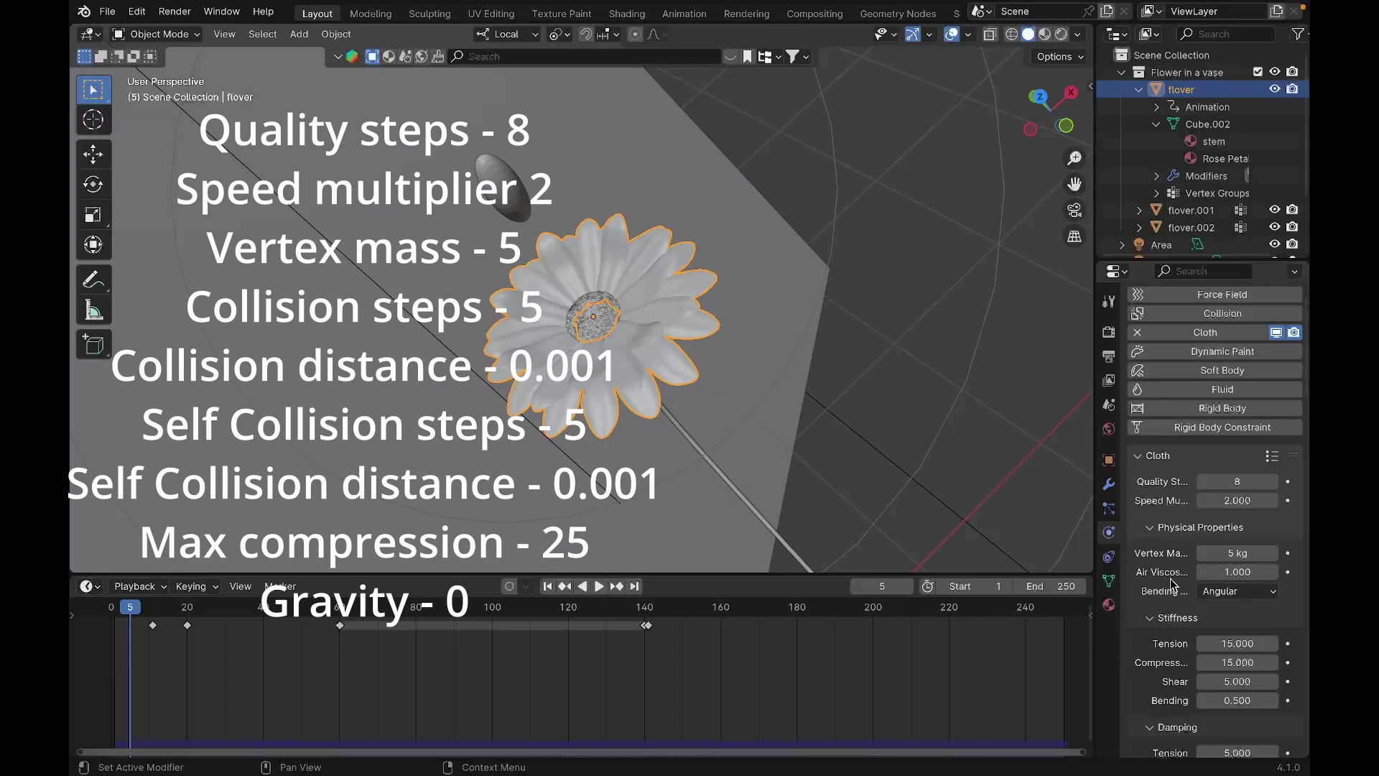
scroll(1182, 582, "down", 2)
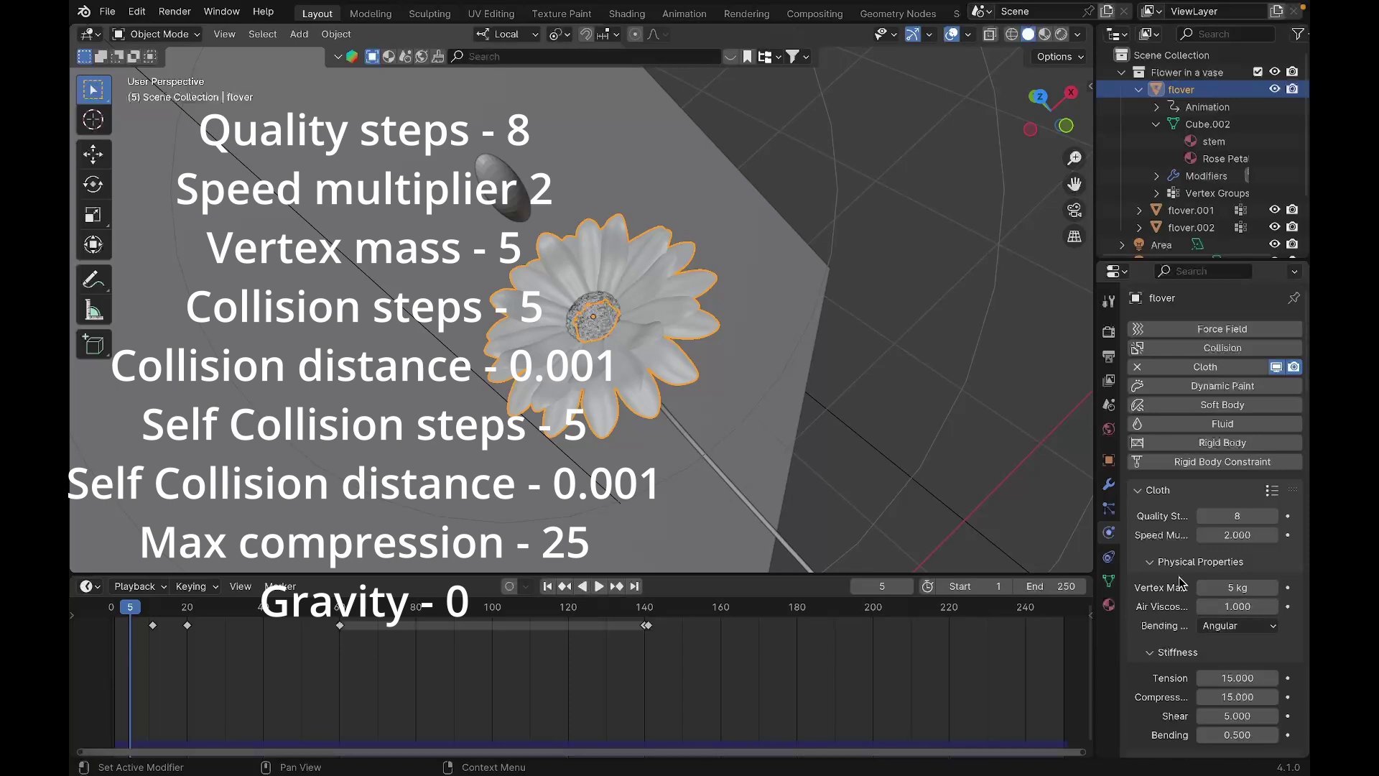
scroll(1182, 583, "down", 4)
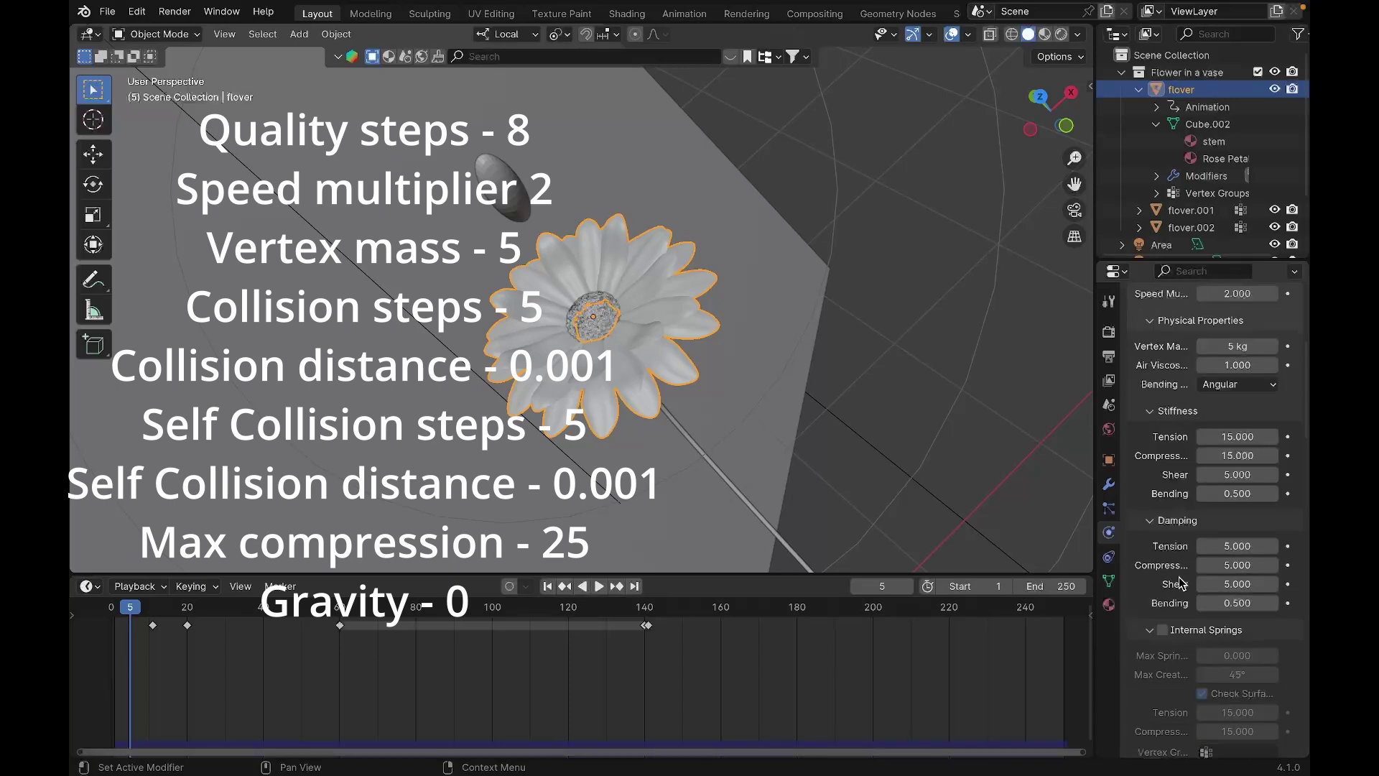
scroll(1181, 582, "down", 15)
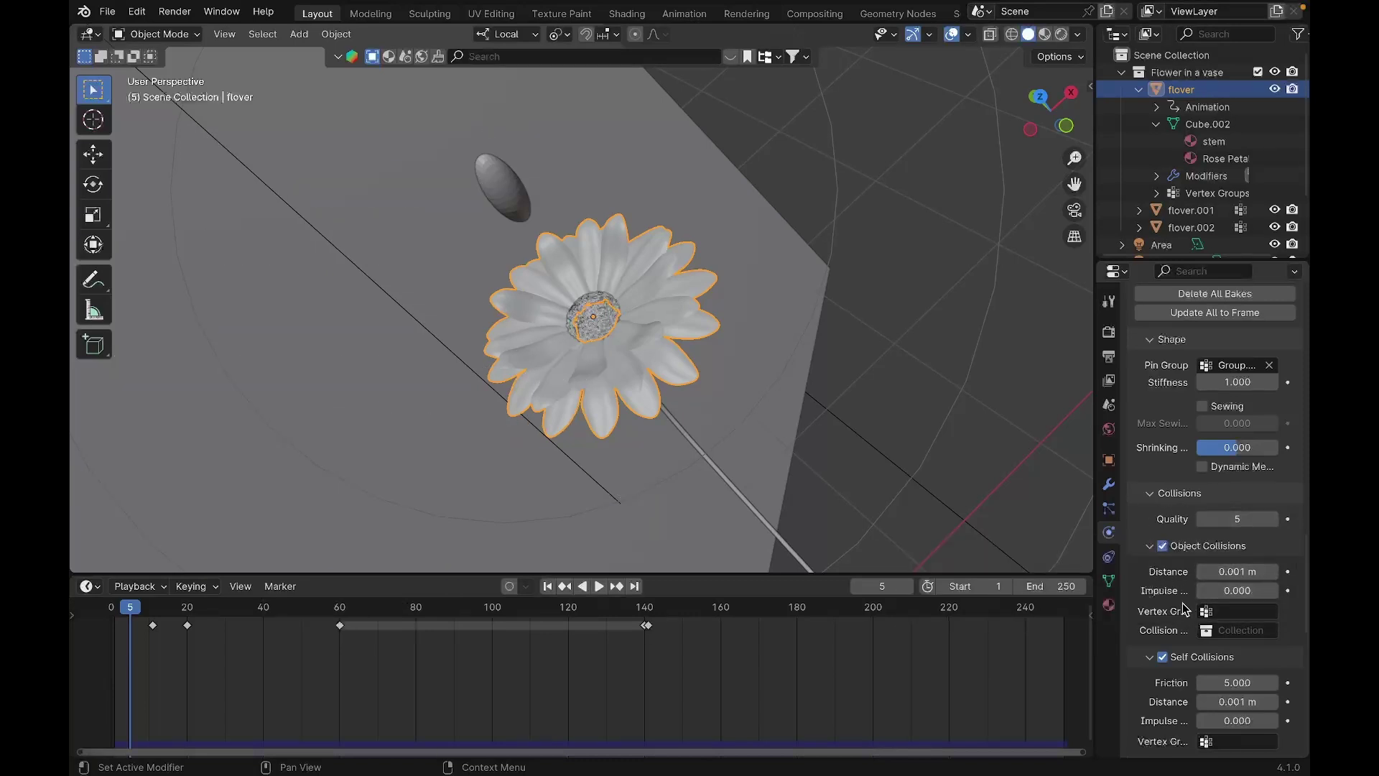
scroll(1174, 628, "down", 2)
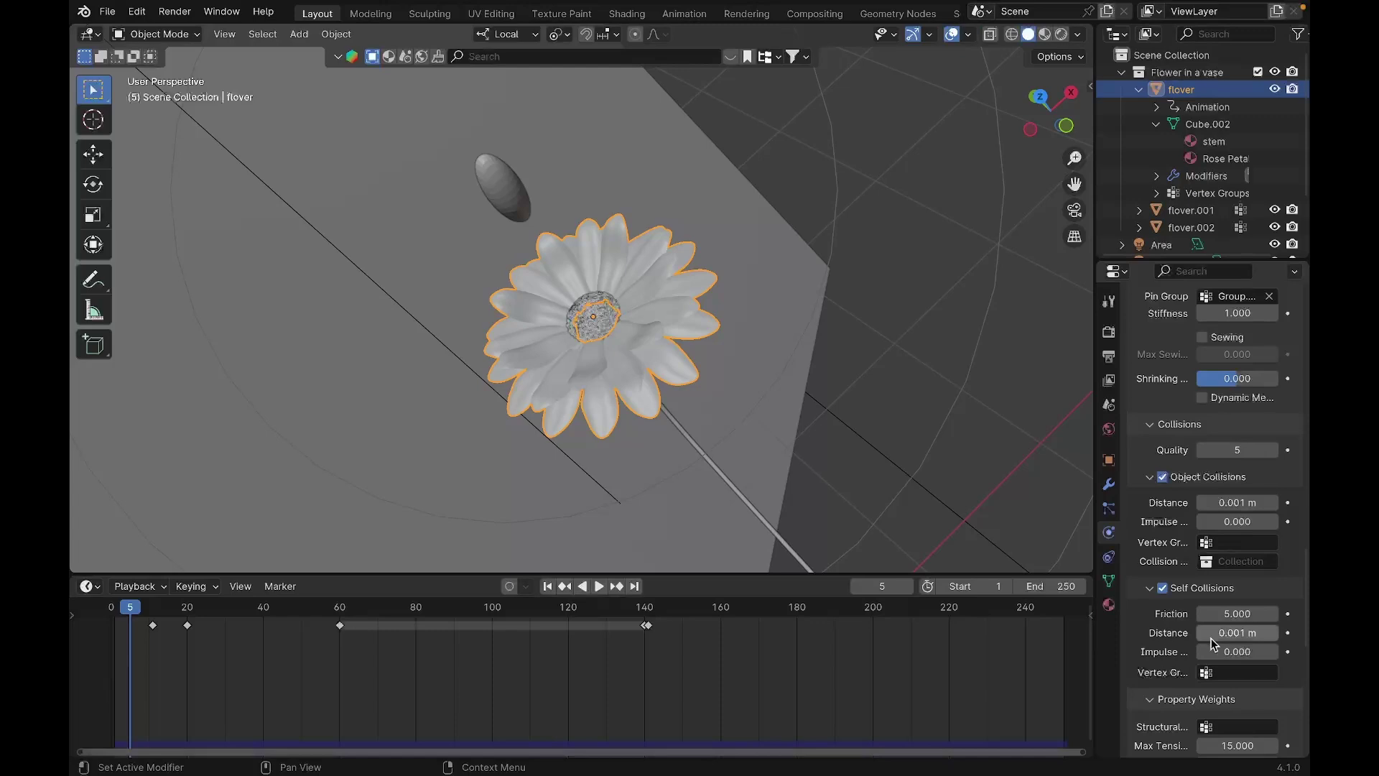
scroll(1210, 637, "up", 3)
scroll(1185, 618, "down", 8)
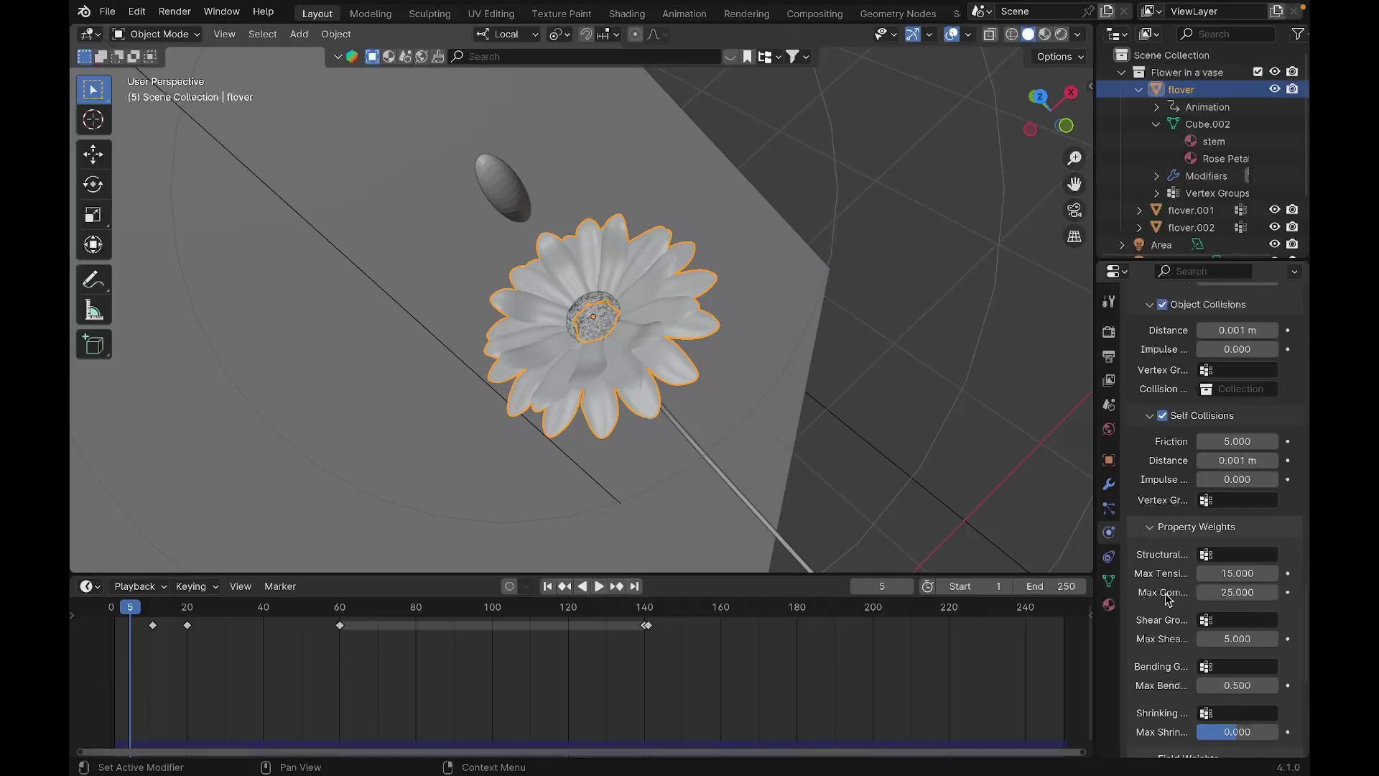
scroll(1164, 599, "down", 8)
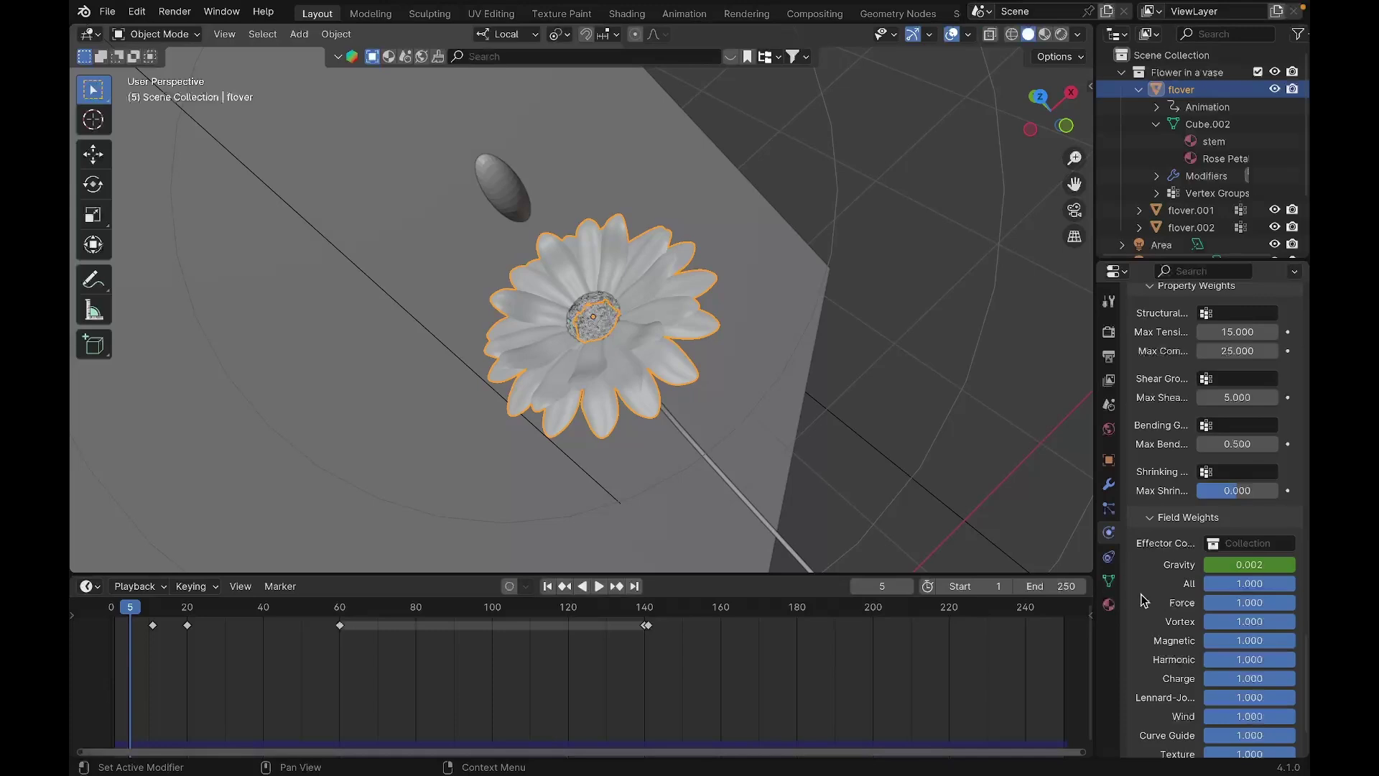
Examine all the flower's keyframes on the timeline, deselect the flower, and return to the cloth Shape settings.
left_click_drag(661, 621, 144, 672)
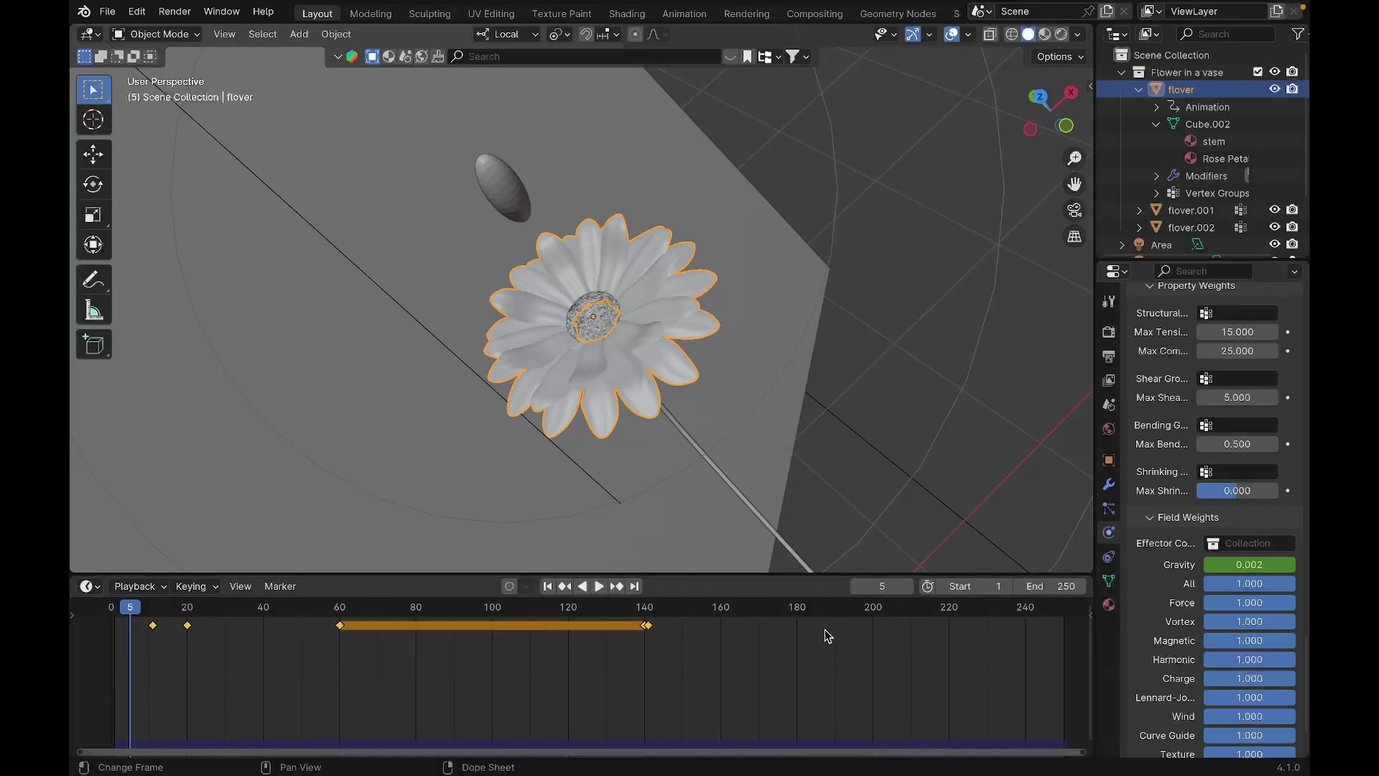
left_click(970, 487)
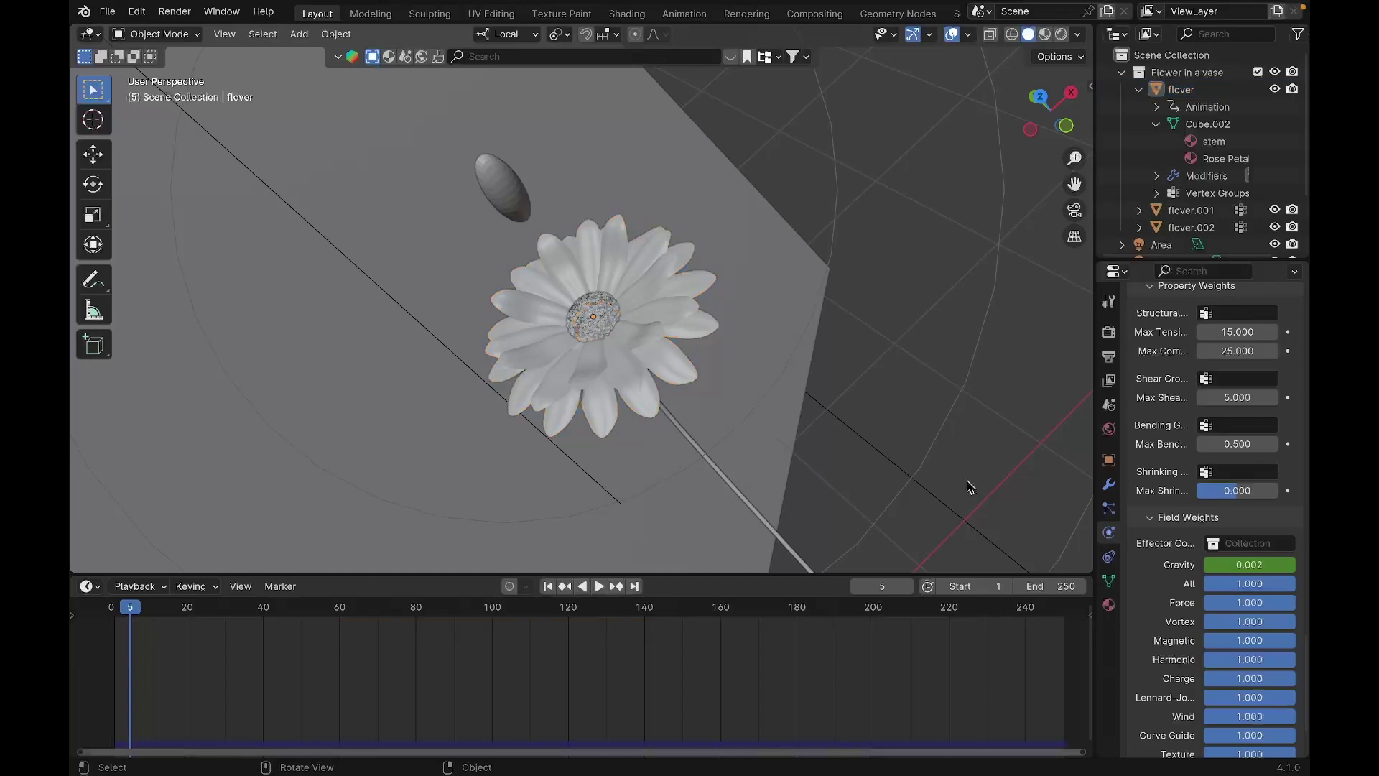
scroll(1225, 496, "down", 2)
scroll(1226, 503, "up", 5)
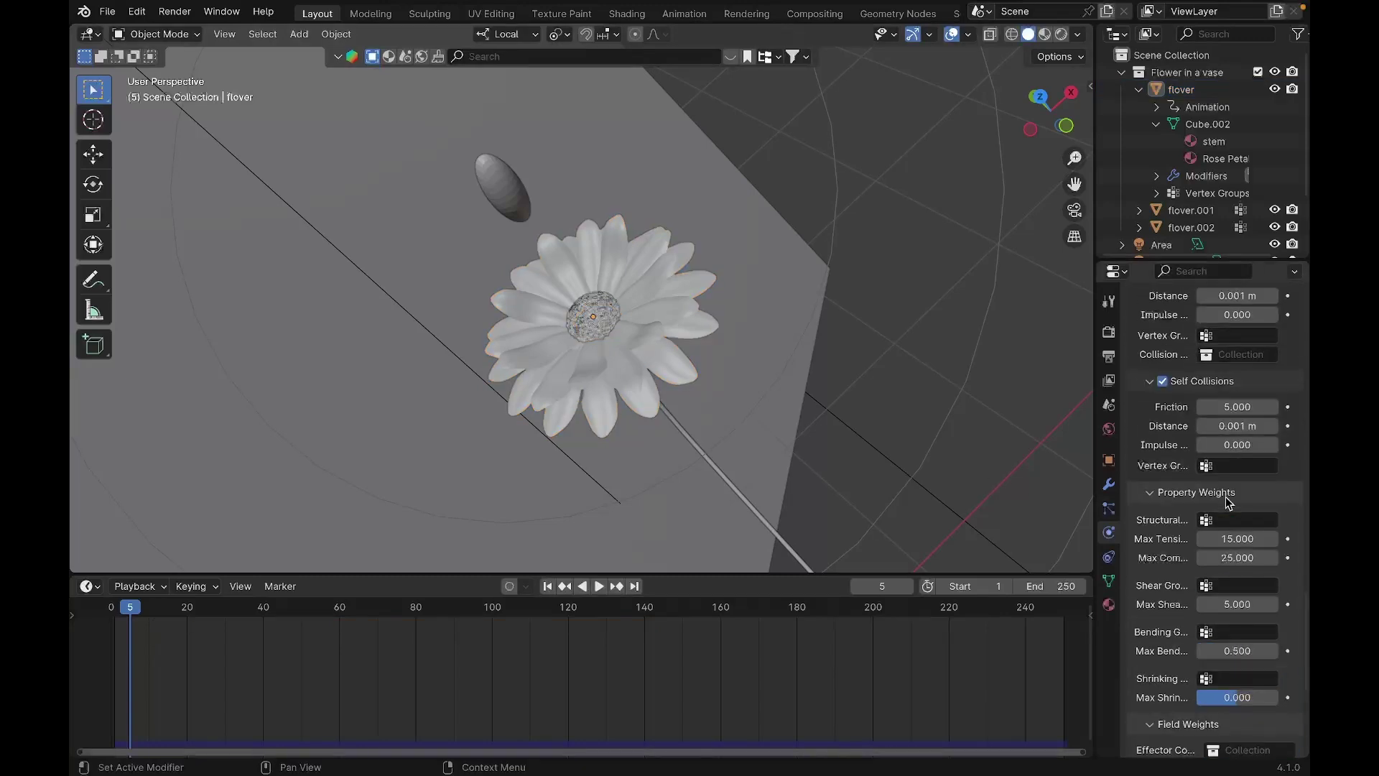
scroll(1225, 496, "up", 11)
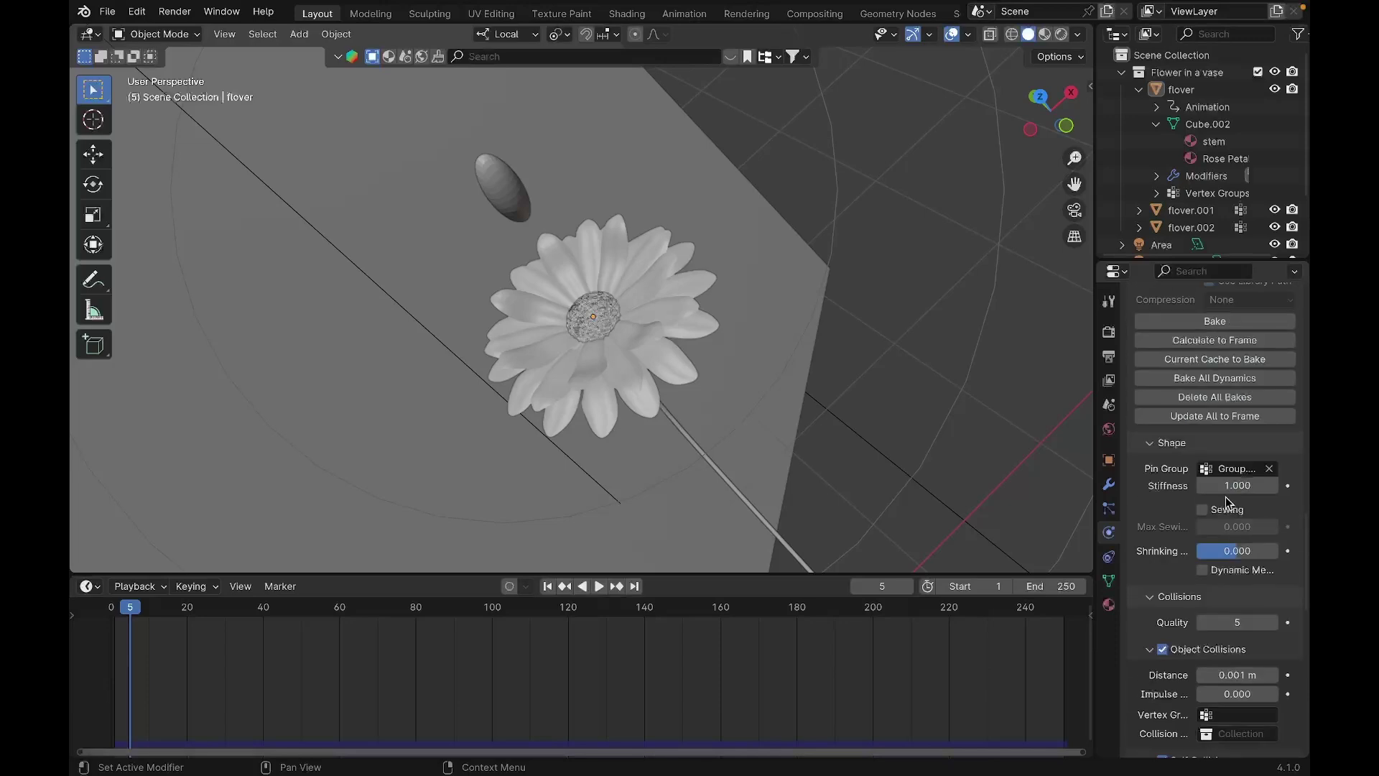
middle_click_drag(753, 421, 635, 395)
key("Tab")
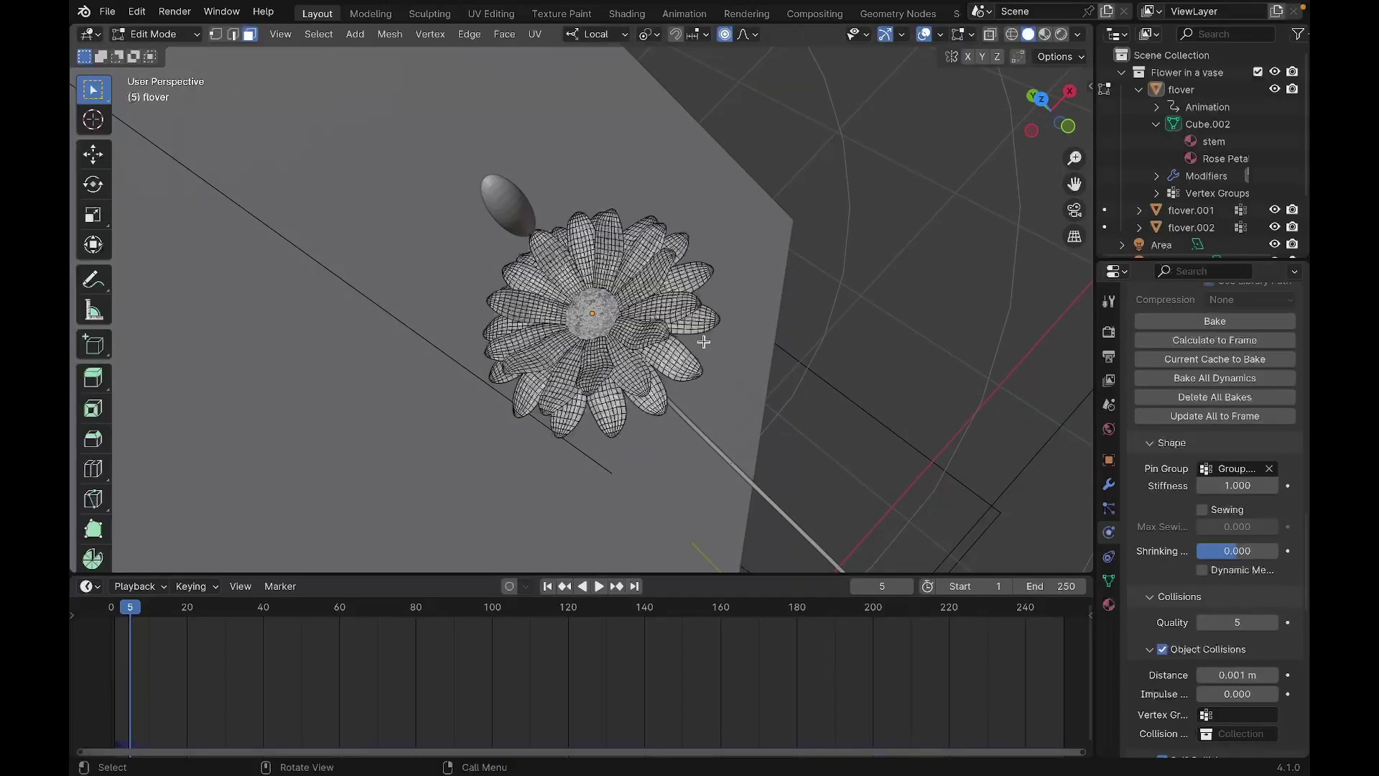
middle_click_drag(703, 342, 718, 358)
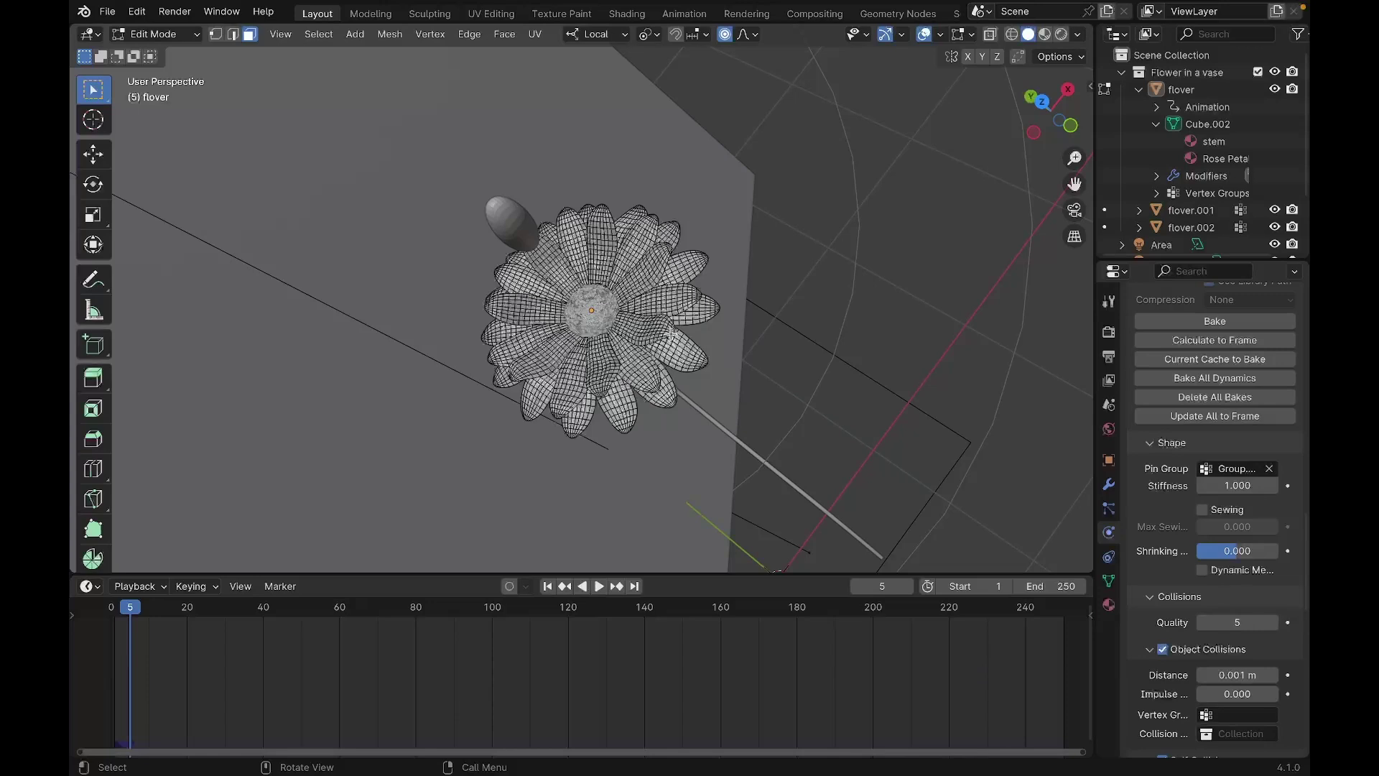
key("Tab")
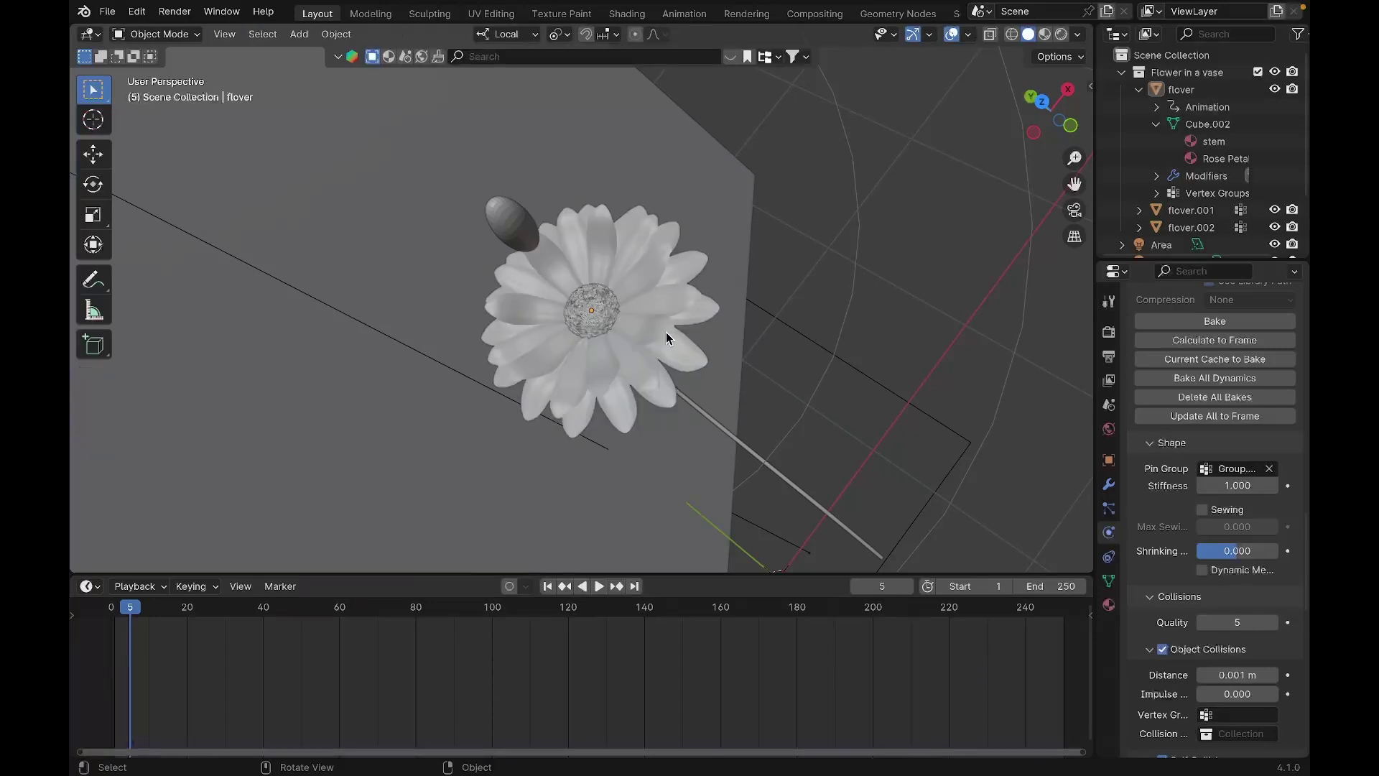
Isolate the flower's petals in Local View and enter Edit Mode on their mesh.
left_click(625, 324)
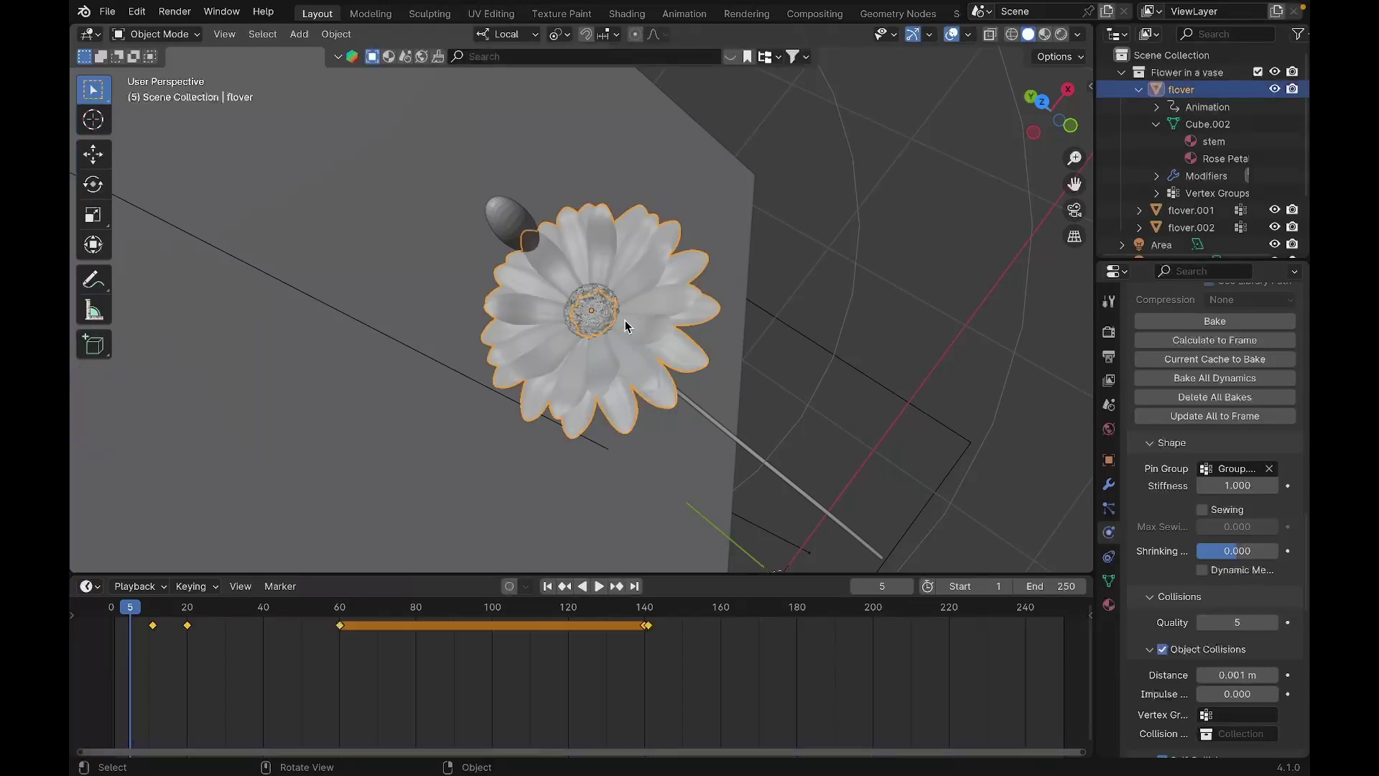
key("KP_Divide")
key("Tab")
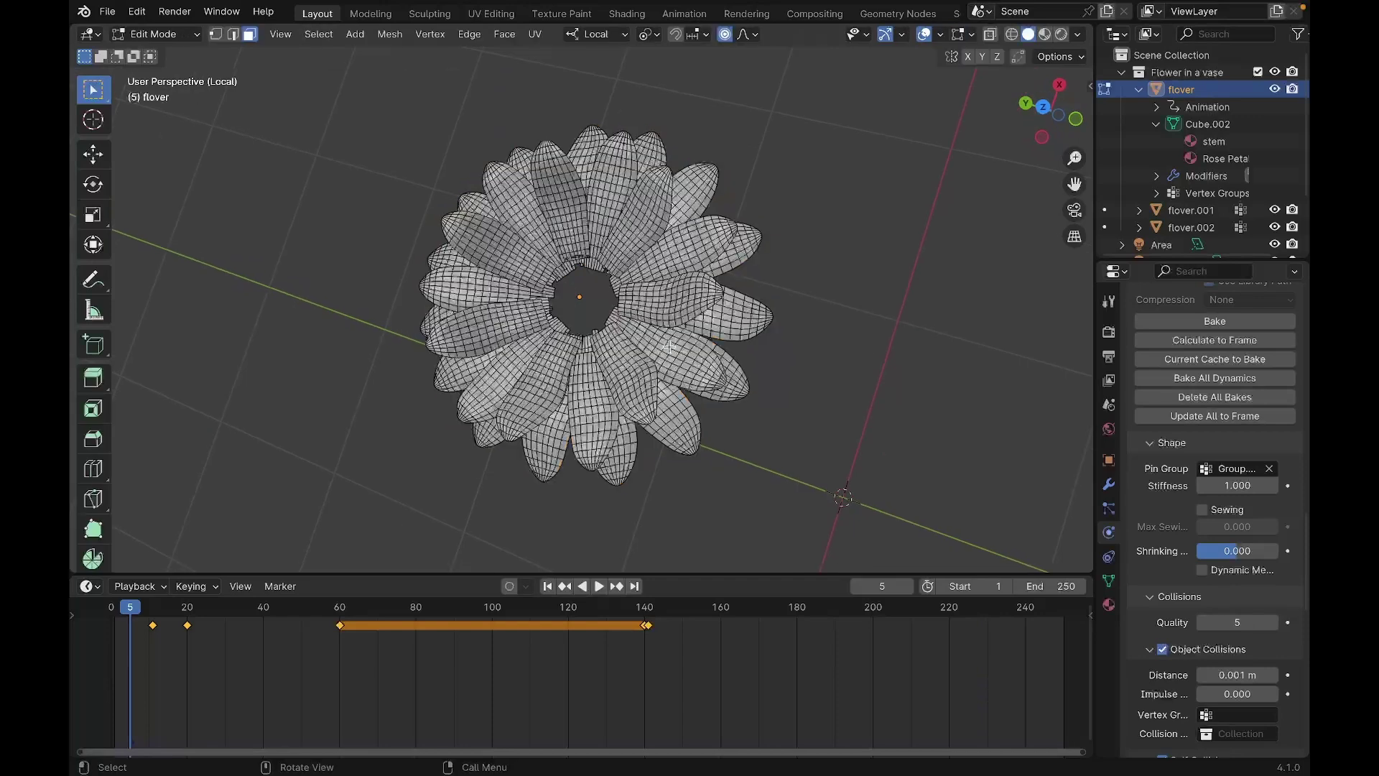
From the top view, circle-select the ring of faces at the inner ends of the petals around the flower's centre.
middle_click_drag(669, 346, 826, 229)
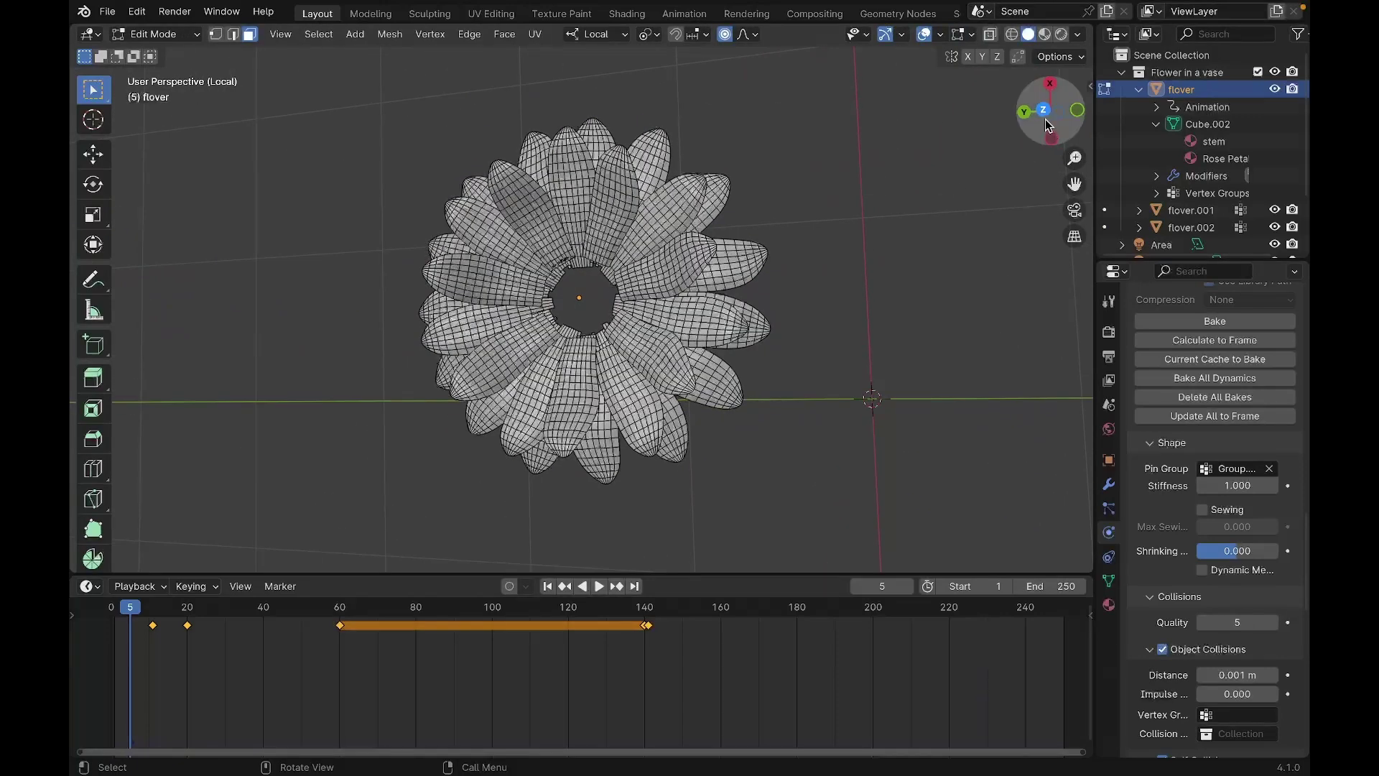
left_click(1044, 112)
key("c")
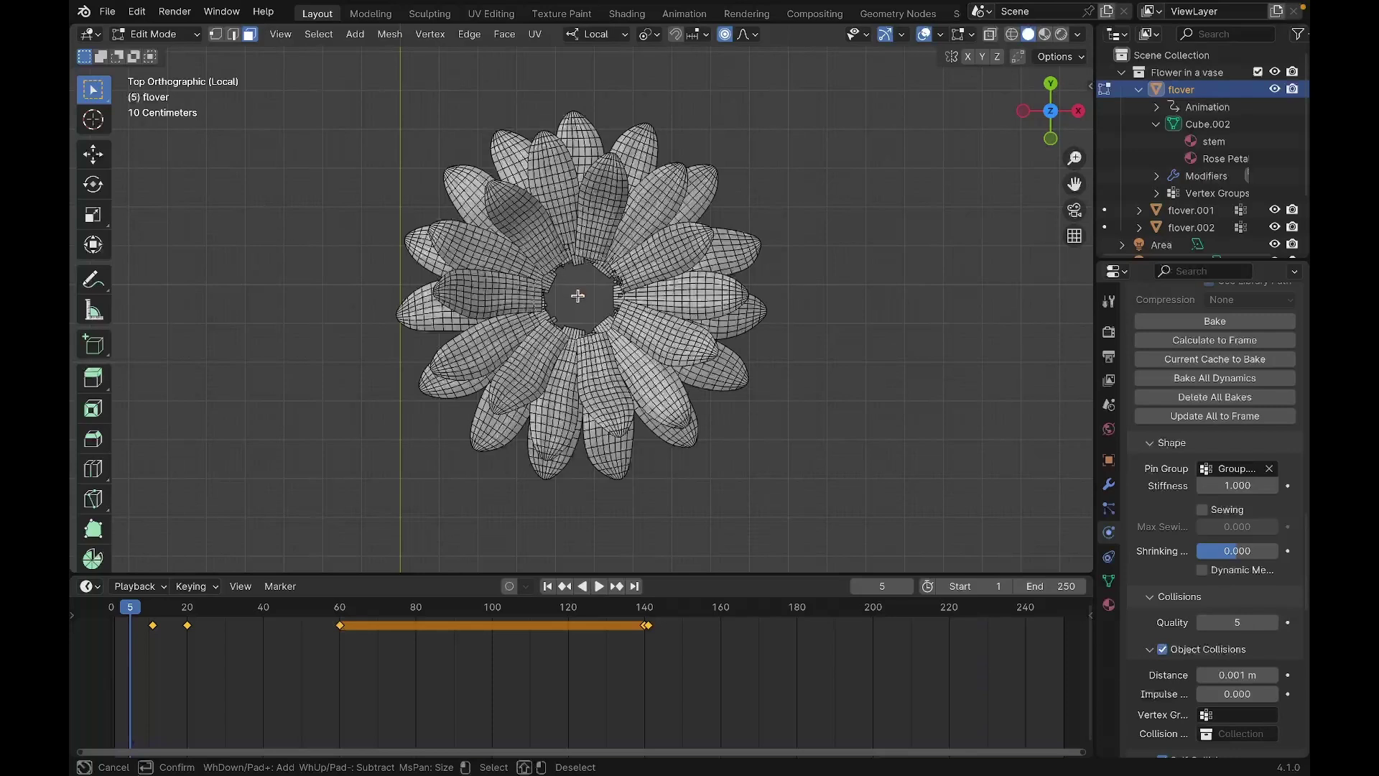
left_click(582, 297)
right_click(582, 297)
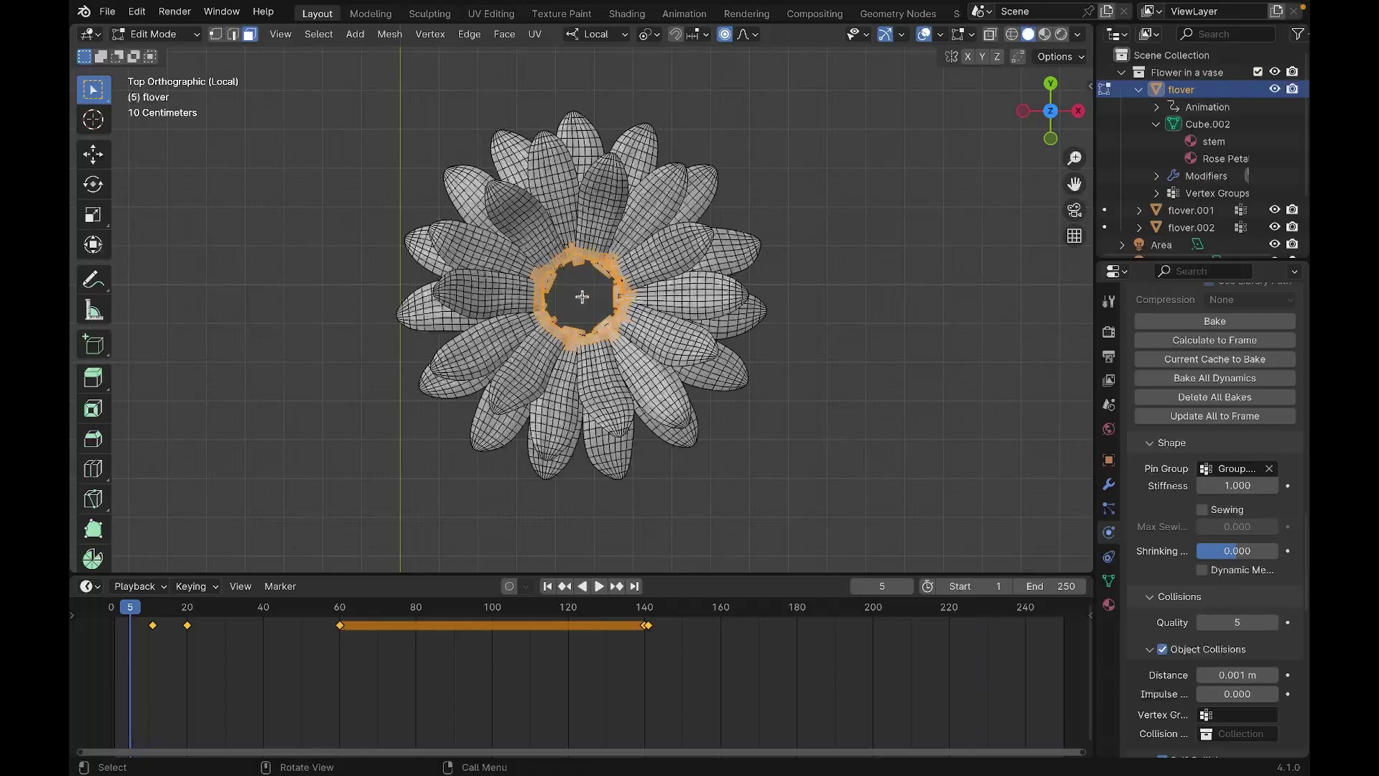
Assign the selected inner petal faces to the vertex group Group.001 with weight 1.000.
middle_click_drag(634, 312, 618, 237)
middle_click_drag(581, 462, 661, 294)
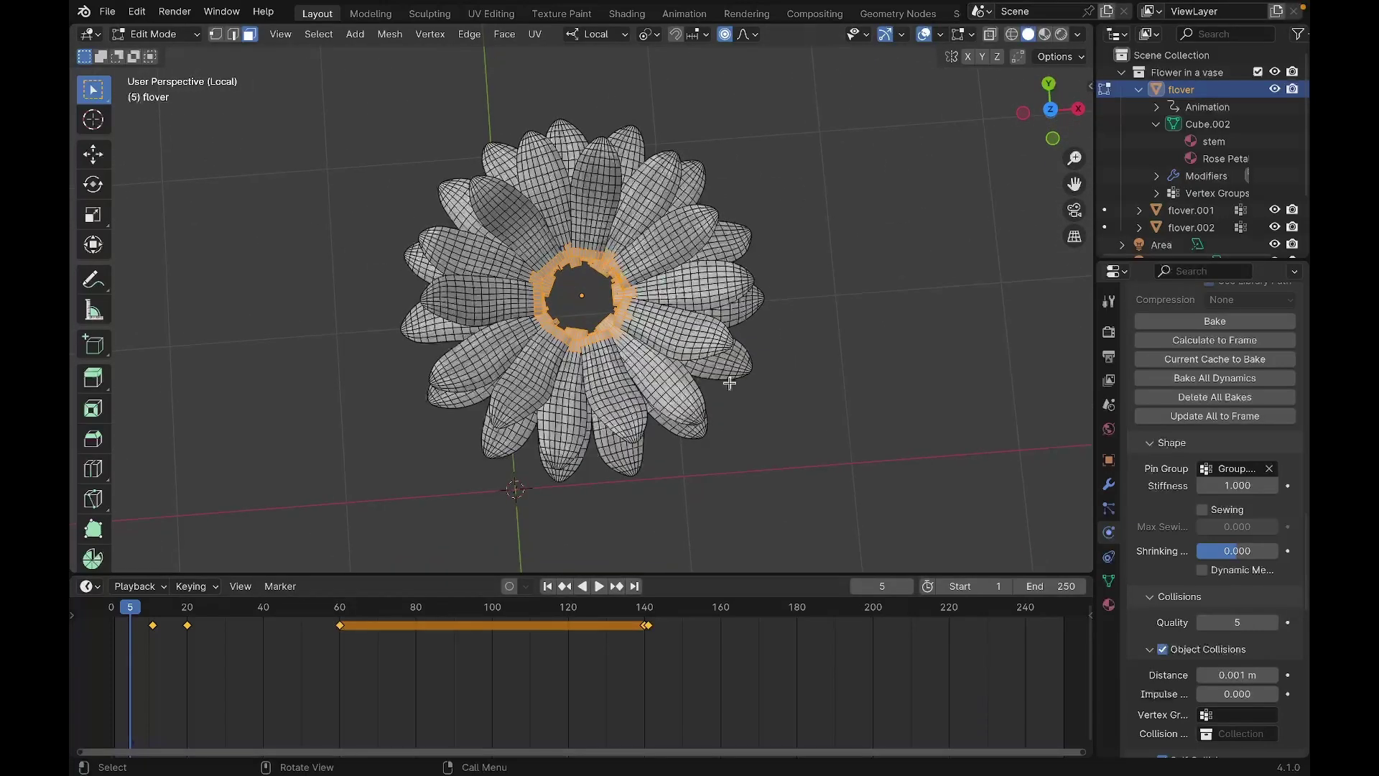
left_click(1108, 580)
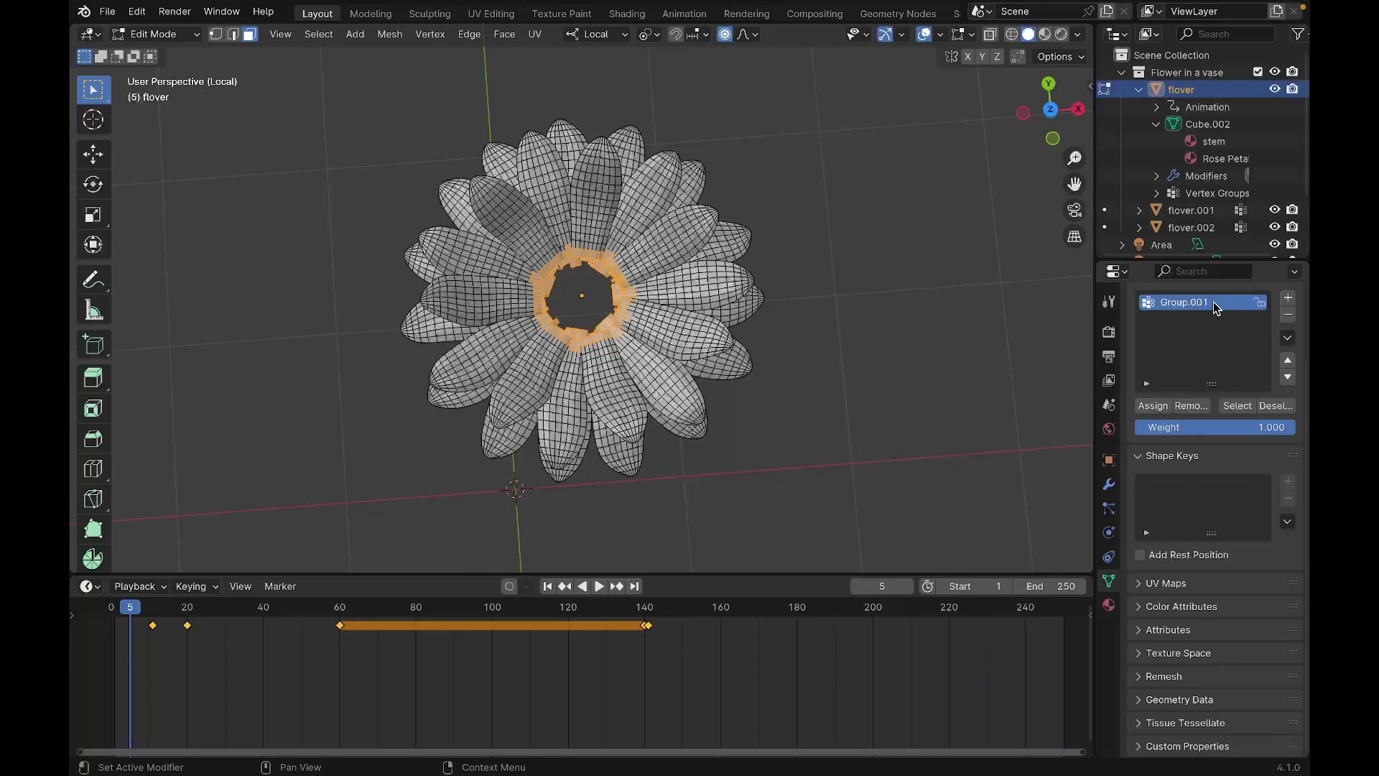
left_click(1153, 406)
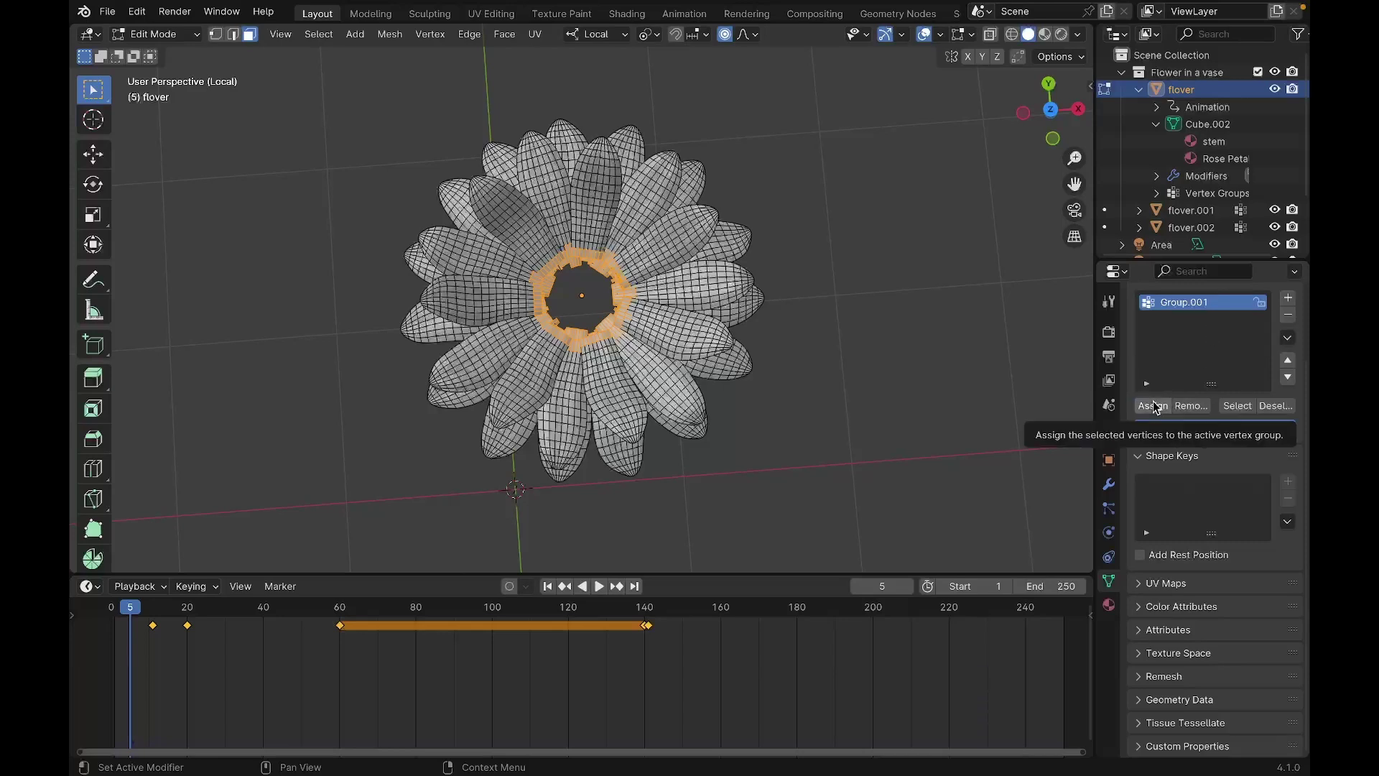
Clear the Pin Group in the petals' cloth Shape settings and play the simulation in Object Mode to check the petals' behaviour.
left_click(1106, 540)
scroll(1167, 532, "down", 10)
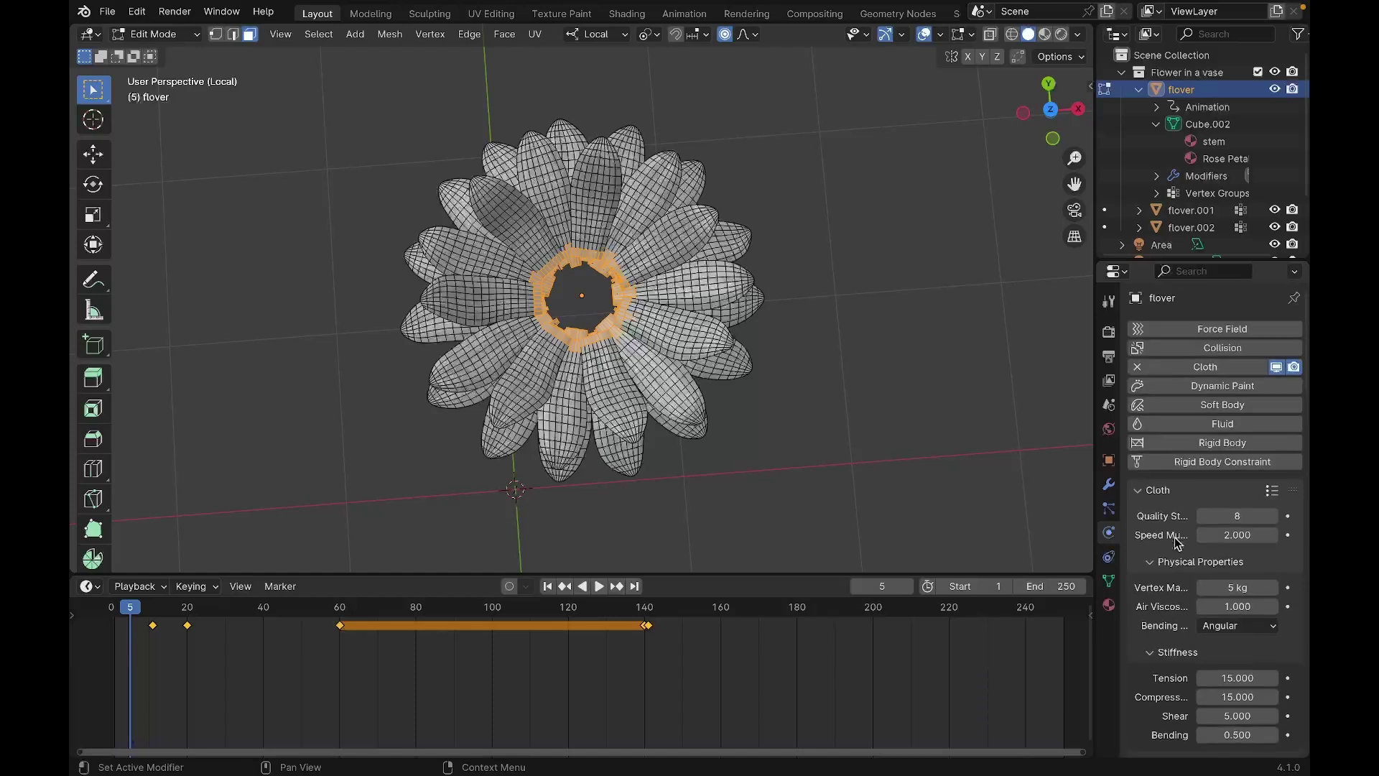
scroll(1176, 543, "down", 20)
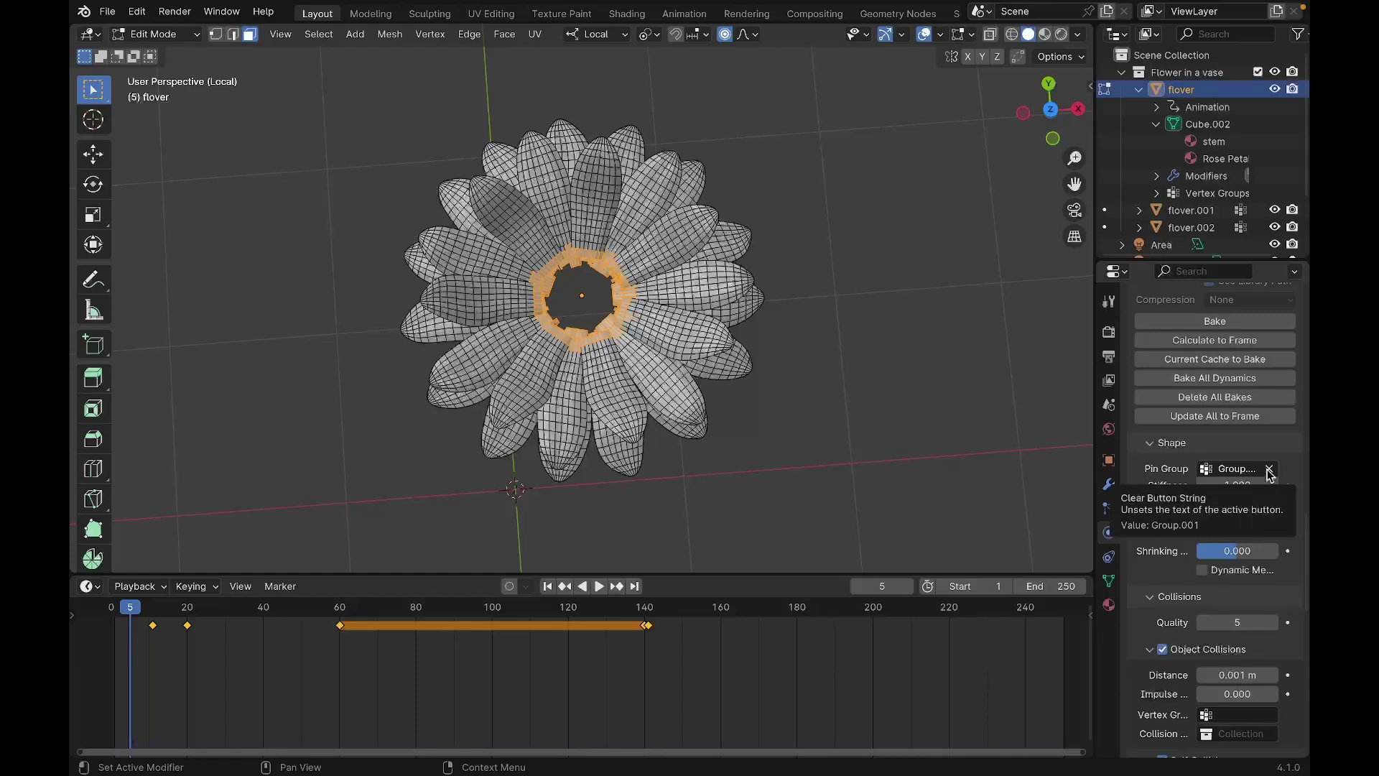
left_click(1269, 471)
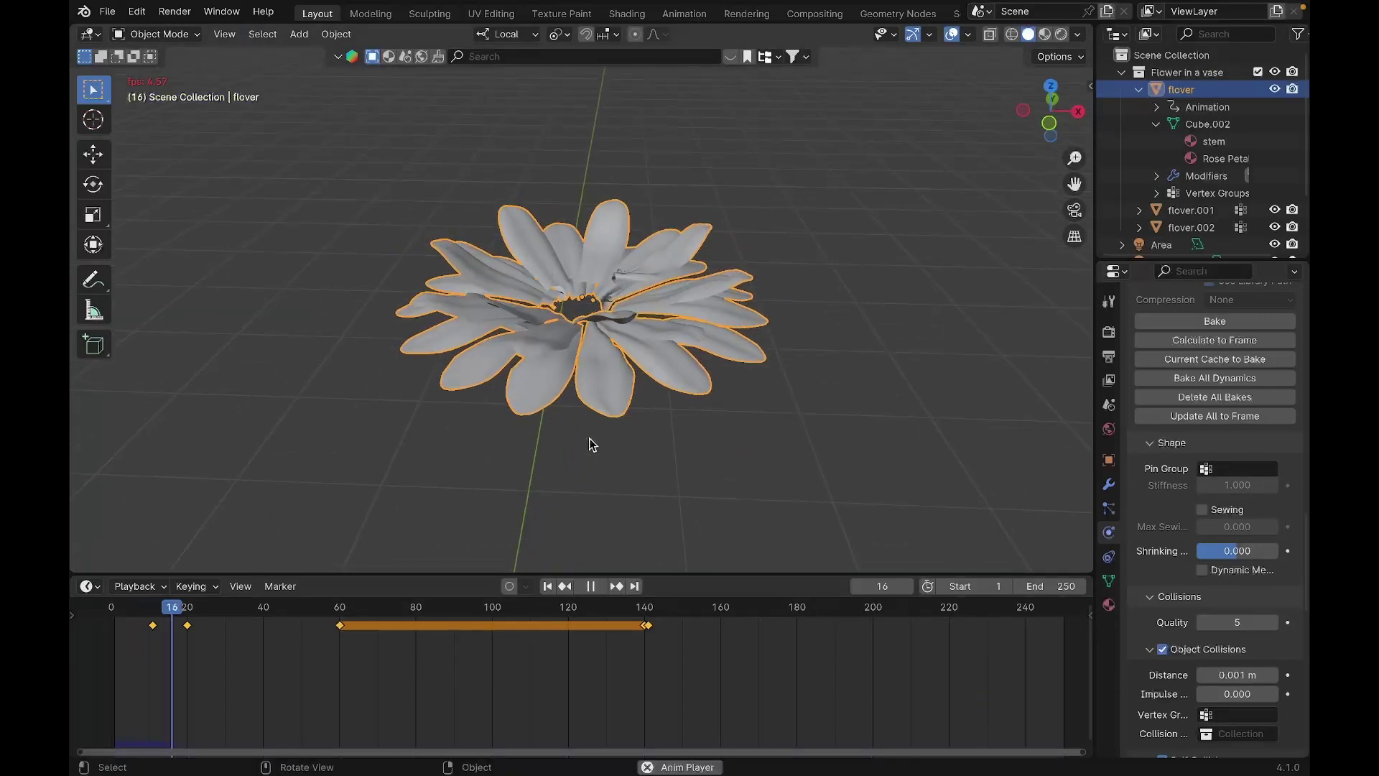
middle_click_drag(591, 444, 594, 363)
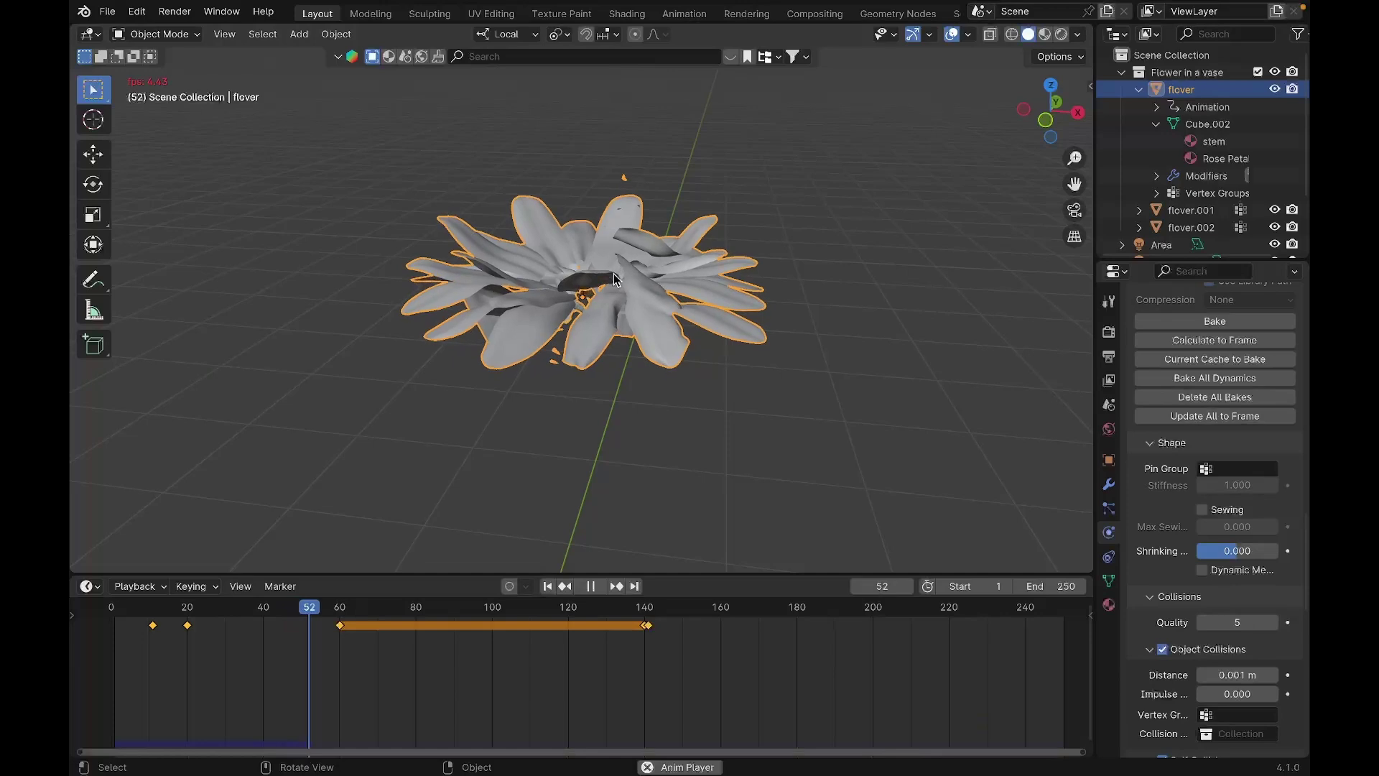
Stop the playback, return to frame 0 and set the petals' cloth Pin Group to Group.001.
key("space")
left_click(109, 614)
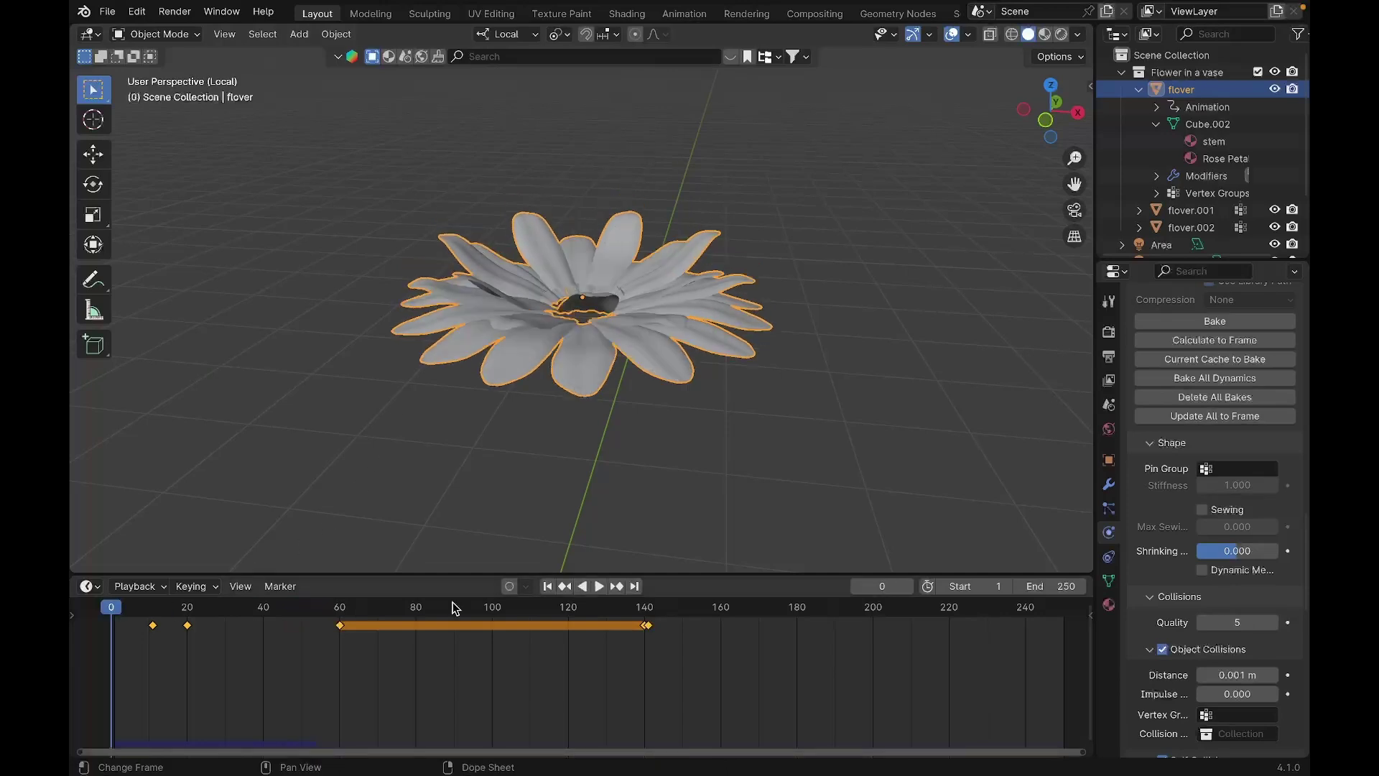
left_click(1248, 468)
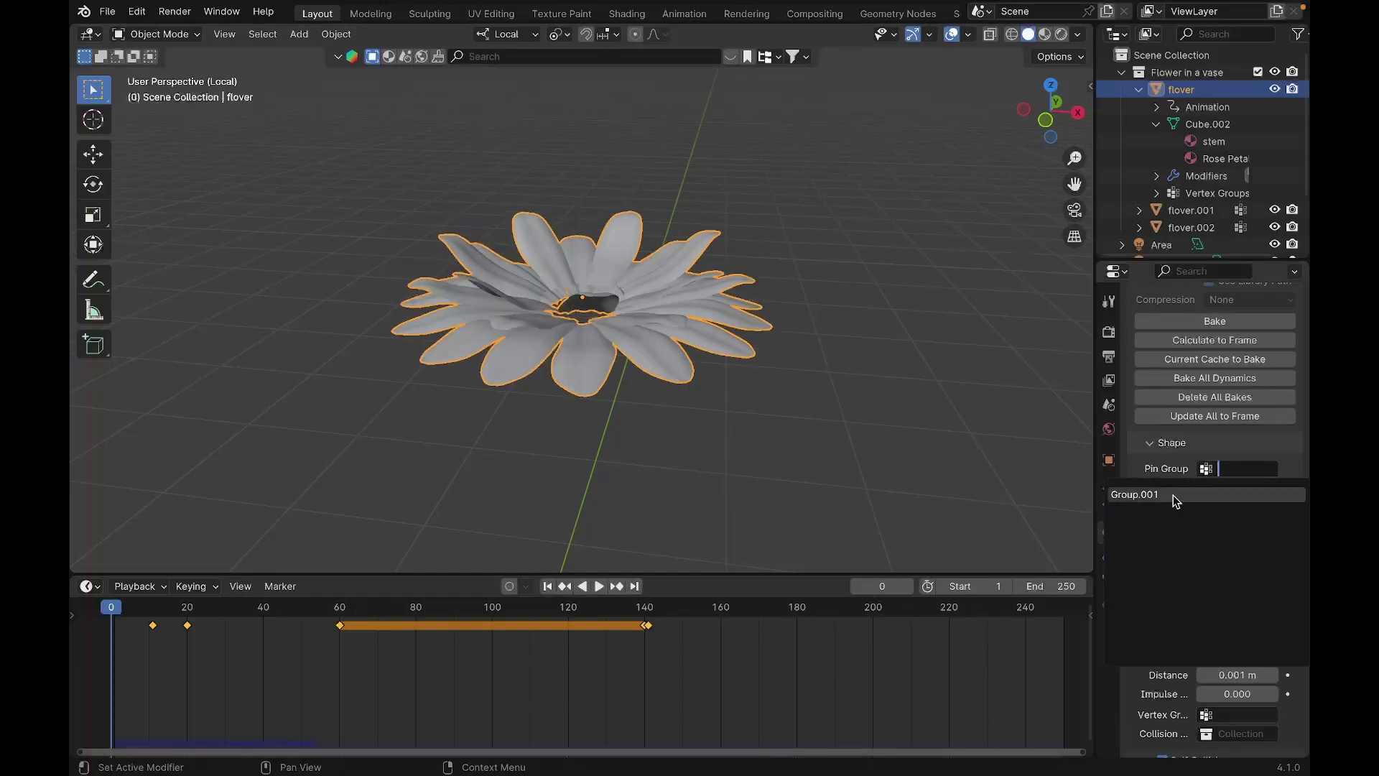
left_click(1173, 494)
Play the simulation in a view from above to check the pinned petals, stop it and return to frame 1.
middle_click_drag(548, 483, 575, 346)
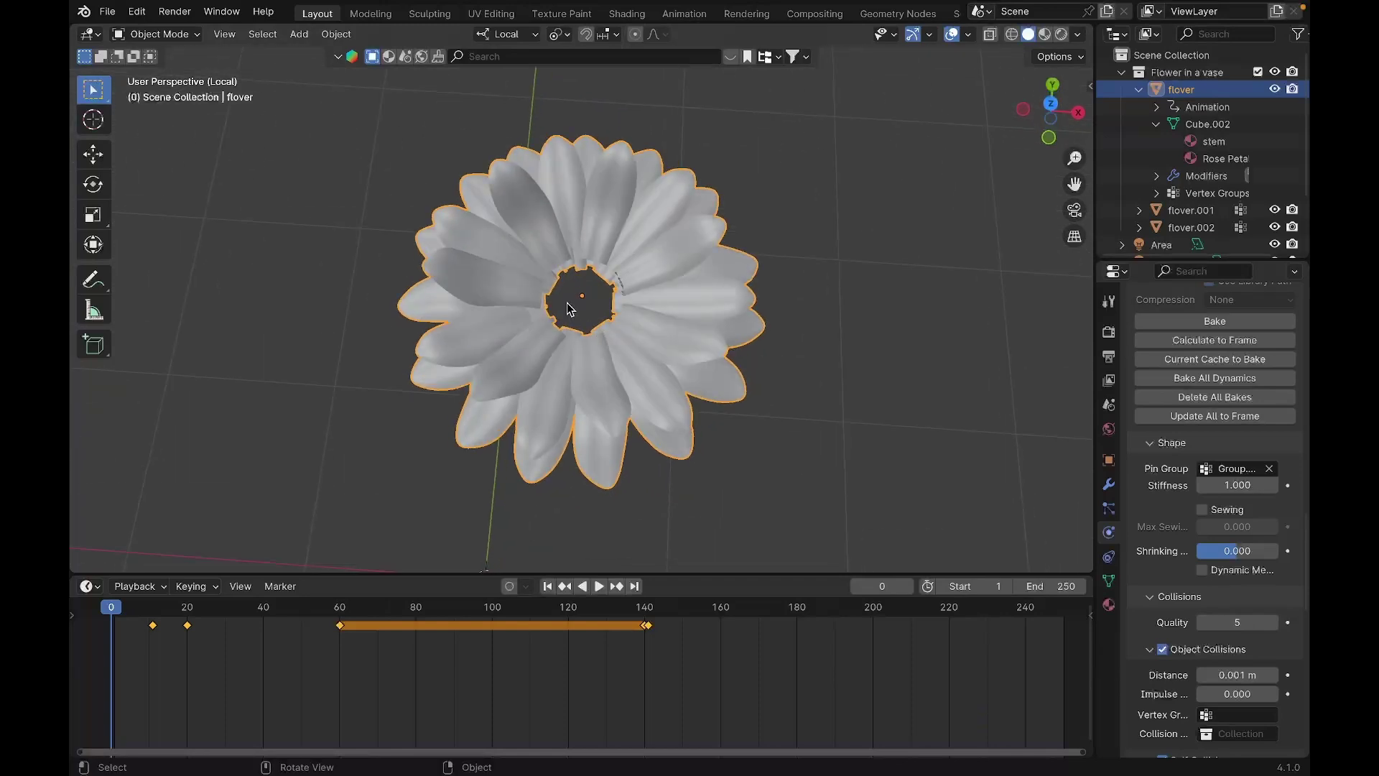
key("space")
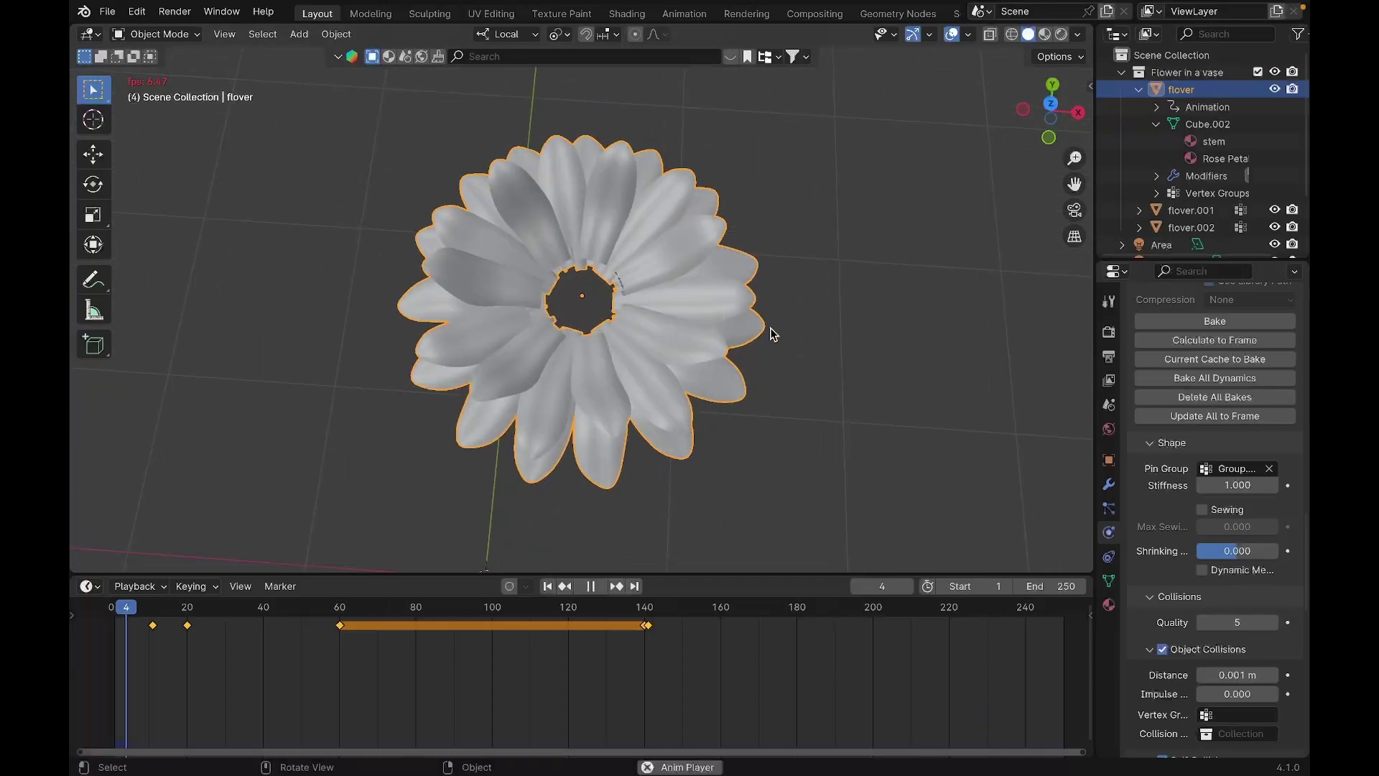
left_click(872, 339)
middle_click_drag(863, 309, 605, 358)
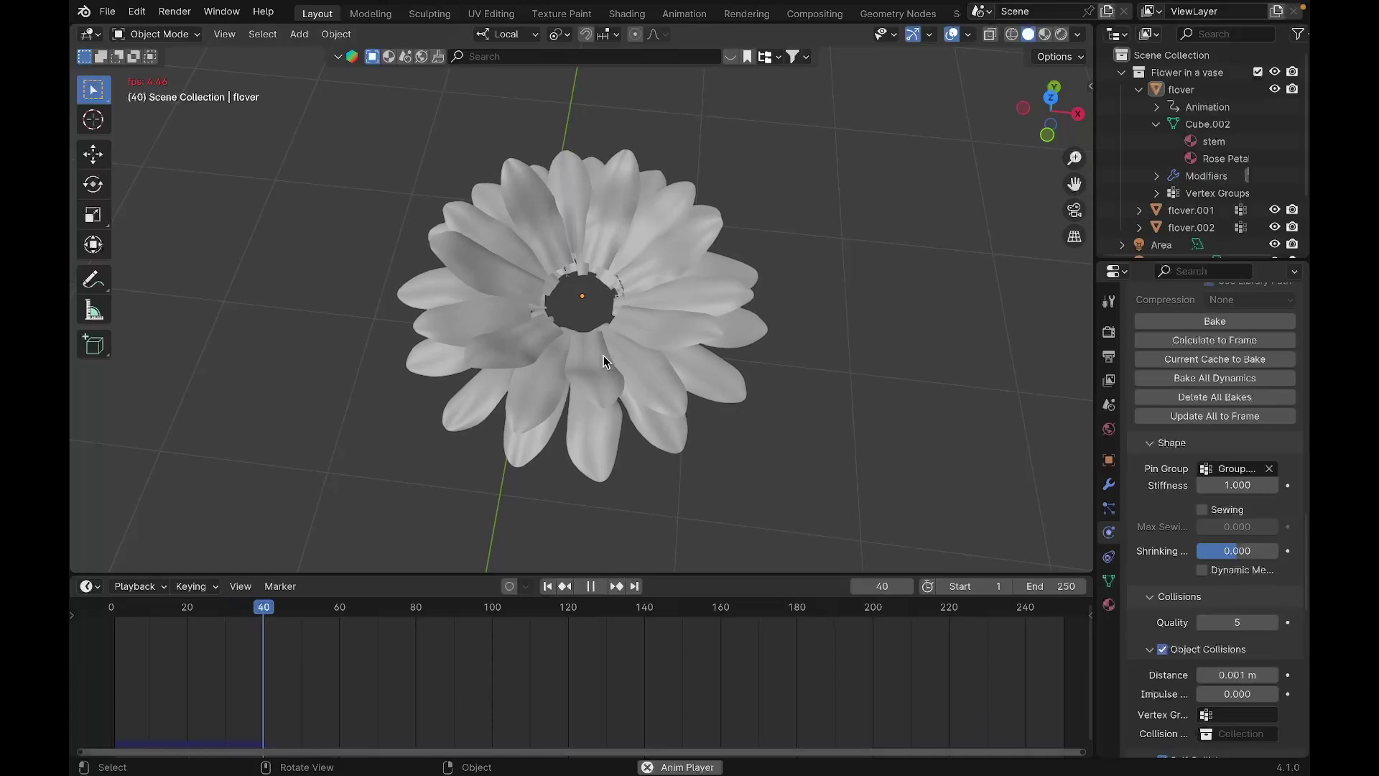
key("space")
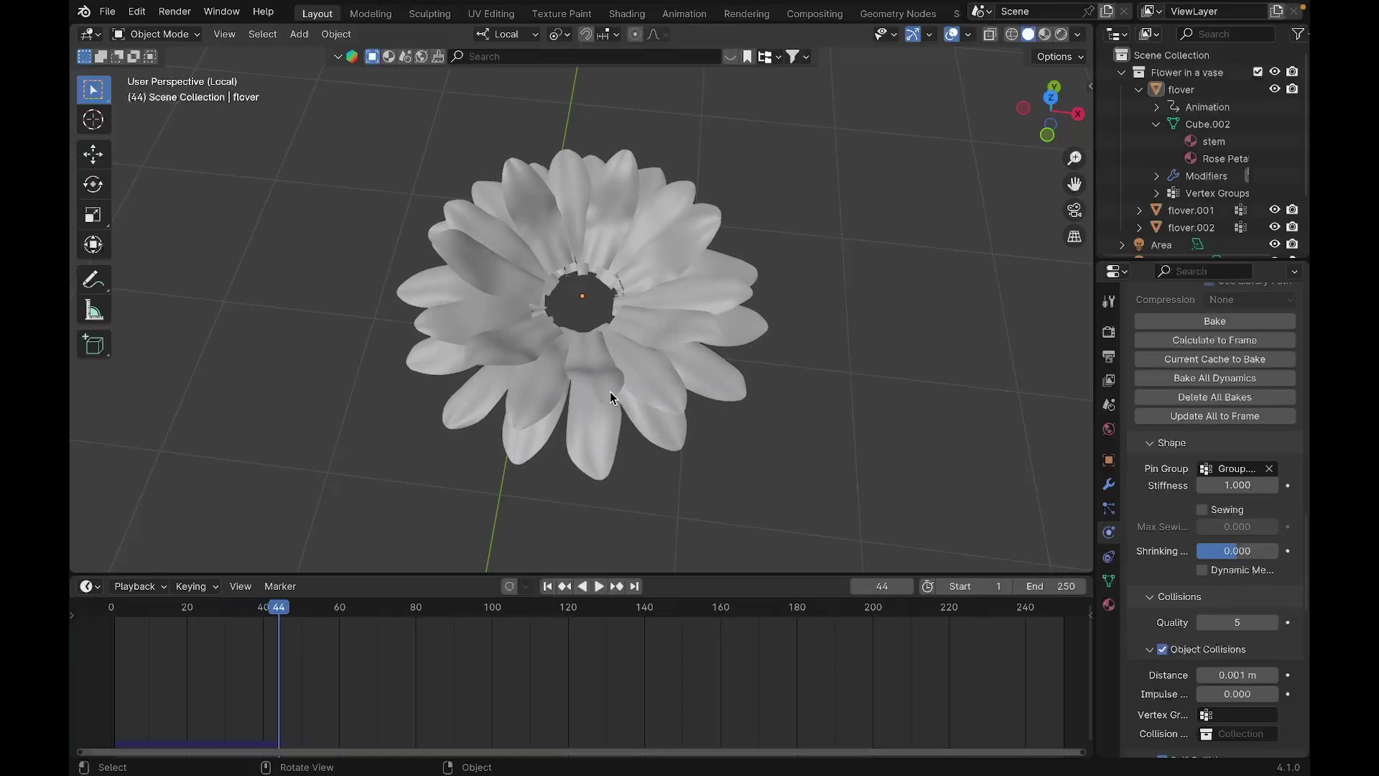
left_click(114, 607)
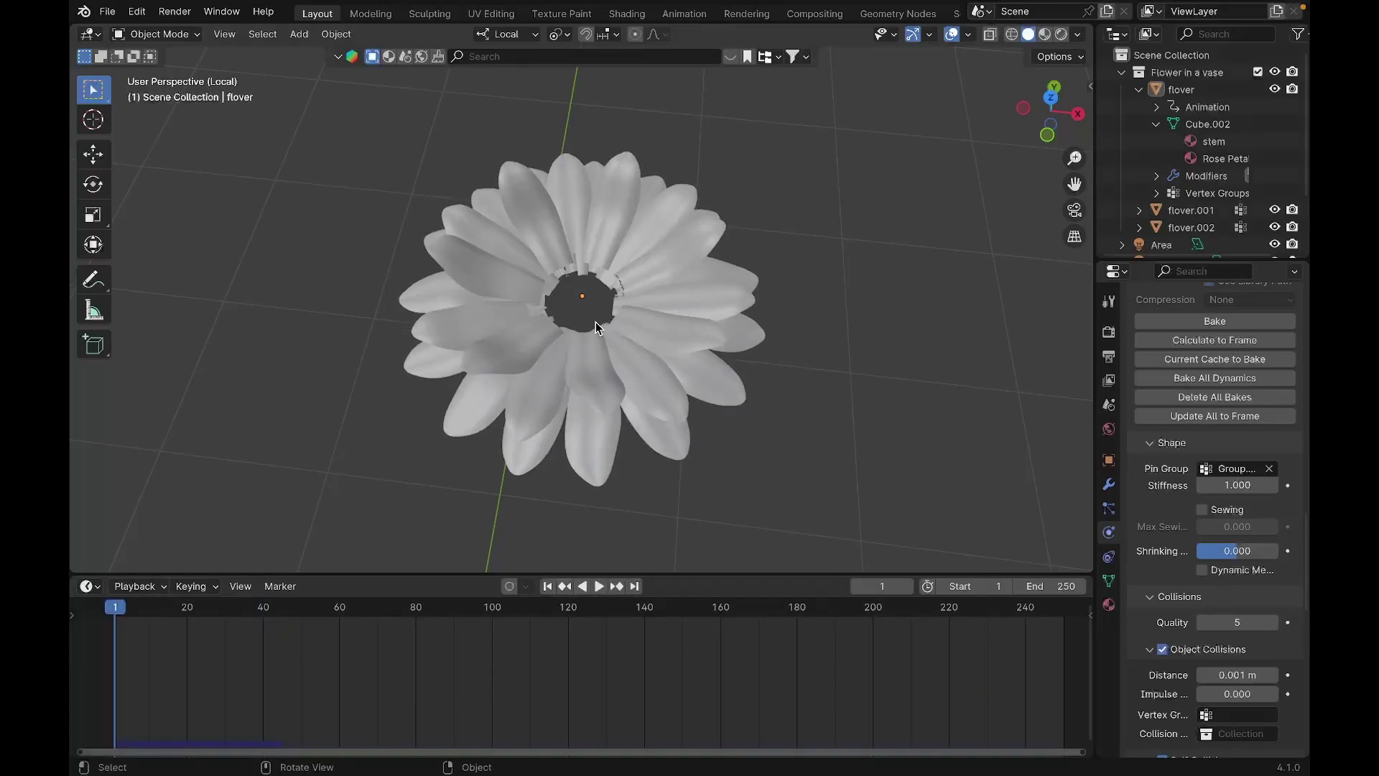
Leave Local View, select the ellipsoid object above the flower and review its Collision and Force Field settings.
key("KP_Divide")
left_click(493, 181)
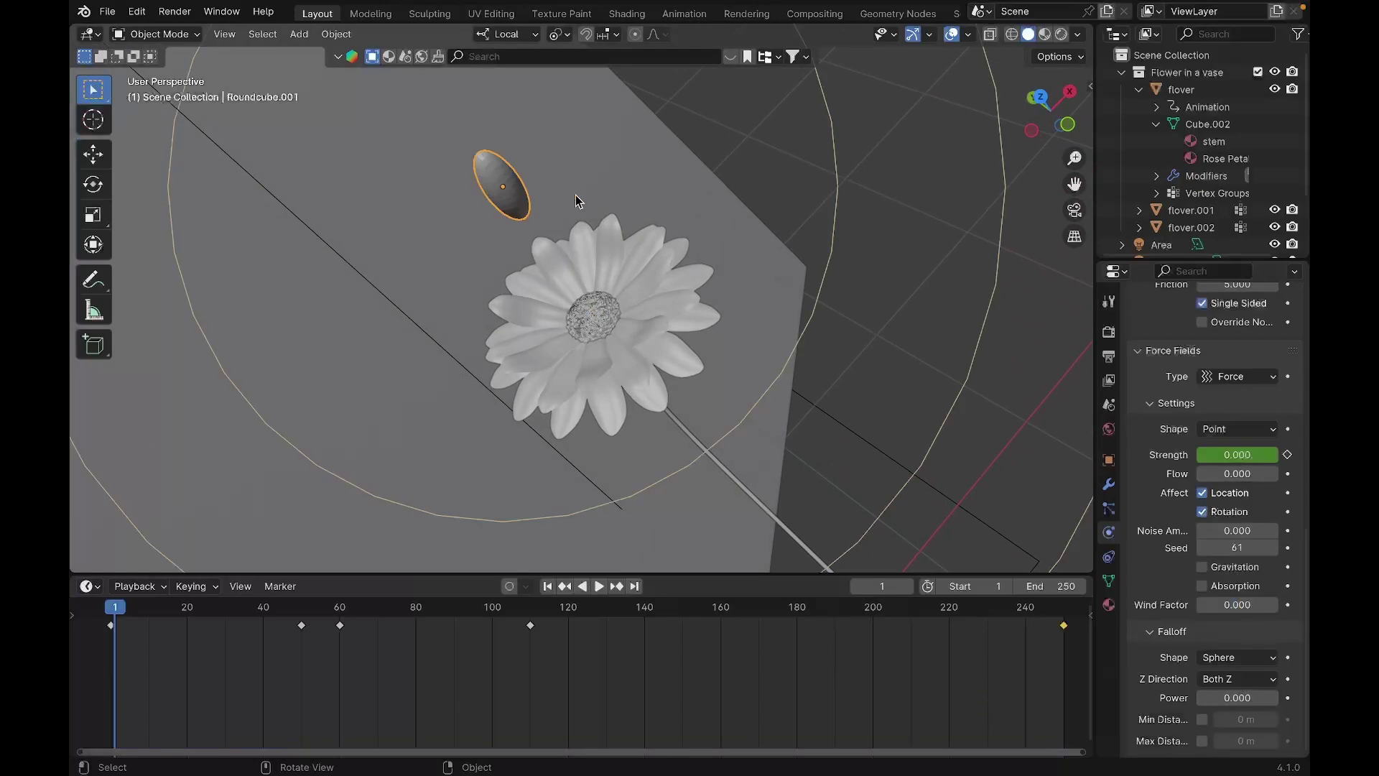
middle_click_drag(568, 221, 406, 460)
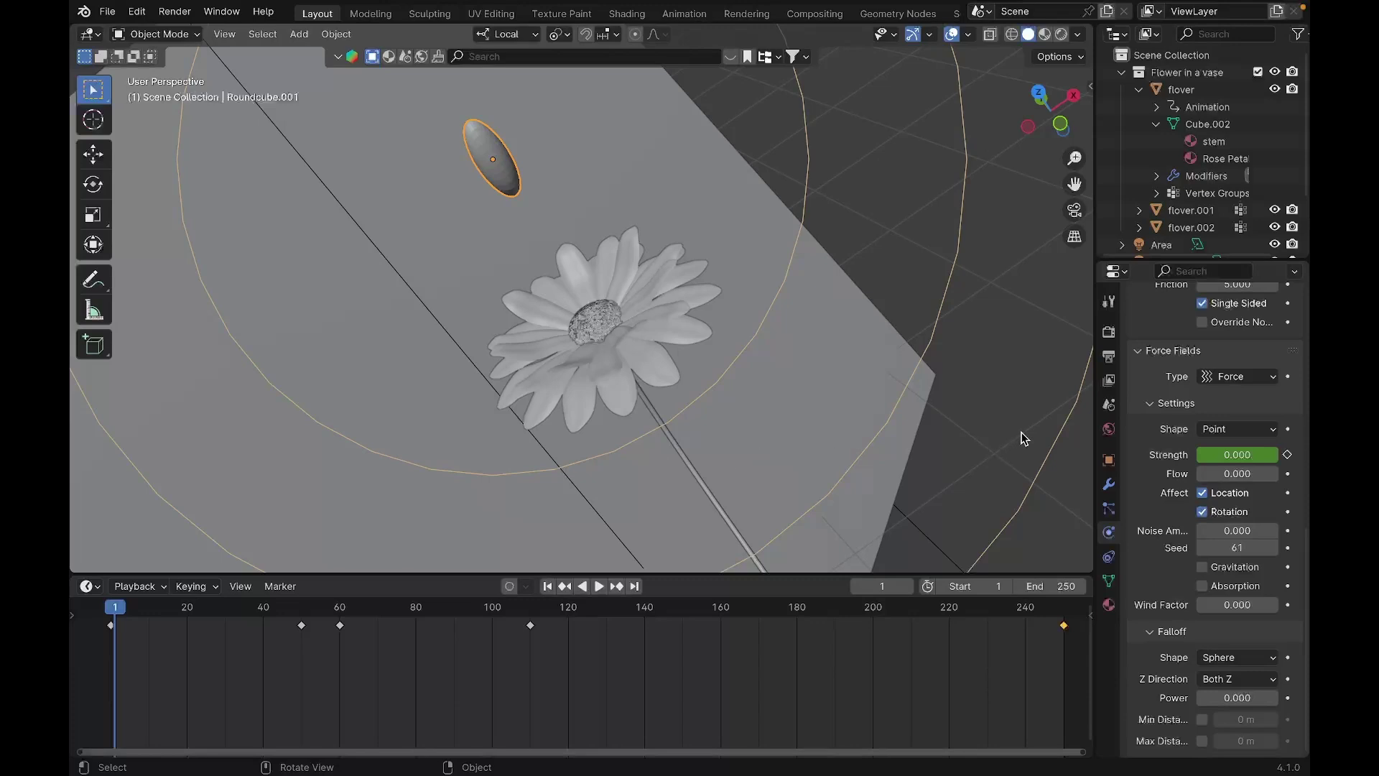
scroll(1173, 437, "up", 15)
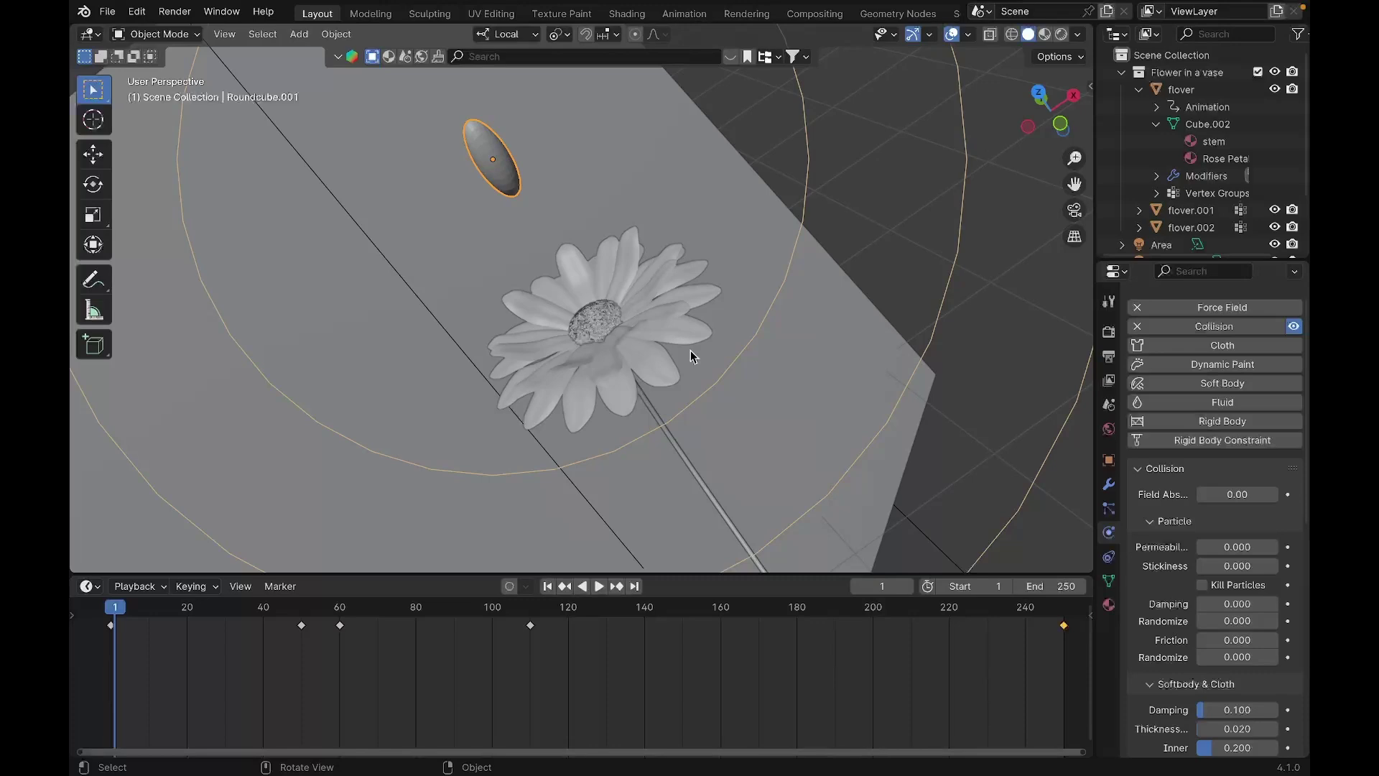
scroll(1236, 544, "down", 8)
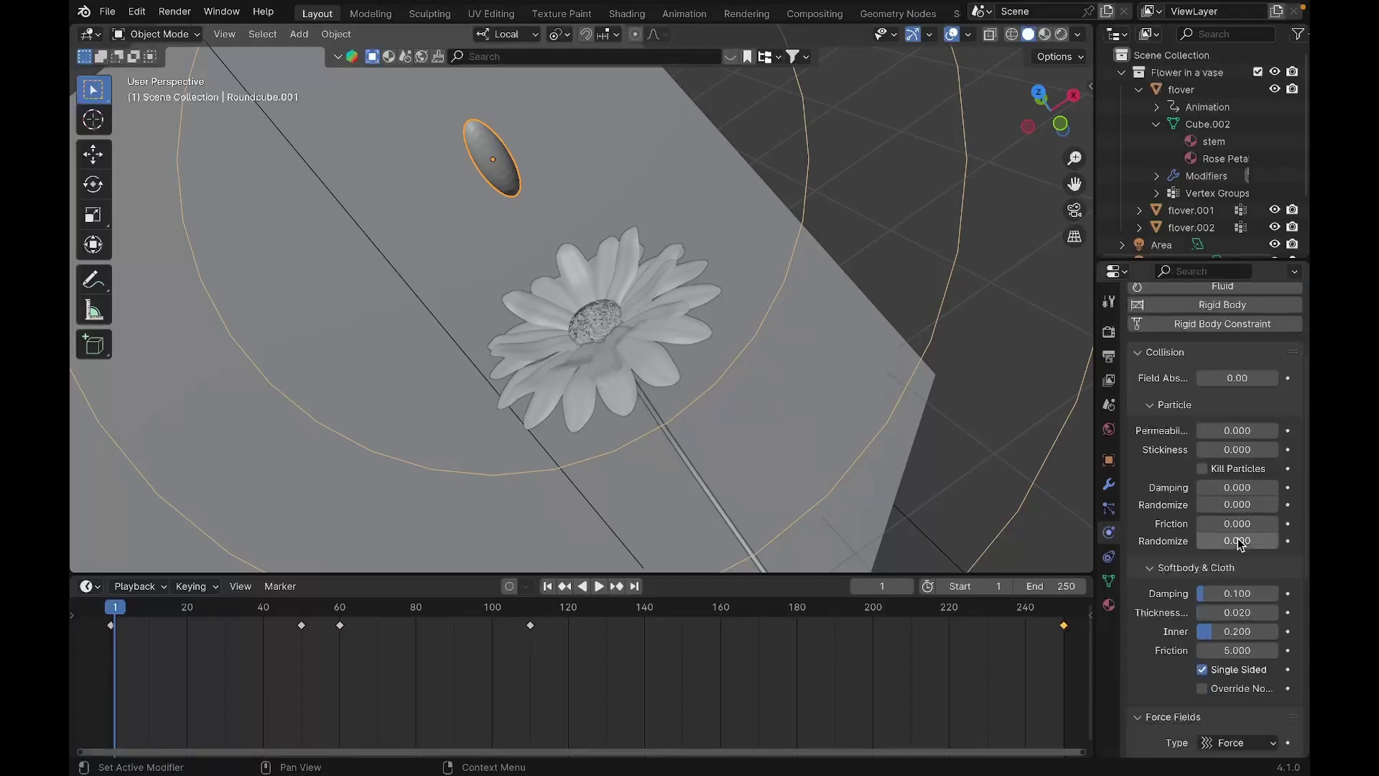
scroll(1236, 543, "down", 6)
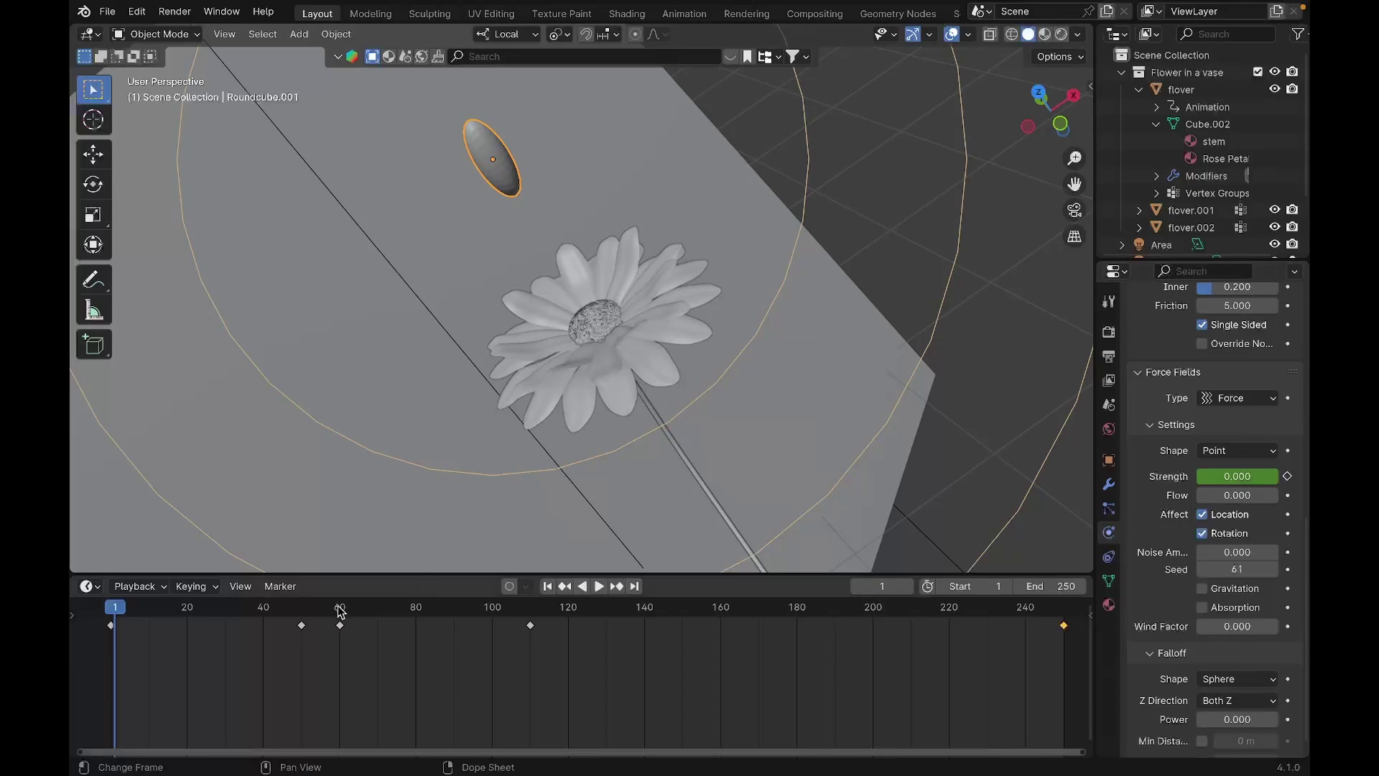
Check the ellipsoid's motion and force Strength at frames 1, 50 and 60, and key the Strength of 0.000 at frame 50.
left_click(302, 619)
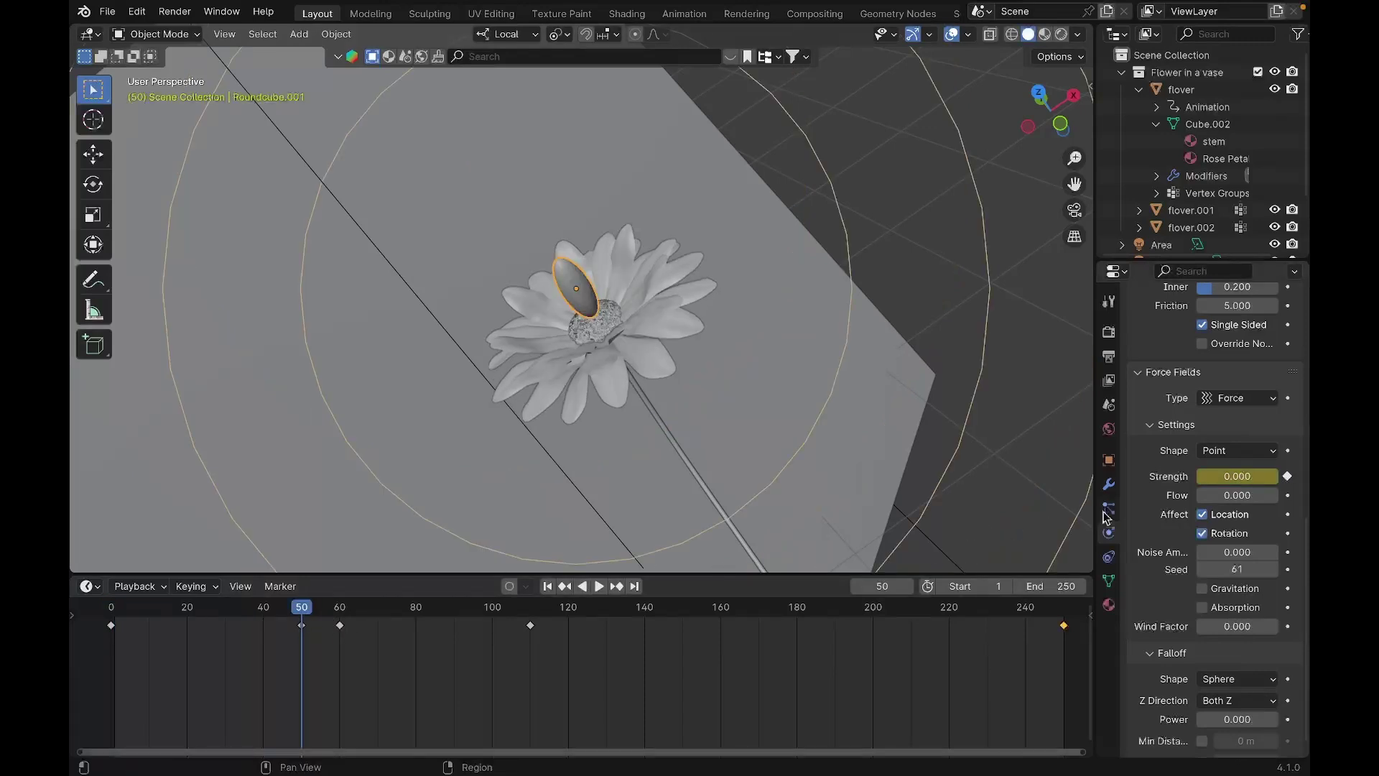
left_click(113, 619)
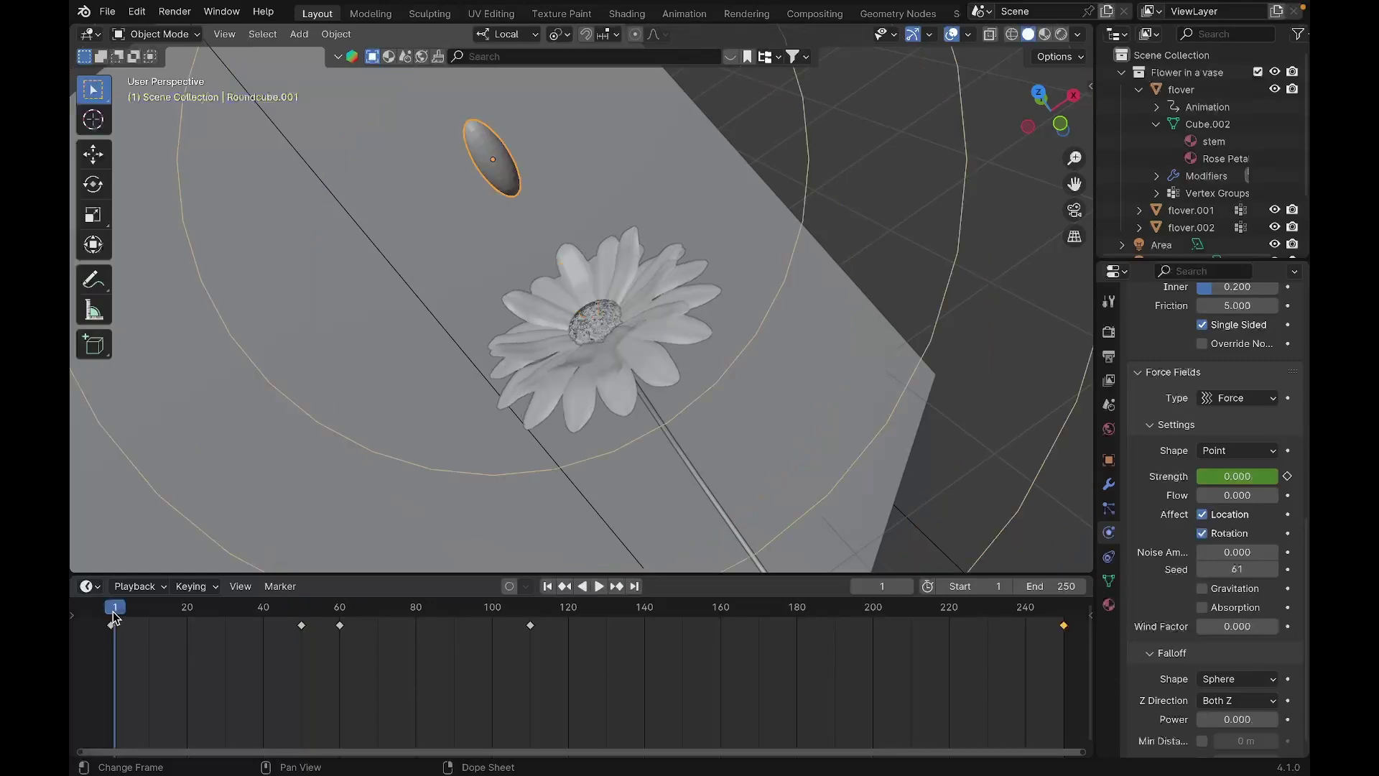
left_click(302, 615)
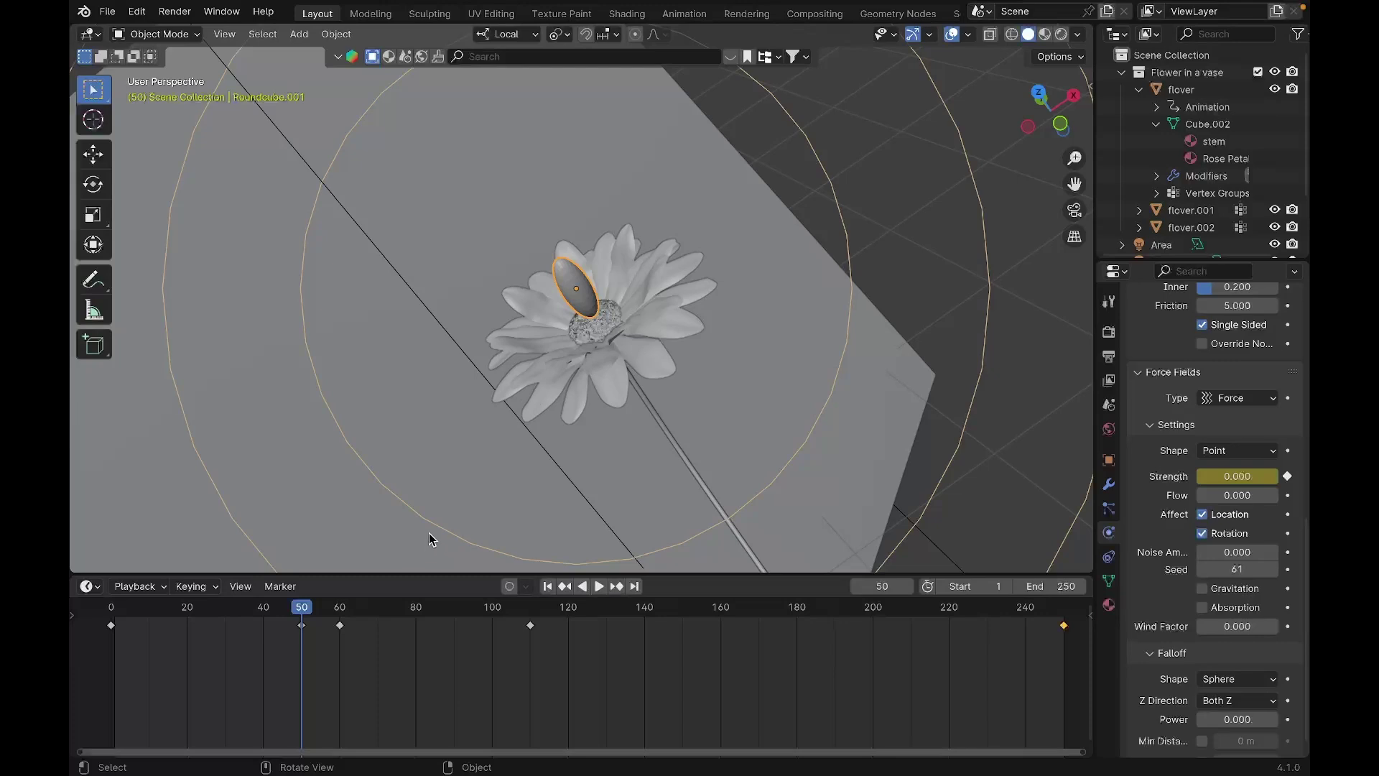
left_click(338, 611)
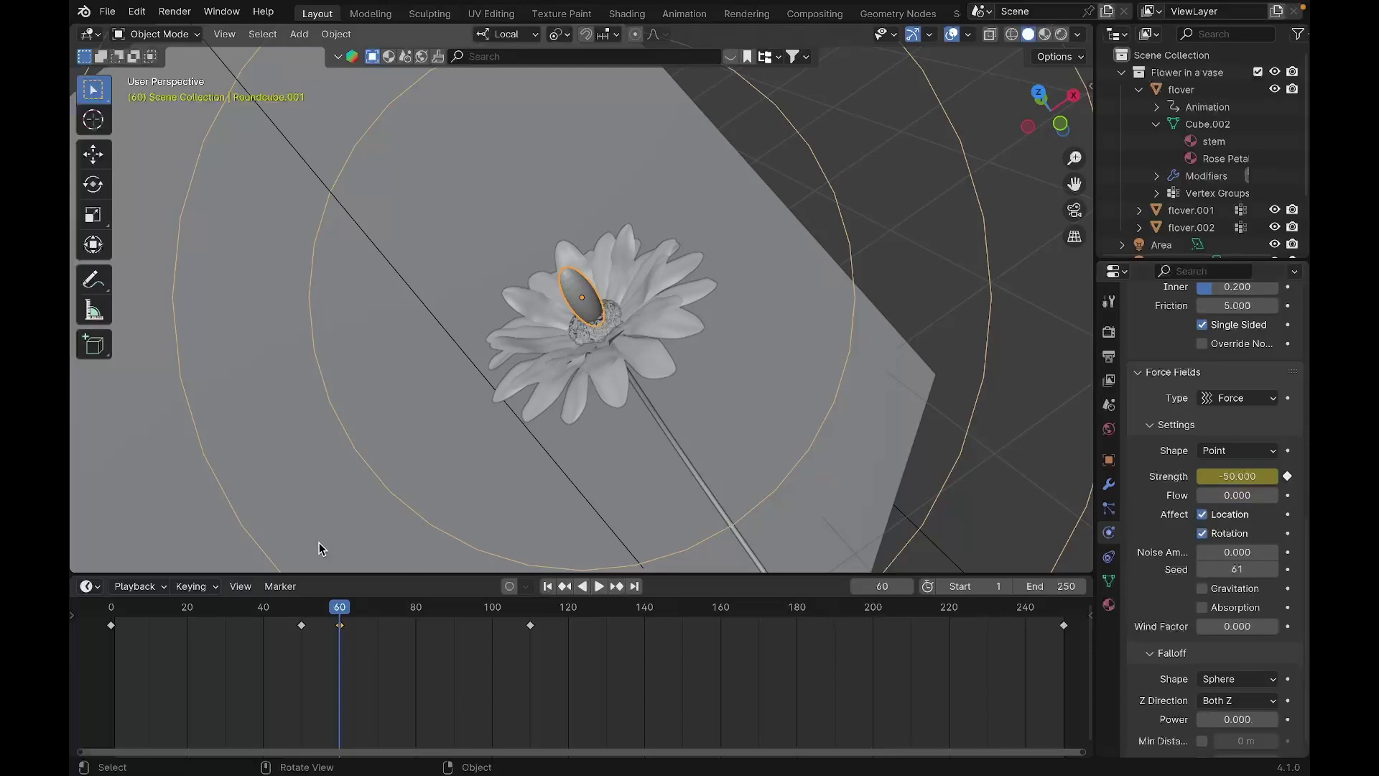
left_click(302, 611)
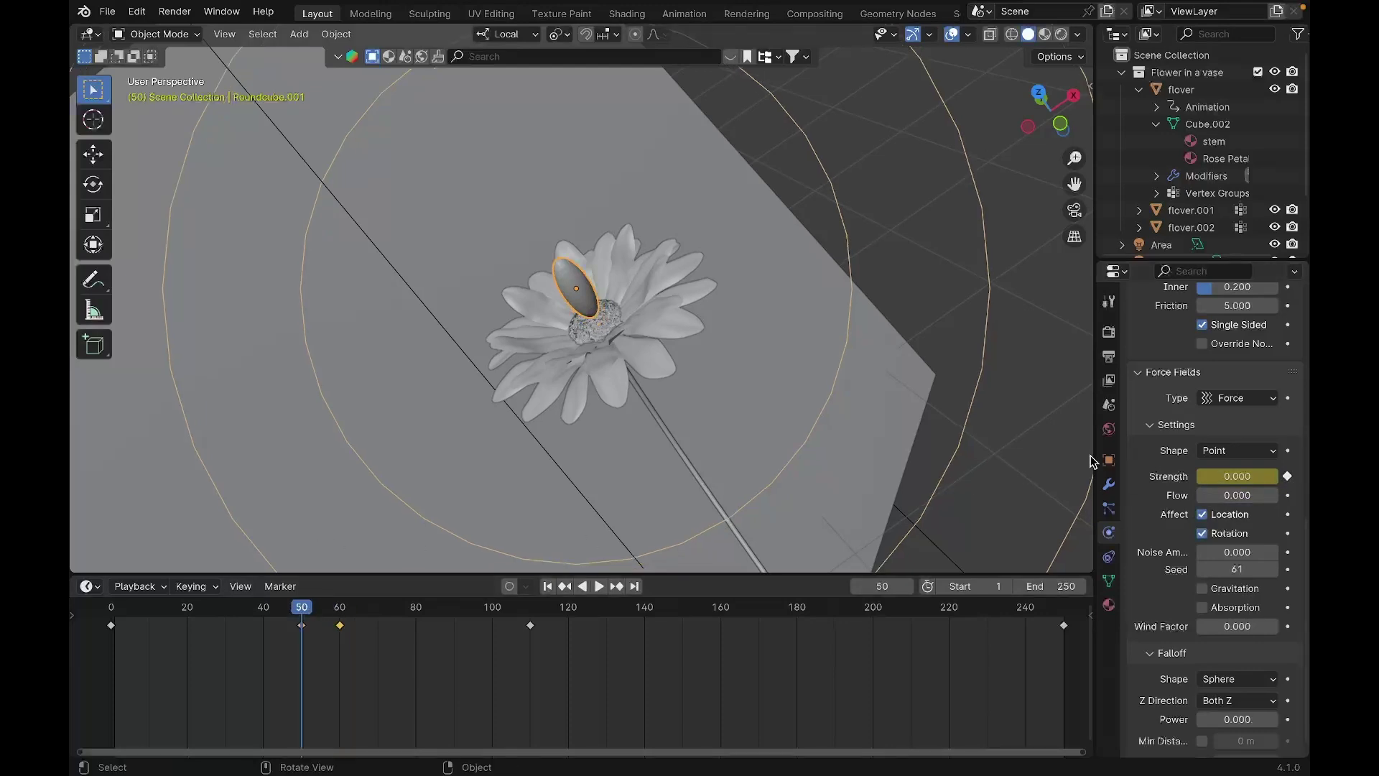
left_click(1288, 477)
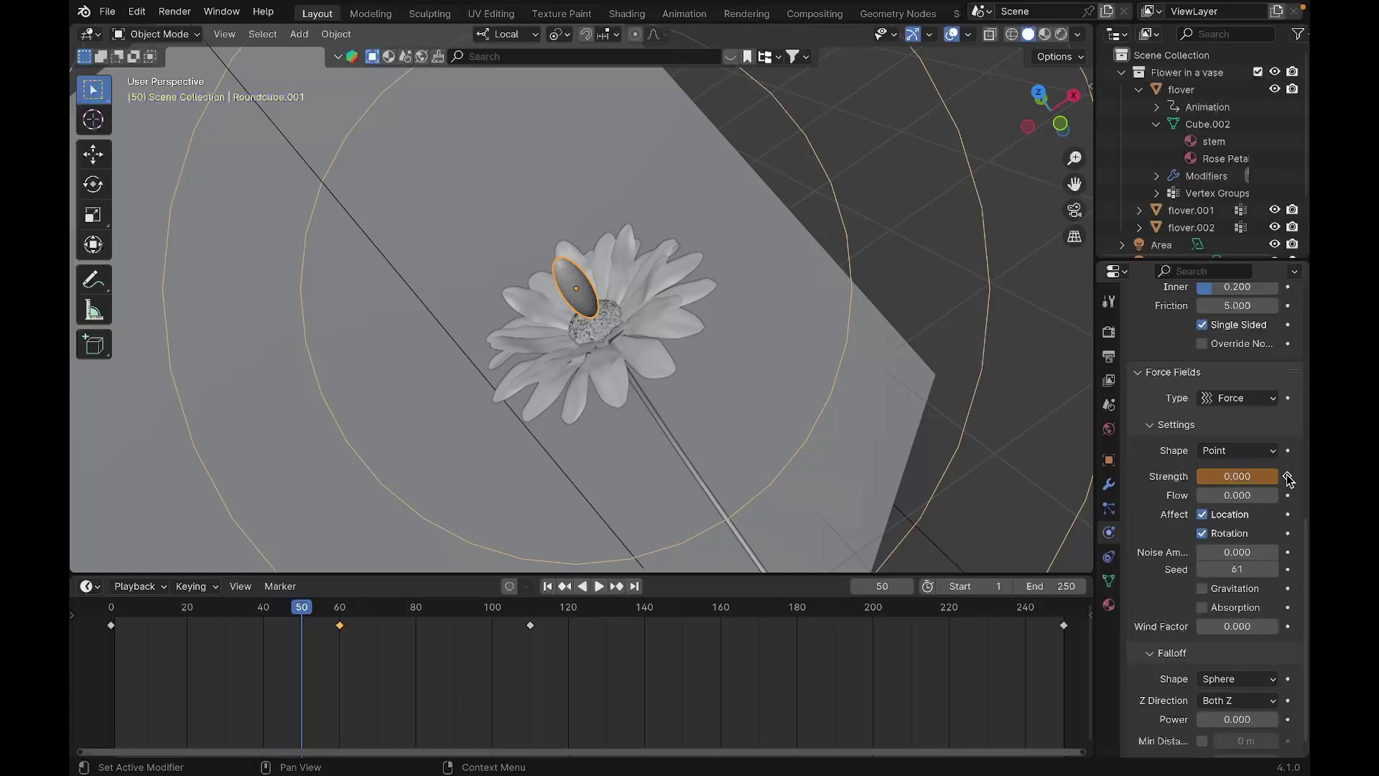
Examine the ellipsoid's force Strength keyframes at frames 60 and 110 and view its position against the petals.
left_click(339, 616)
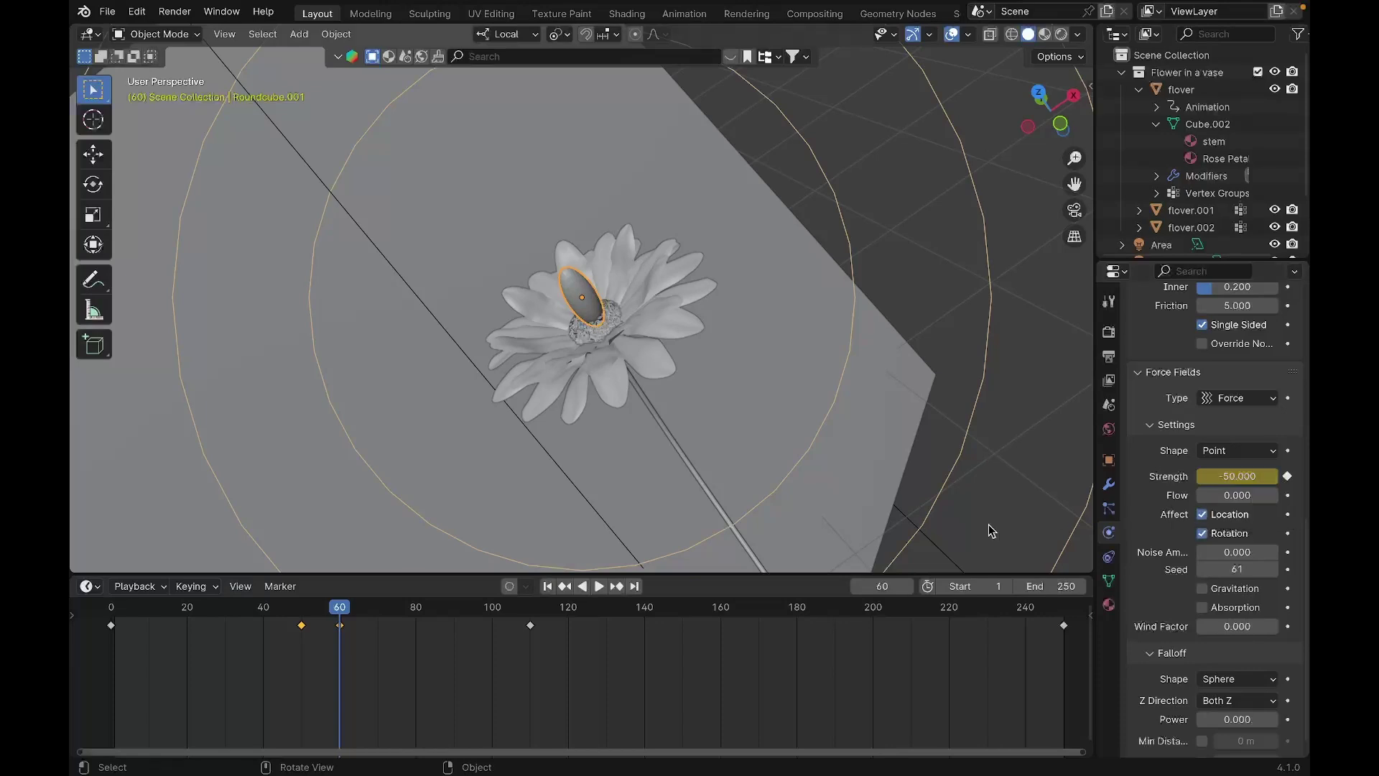
left_click(528, 610)
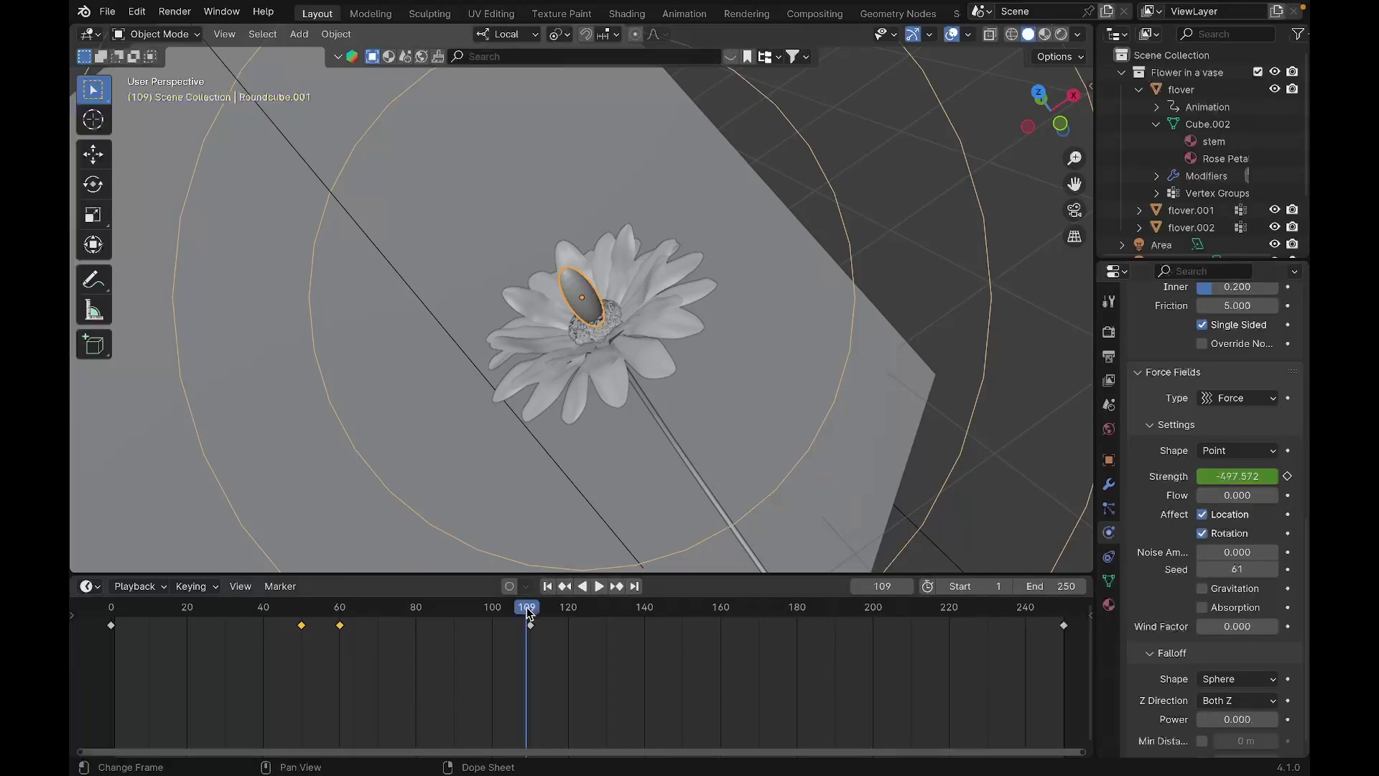
left_click(530, 609)
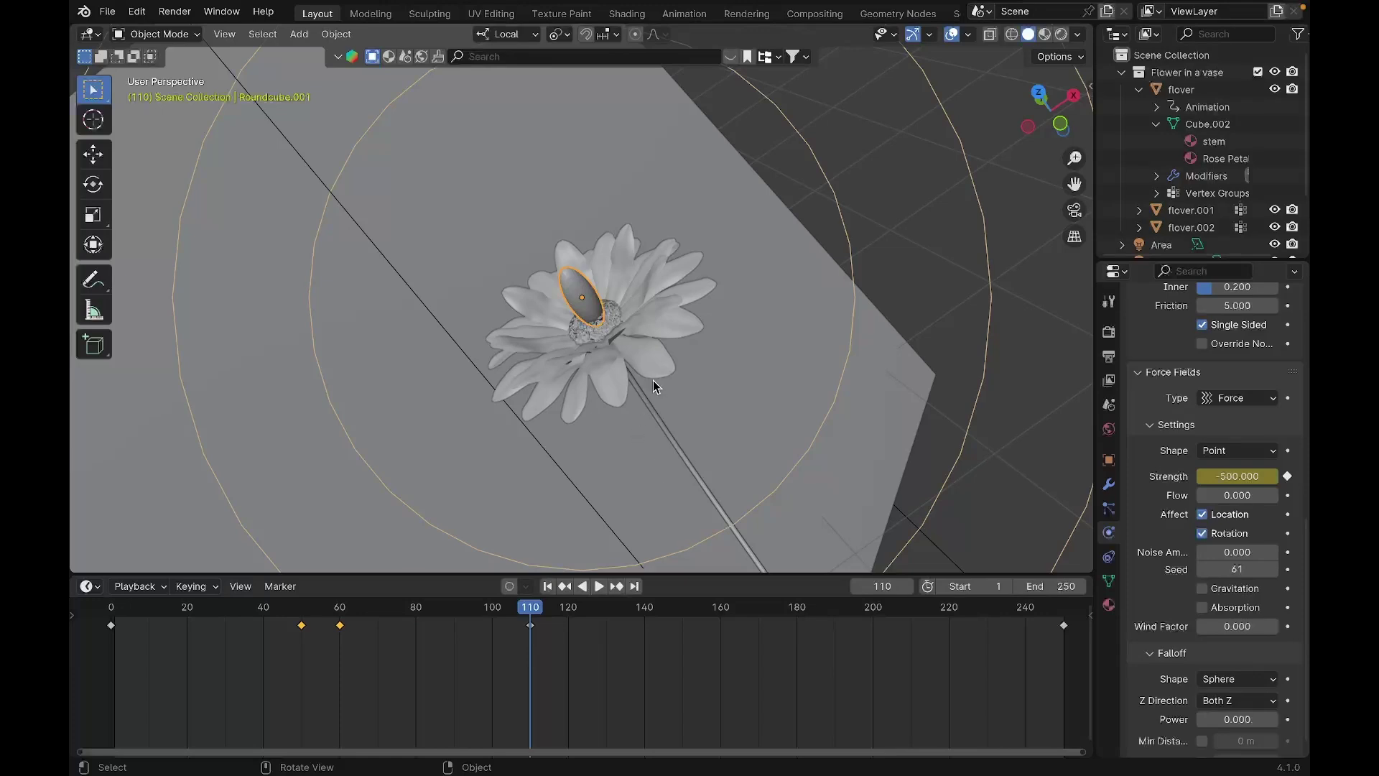
middle_click_drag(668, 385, 679, 340)
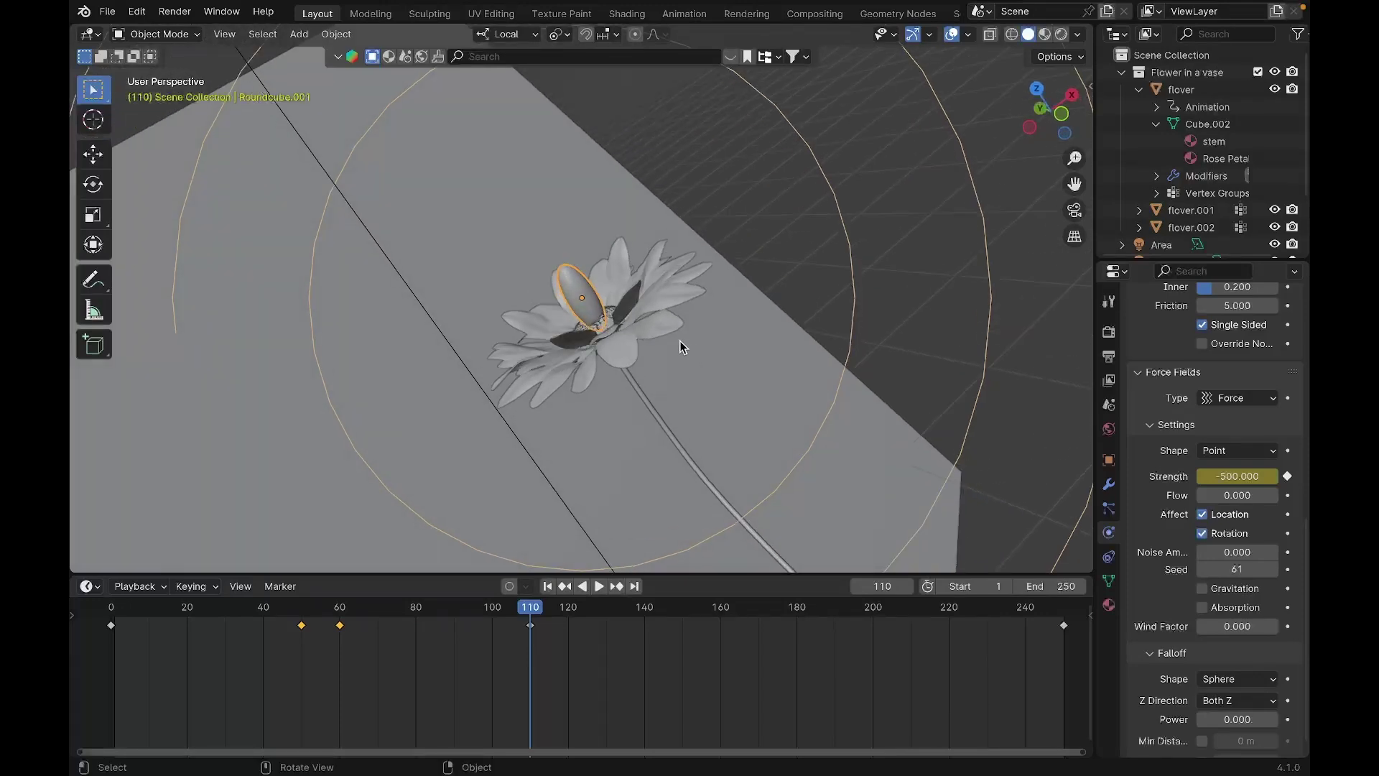
Annotate curved strokes around the flower's petals to illustrate the pull of the force, and undo the last stroke.
mouse_move(702, 336)
left_mouse_down()
mouse_move(726, 304)
mouse_move(626, 183)
left_mouse_up()
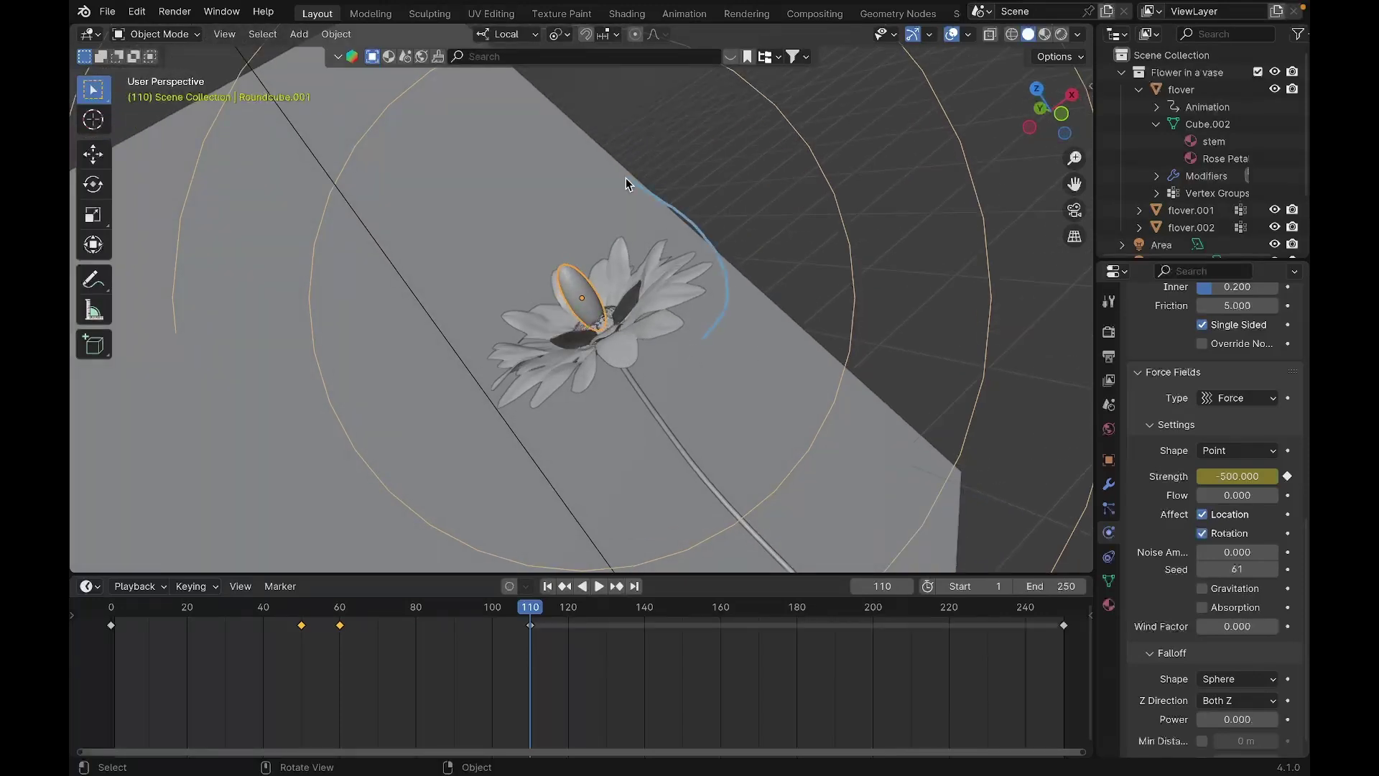
left_click_drag(615, 398, 415, 363)
left_click_drag(708, 353, 556, 197)
mouse_move(586, 195)
right_mouse_down()
mouse_move(547, 208)
mouse_move(549, 176)
right_mouse_up()
mouse_move(553, 210)
left_mouse_down()
mouse_move(591, 174)
mouse_move(663, 163)
mouse_move(764, 163)
mouse_move(850, 181)
mouse_move(867, 202)
left_mouse_up()
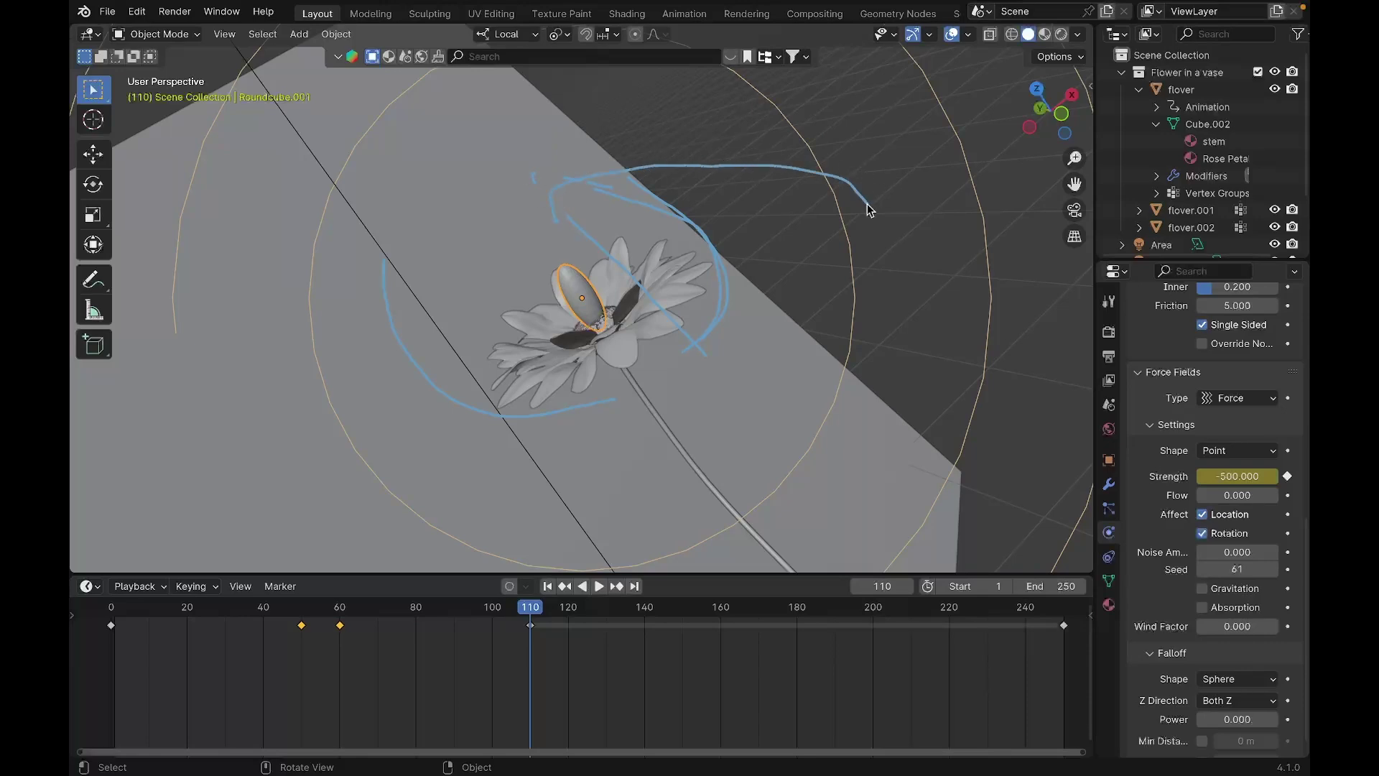
key("ctrl+z")
Sketch a small annotation of curved petals above the flower, and erase all the annotation strokes.
middle_click_drag(868, 209, 572, 207)
left_click_drag(707, 150, 694, 219)
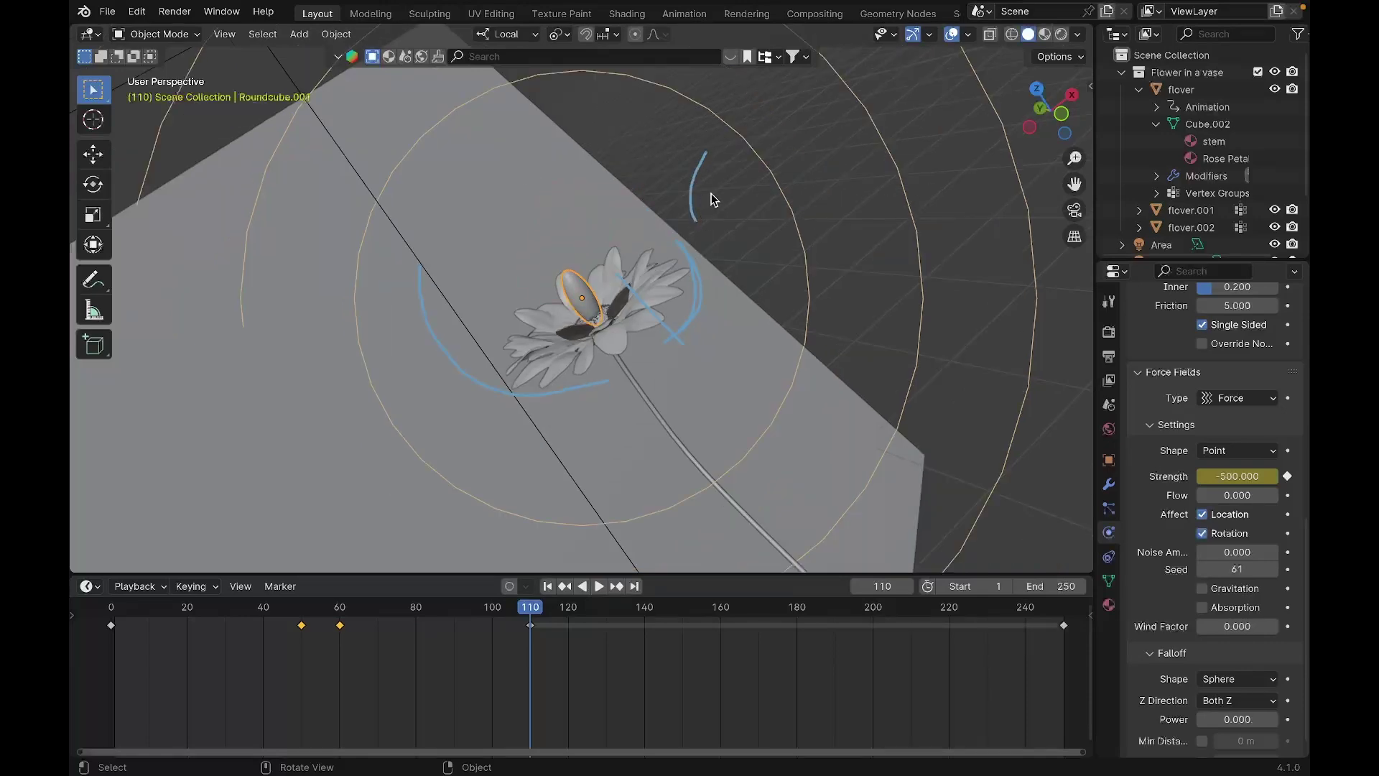
left_click_drag(720, 153, 728, 207)
mouse_move(722, 157)
left_mouse_down()
mouse_move(825, 191)
mouse_move(824, 224)
left_mouse_up()
left_click_drag(691, 167, 633, 224)
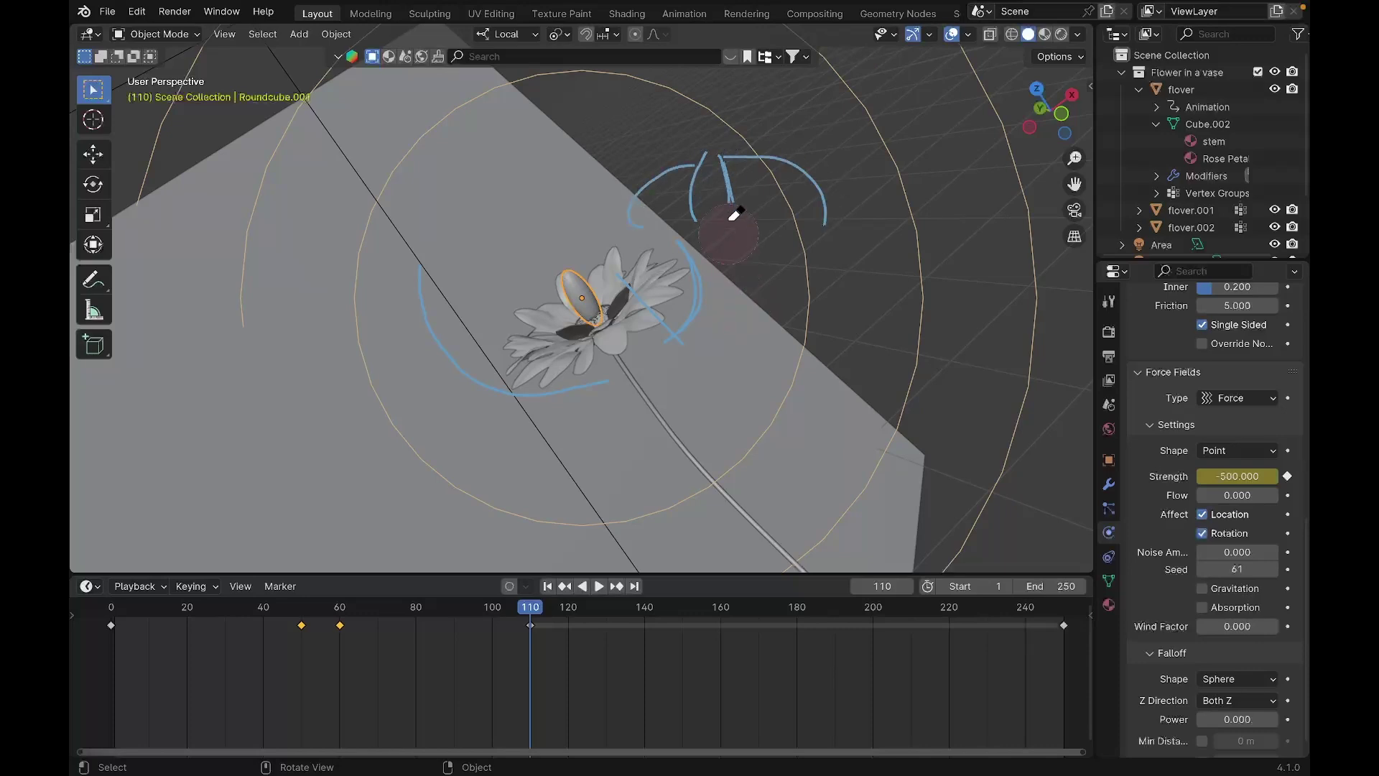
mouse_move(730, 219)
left_mouse_down("ctrl")
mouse_move(772, 182)
mouse_move(671, 193)
mouse_move(677, 180)
mouse_move(624, 212)
mouse_move(684, 161)
mouse_move(788, 177)
mouse_move(846, 224)
mouse_move(642, 350)
mouse_move(690, 232)
mouse_move(629, 300)
mouse_move(571, 321)
mouse_move(543, 401)
mouse_move(433, 375)
mouse_move(429, 287)
left_mouse_up("ctrl")
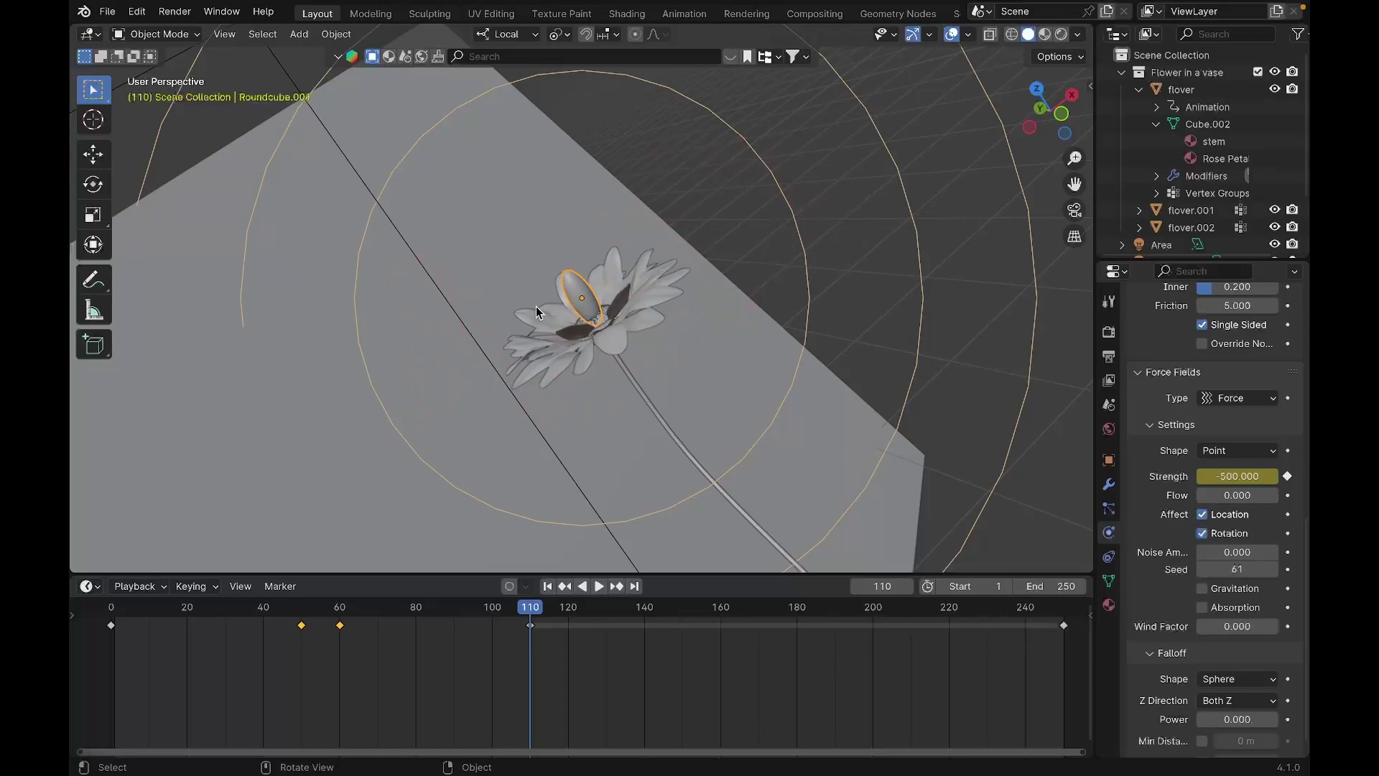
Select the flower's petals and review their cloth settings down to the Field Weights.
middle_click_drag(536, 306, 630, 351)
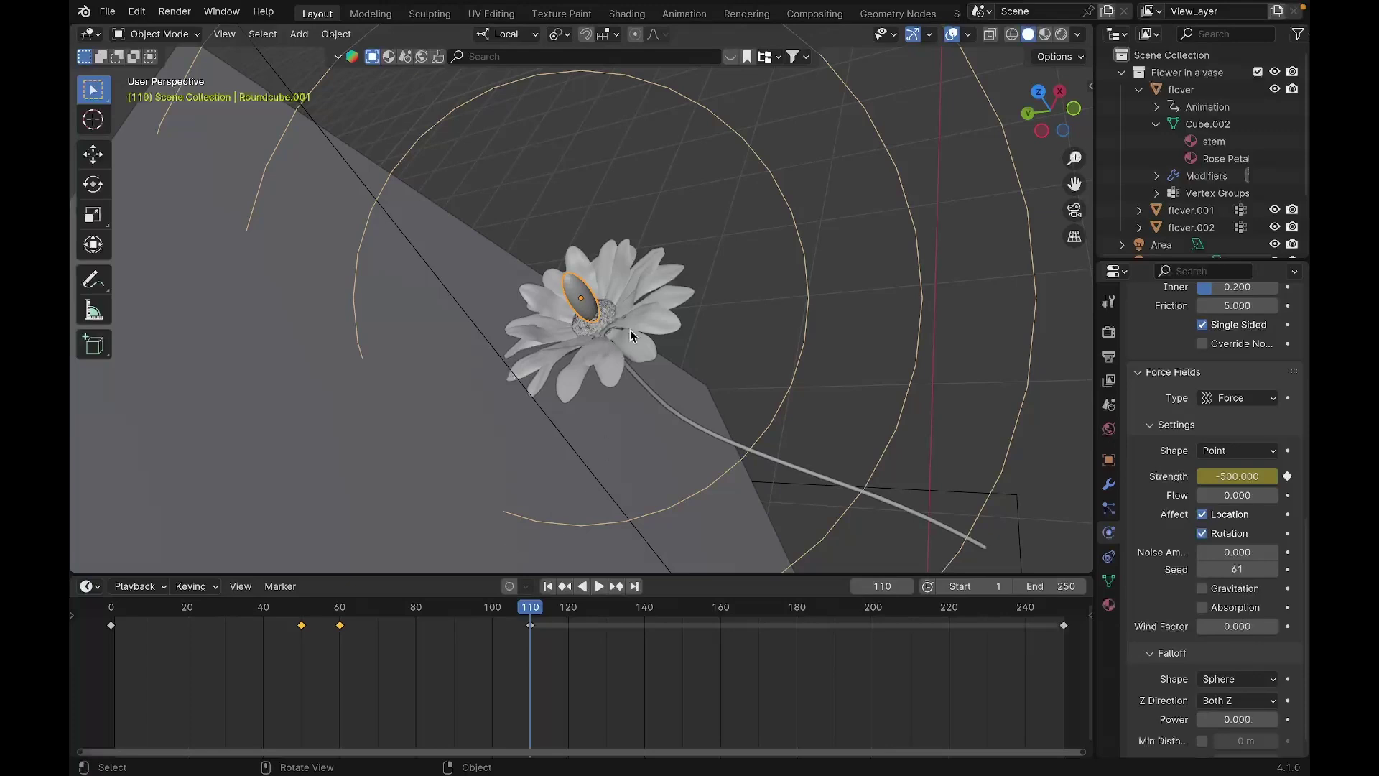
left_click(630, 334)
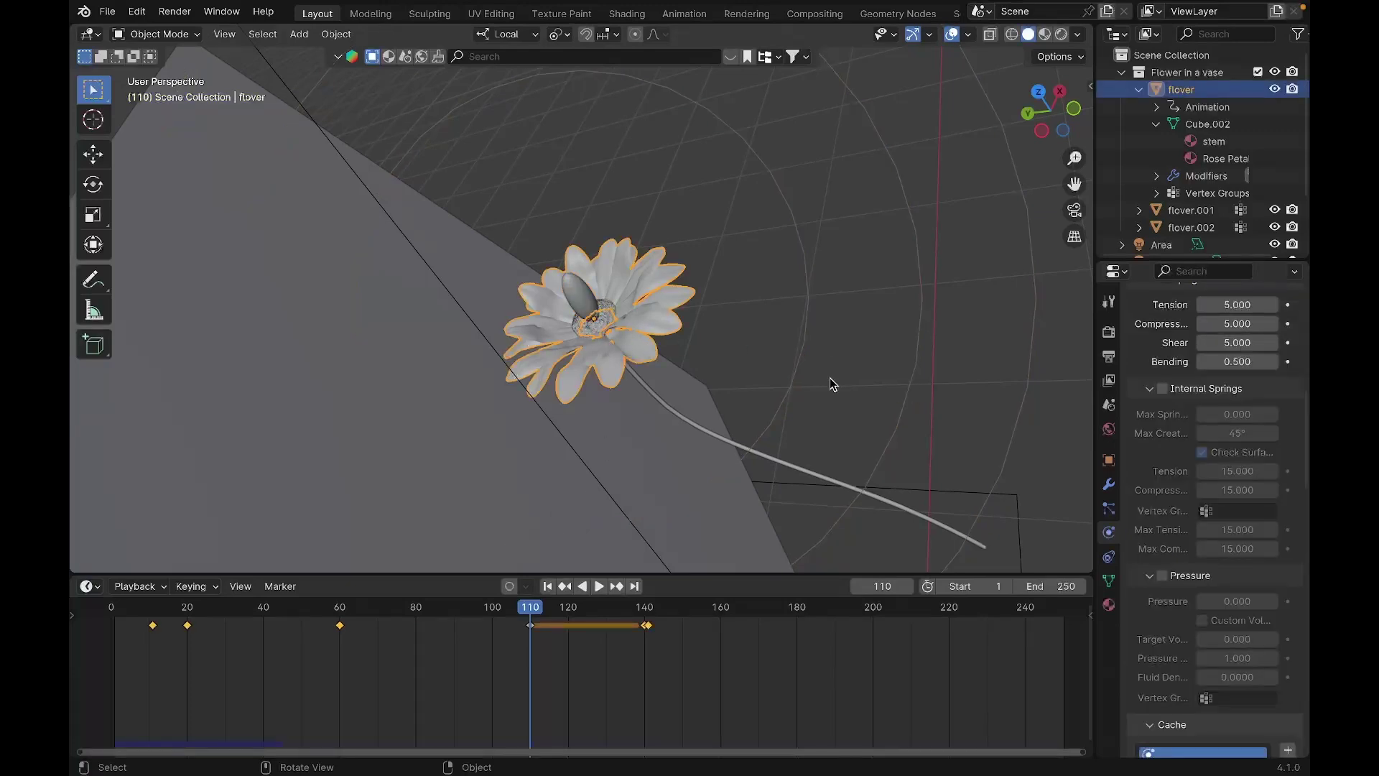
scroll(1148, 484, "down", 15)
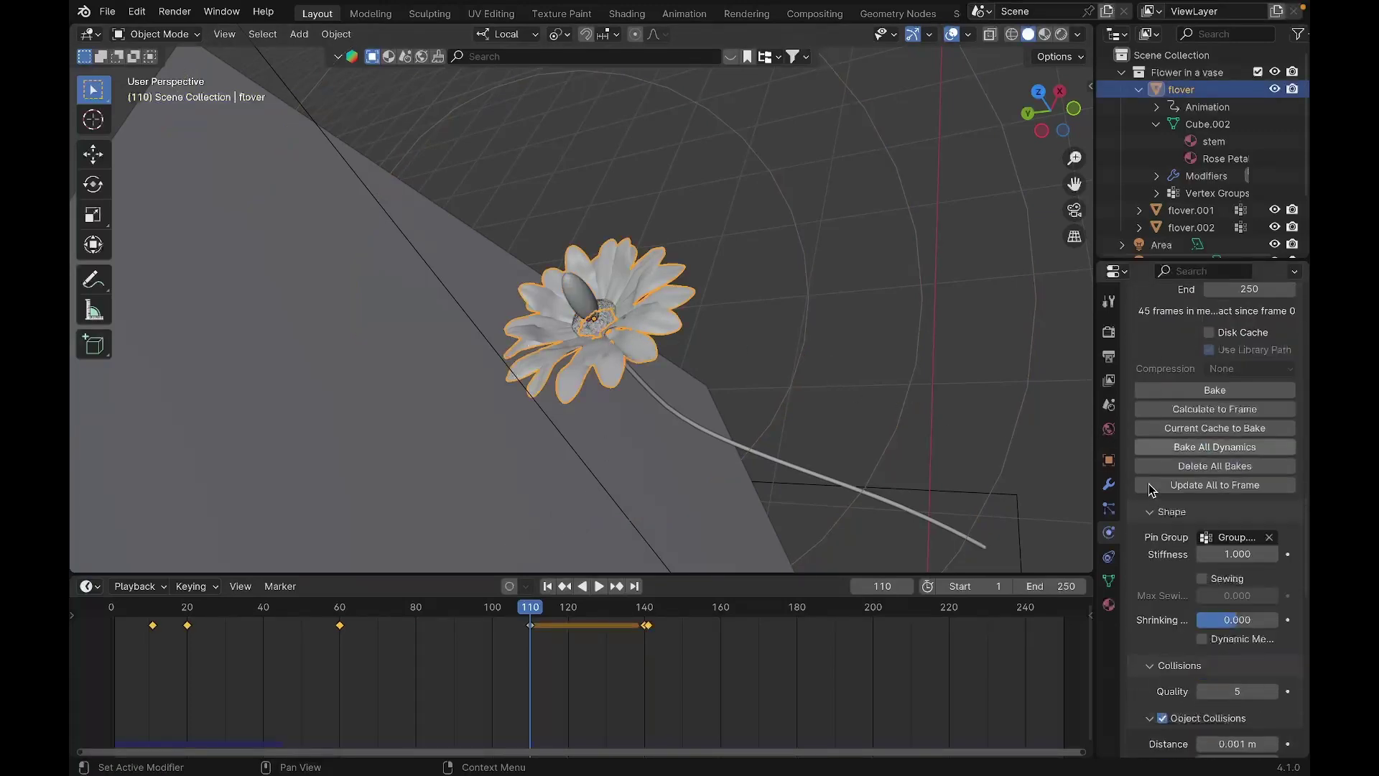
scroll(1148, 484, "down", 15)
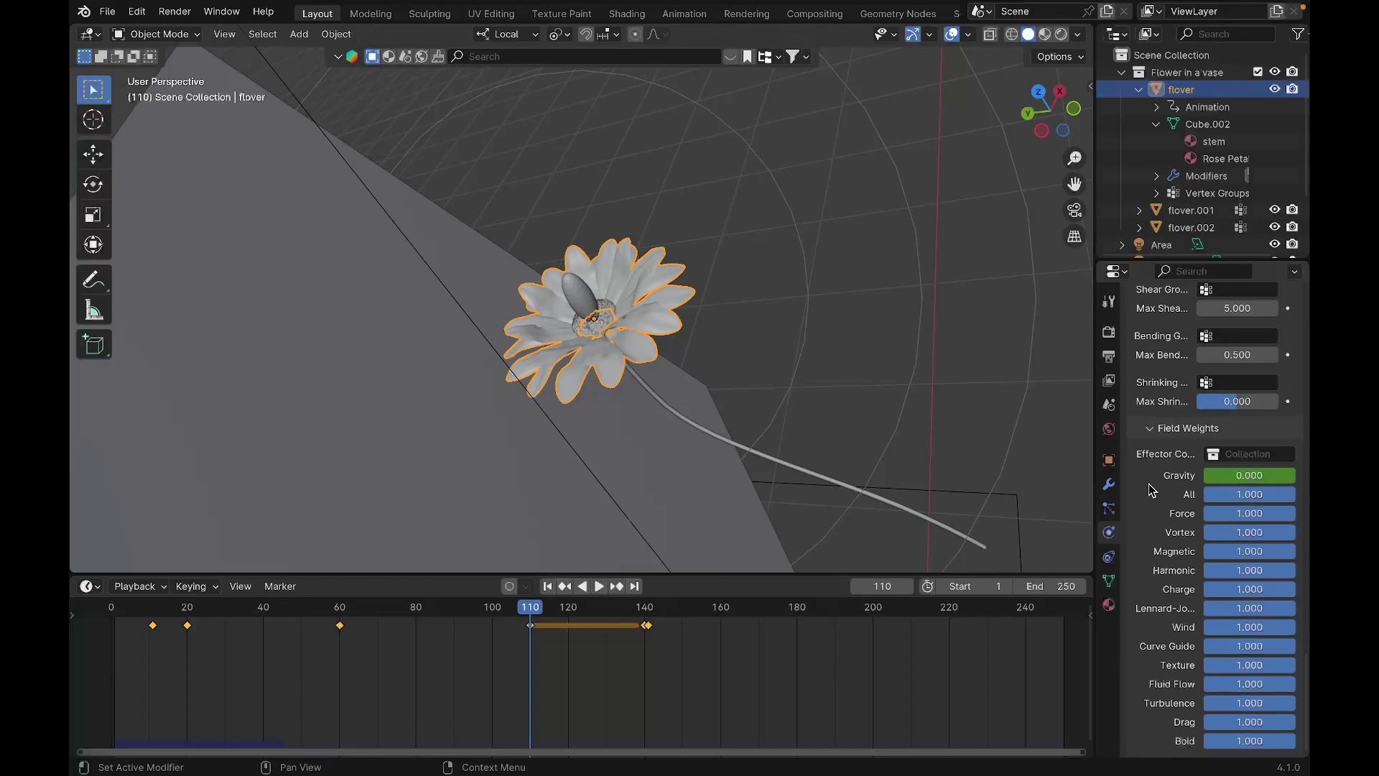
Play the animation briefly from frame 0, stop it and go to frame 11 to check the petals' Gravity keyframe.
left_click(111, 610)
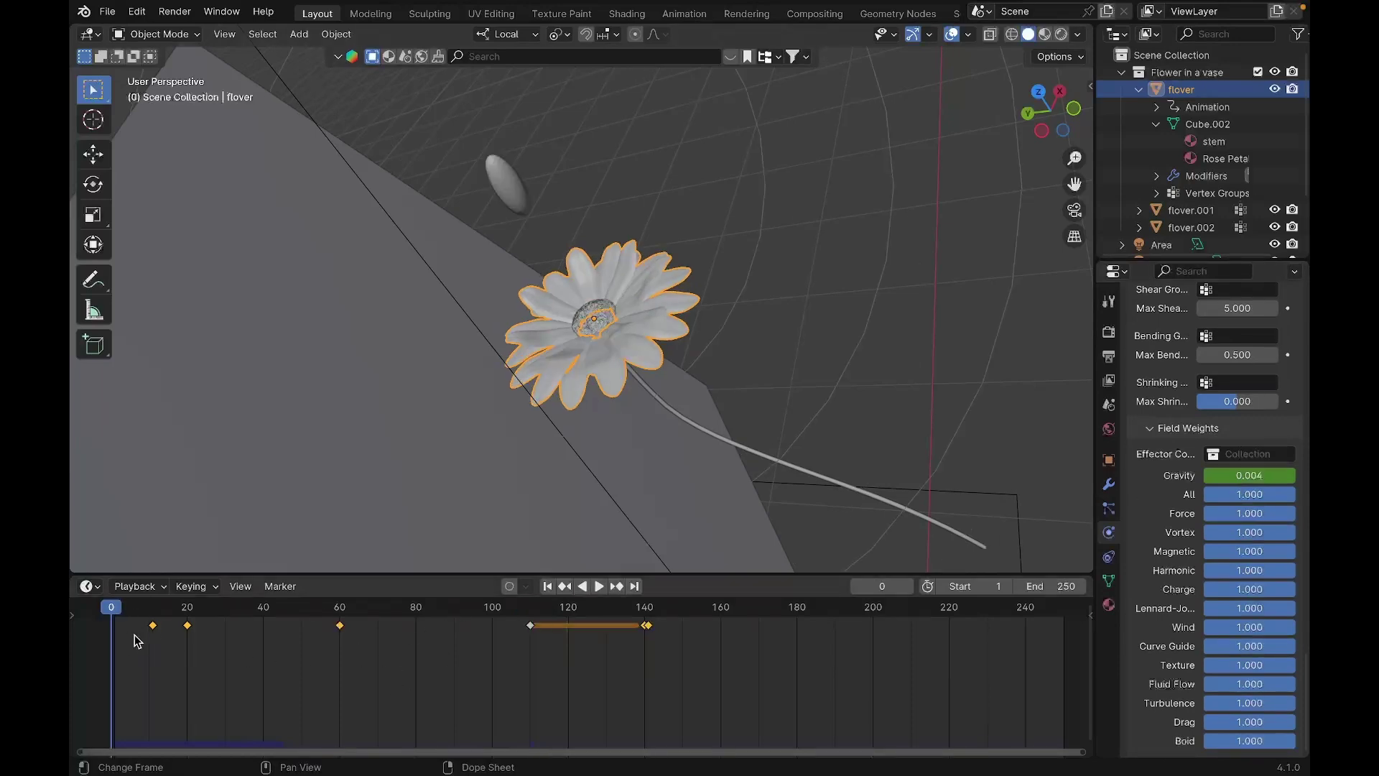
key("space")
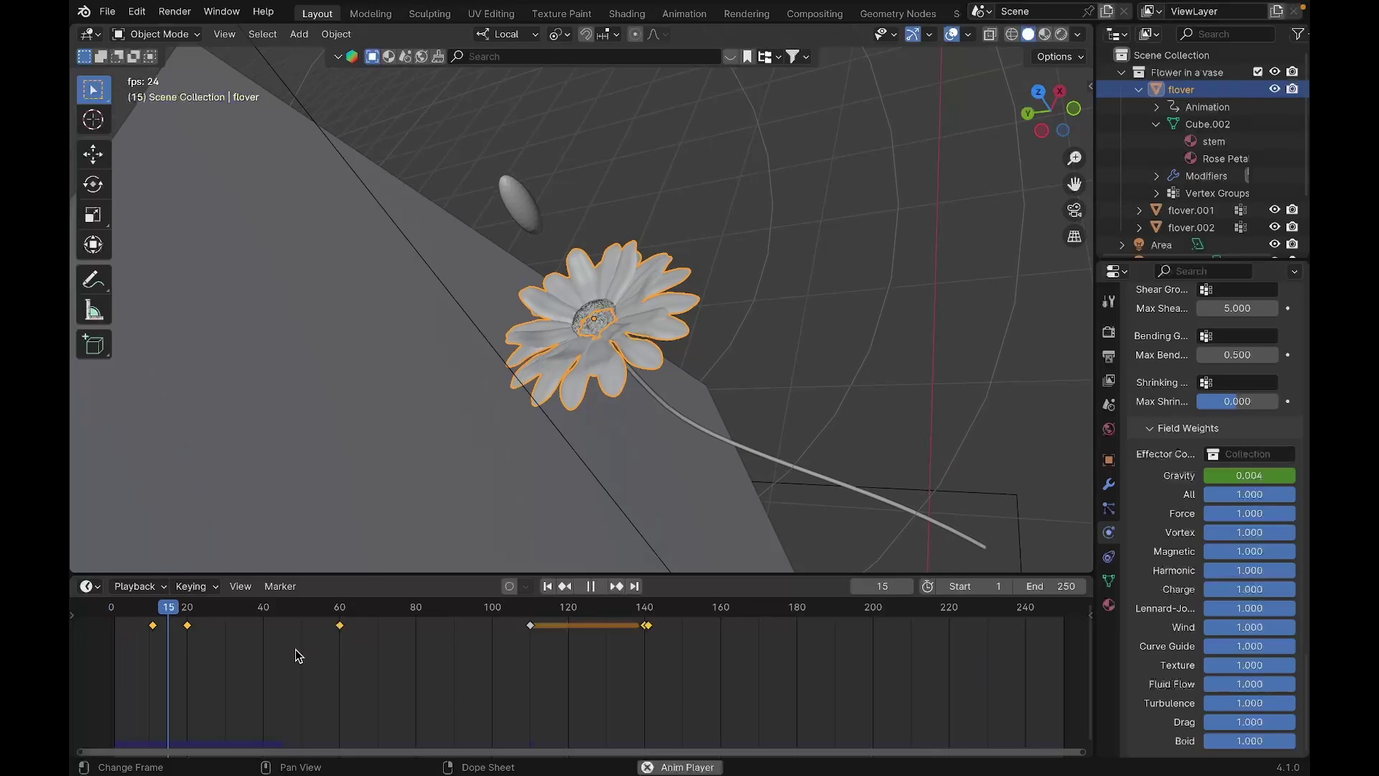
key("space")
left_click_drag(153, 627, 150, 611)
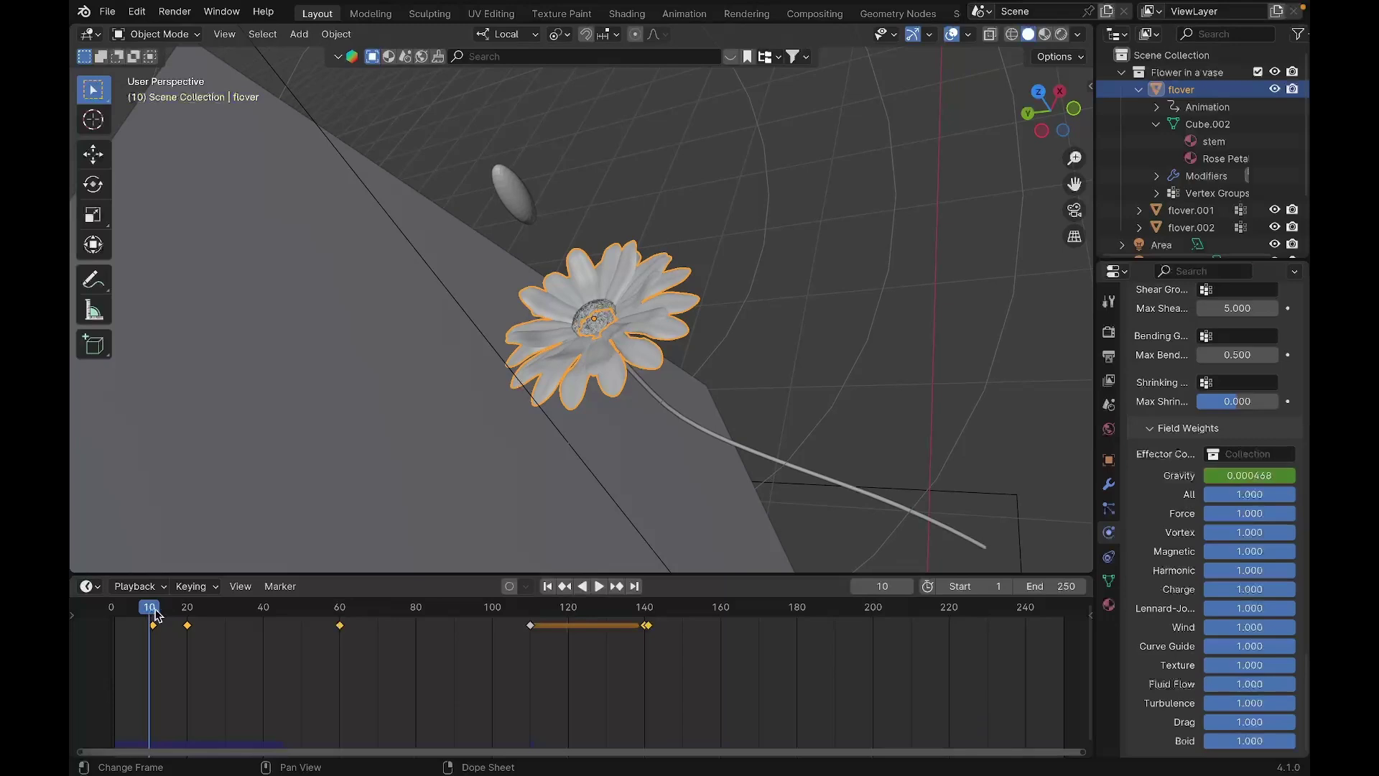
key("Right")
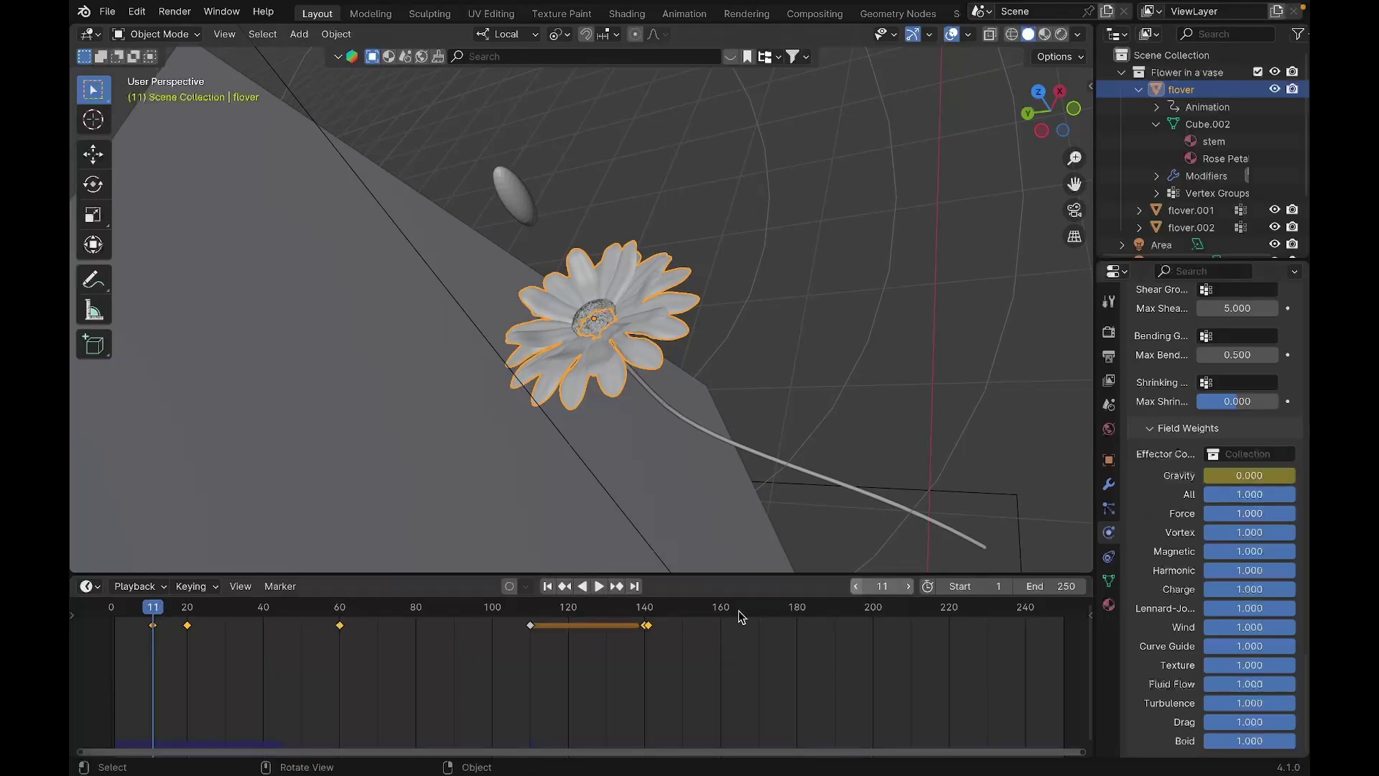
Inspect the petals' Gravity keyframes at frames 20, 60 and 110.
left_click(188, 616)
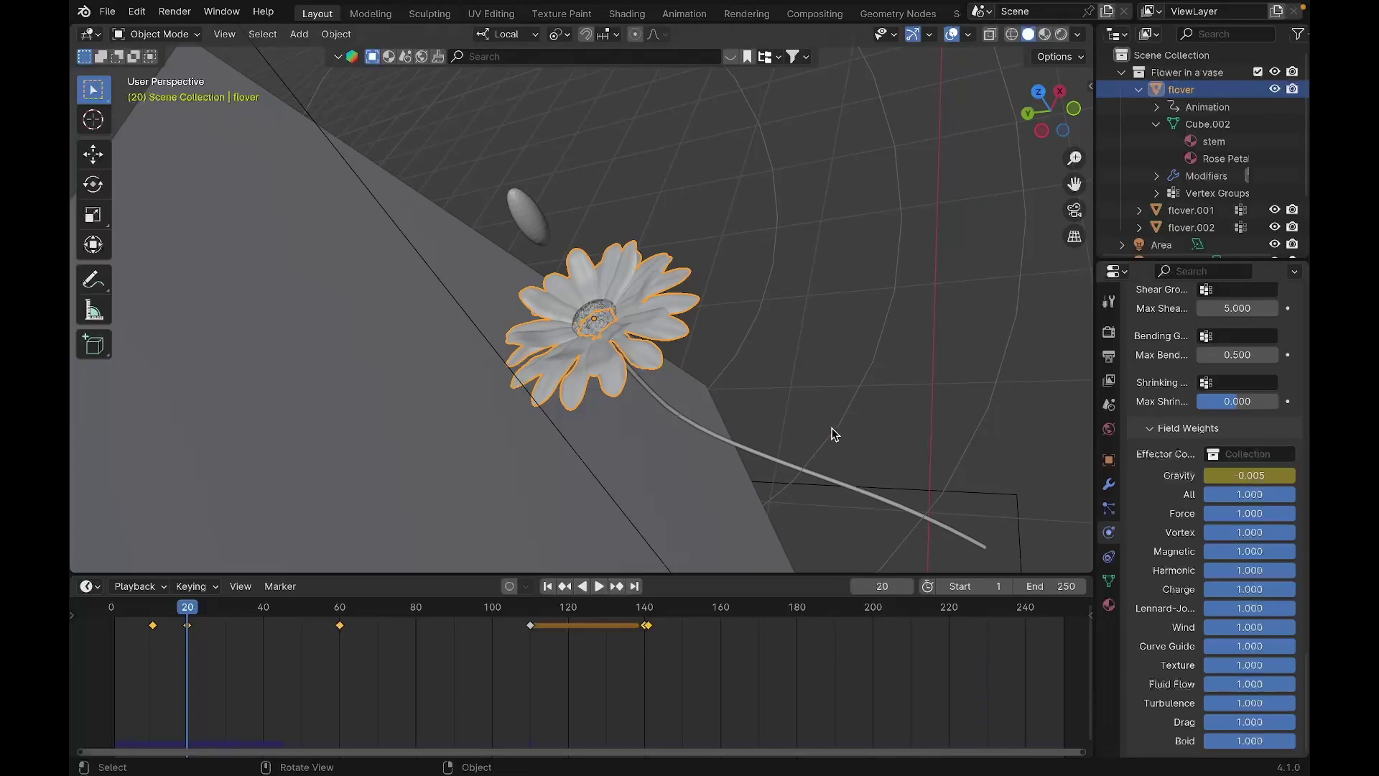
middle_click_drag(831, 430, 806, 408)
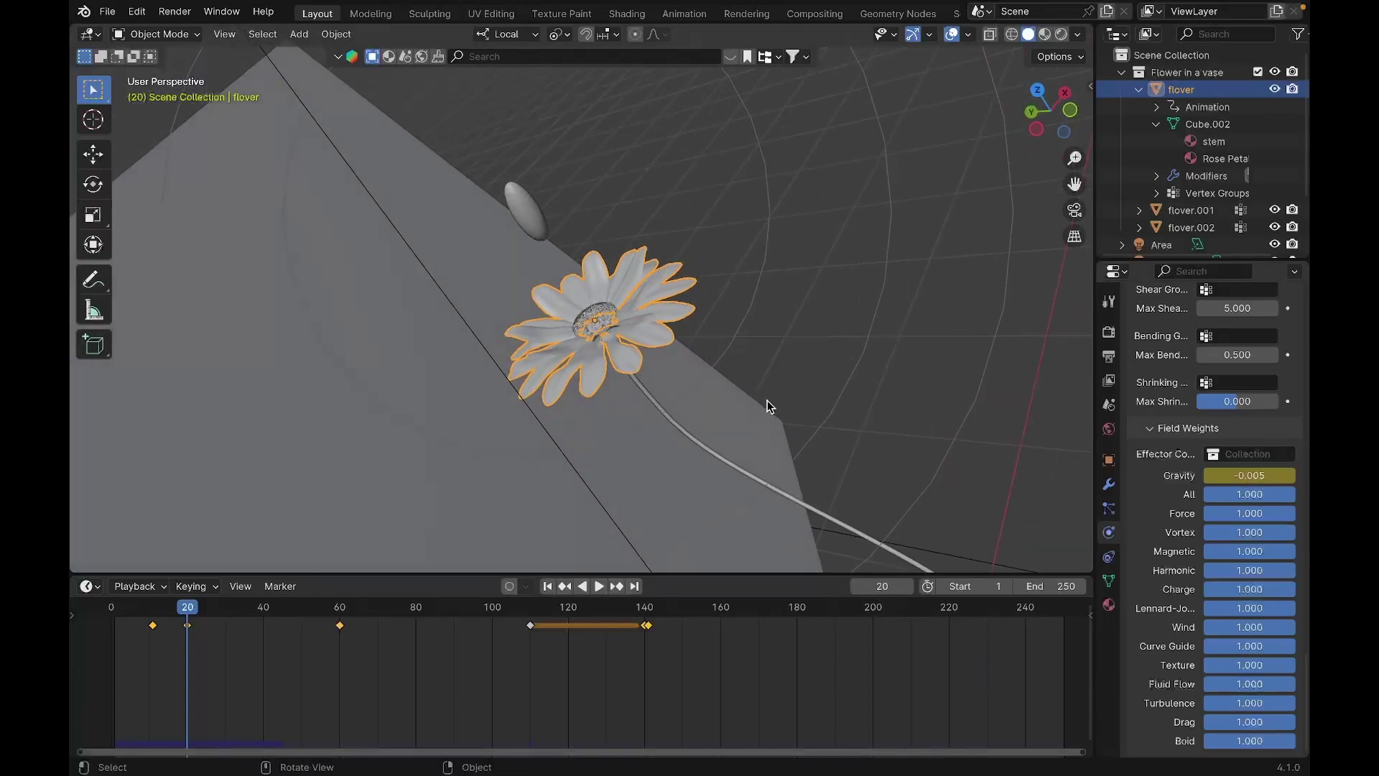
mouse_move(767, 399)
left_mouse_down()
mouse_move(705, 313)
mouse_move(840, 343)
mouse_move(718, 390)
mouse_move(703, 313)
mouse_move(743, 345)
mouse_move(702, 307)
mouse_move(744, 275)
mouse_move(805, 288)
mouse_move(894, 363)
mouse_move(726, 255)
mouse_move(769, 262)
mouse_move(715, 264)
mouse_move(789, 280)
mouse_move(877, 351)
left_mouse_up()
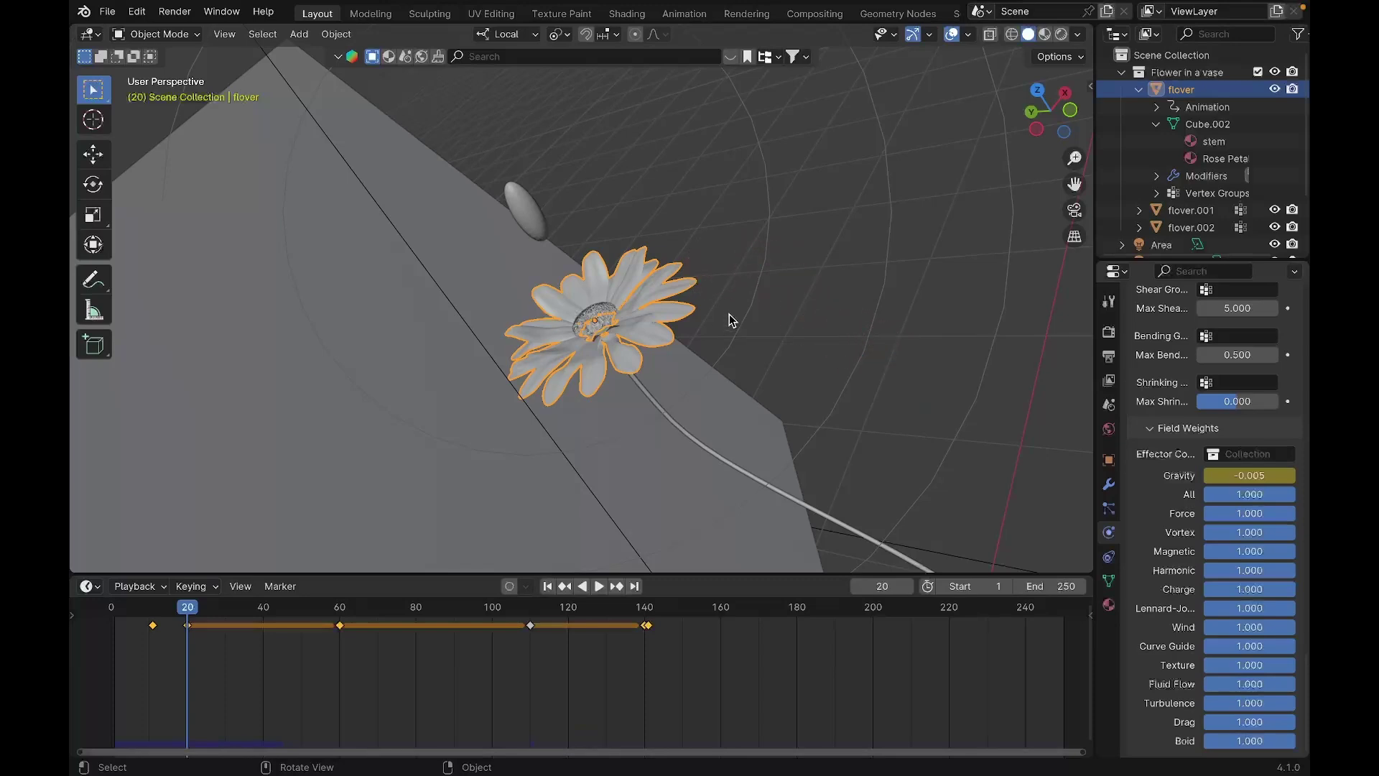
mouse_move(729, 313)
left_mouse_down()
mouse_move(816, 272)
mouse_move(708, 321)
left_mouse_up()
left_click(340, 608)
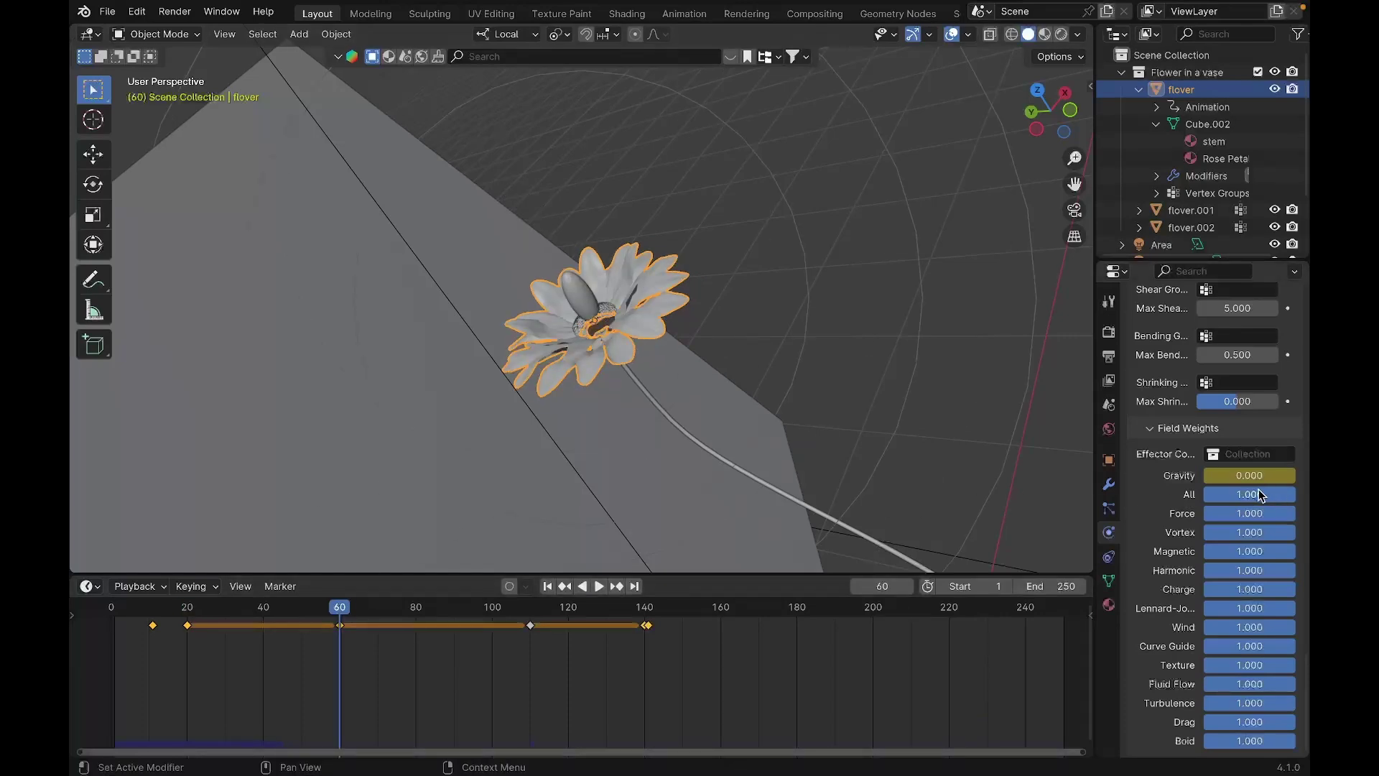
left_click(527, 610)
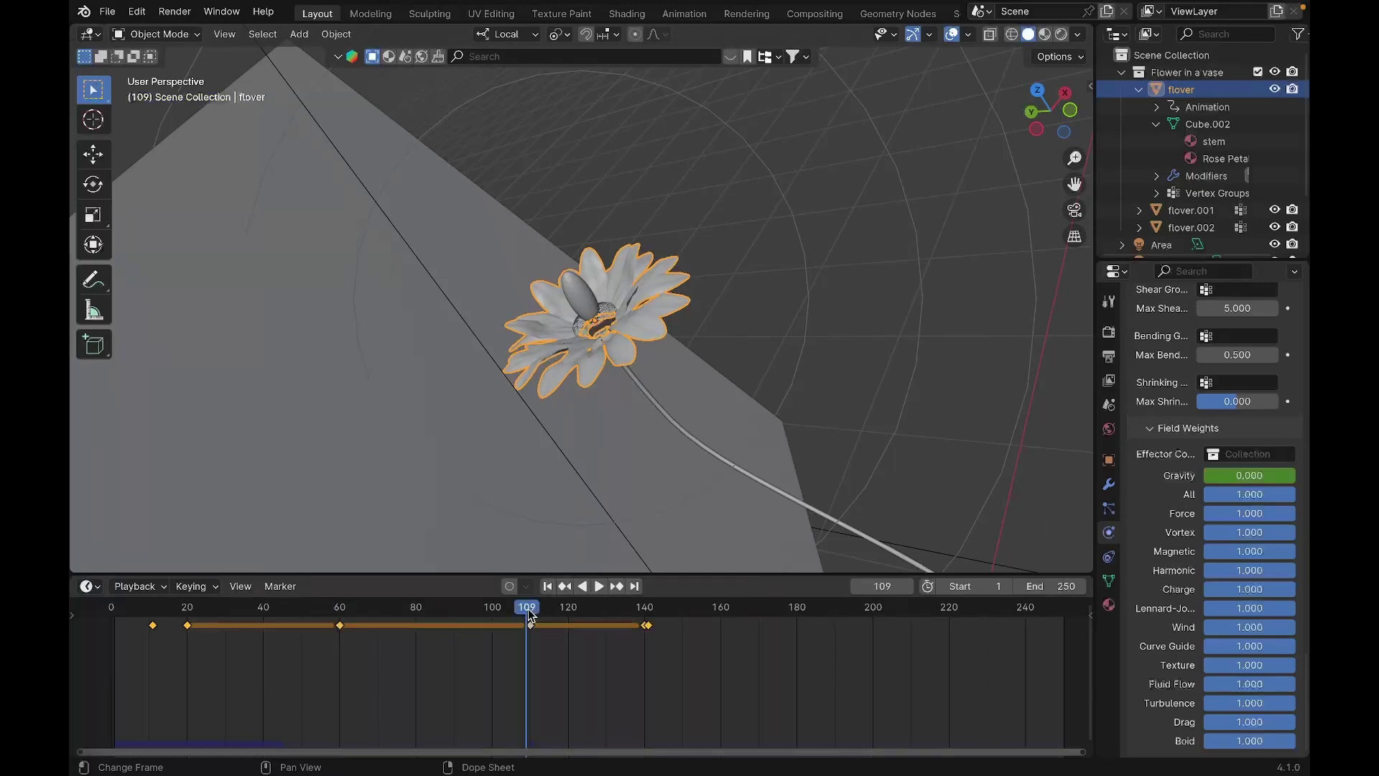
left_click(529, 609)
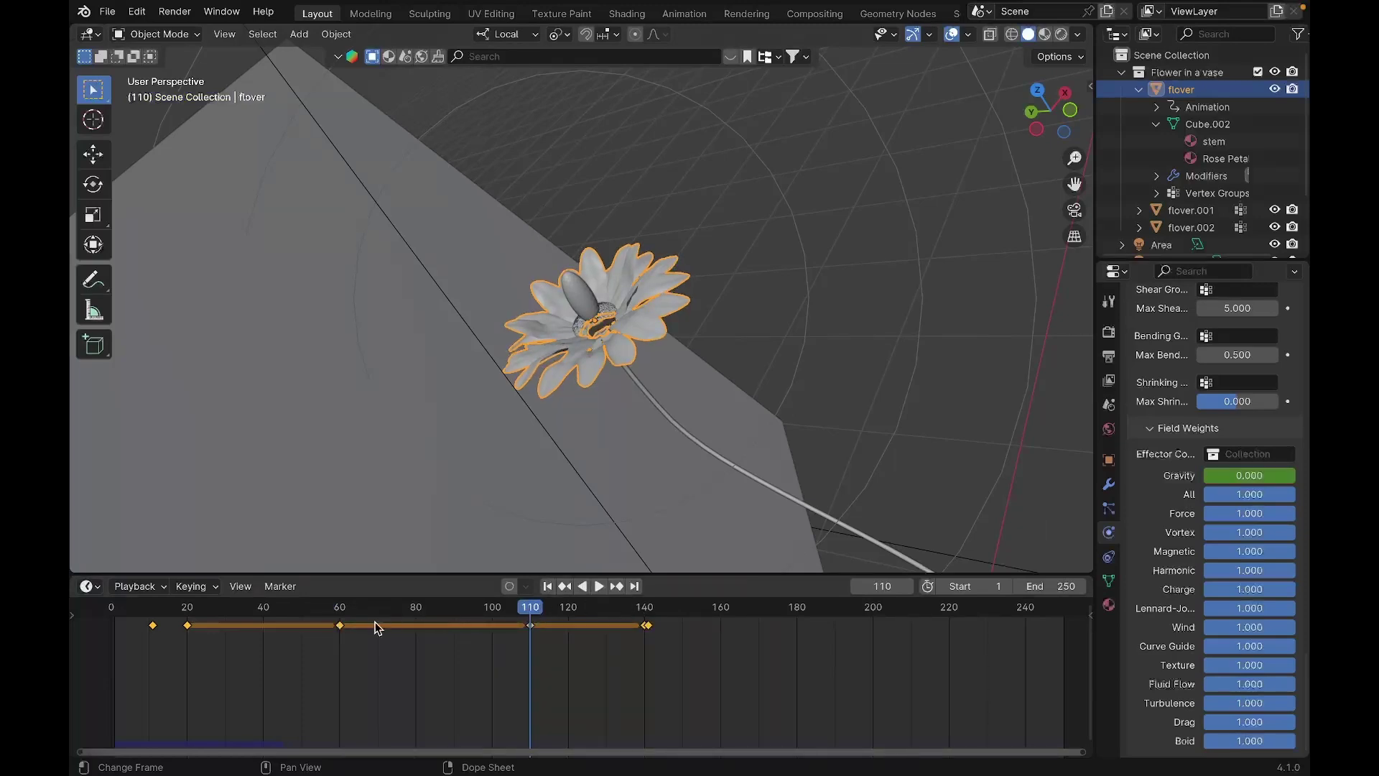
Select the keyframes at frames 60 and 110, and check the petals' Gravity at frames 140 and 141.
left_click_drag(329, 619, 554, 638)
left_click(644, 609)
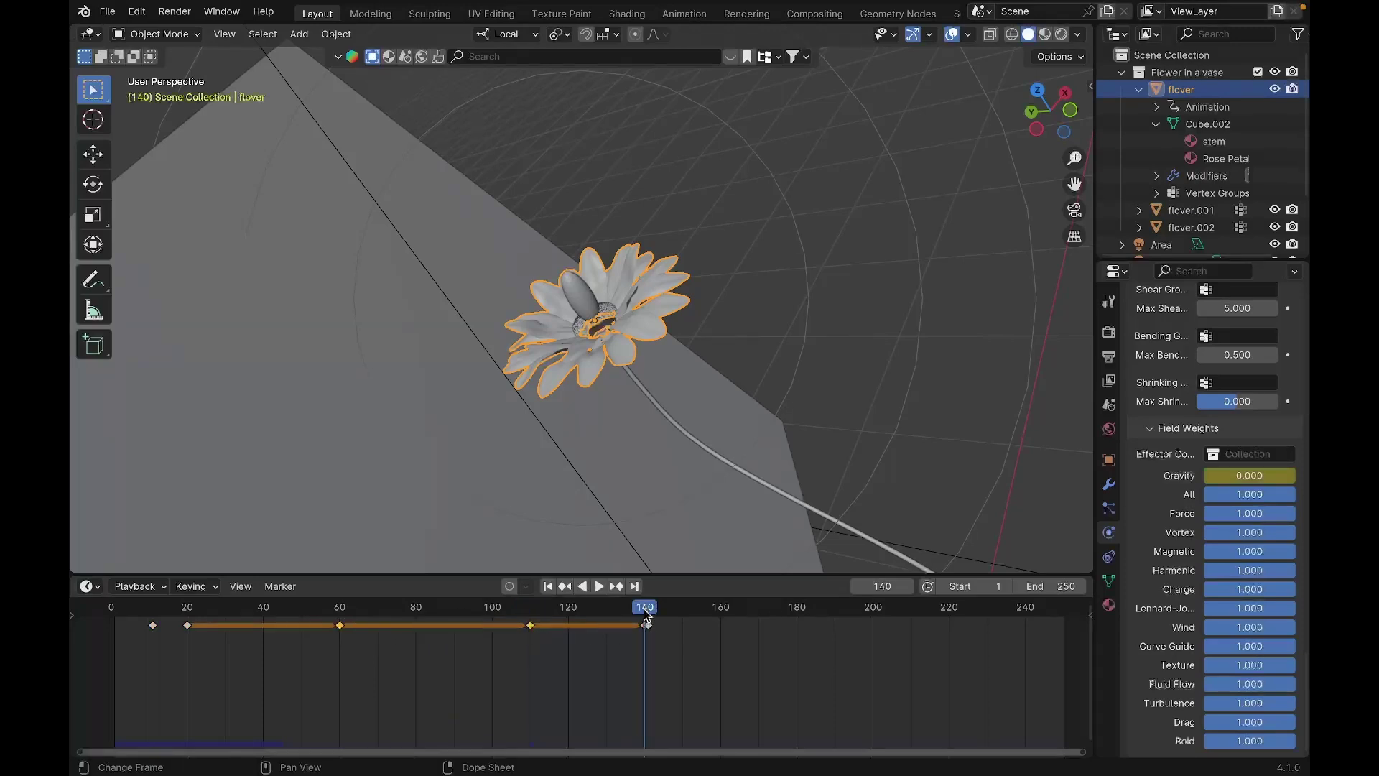
key("space")
key("Escape")
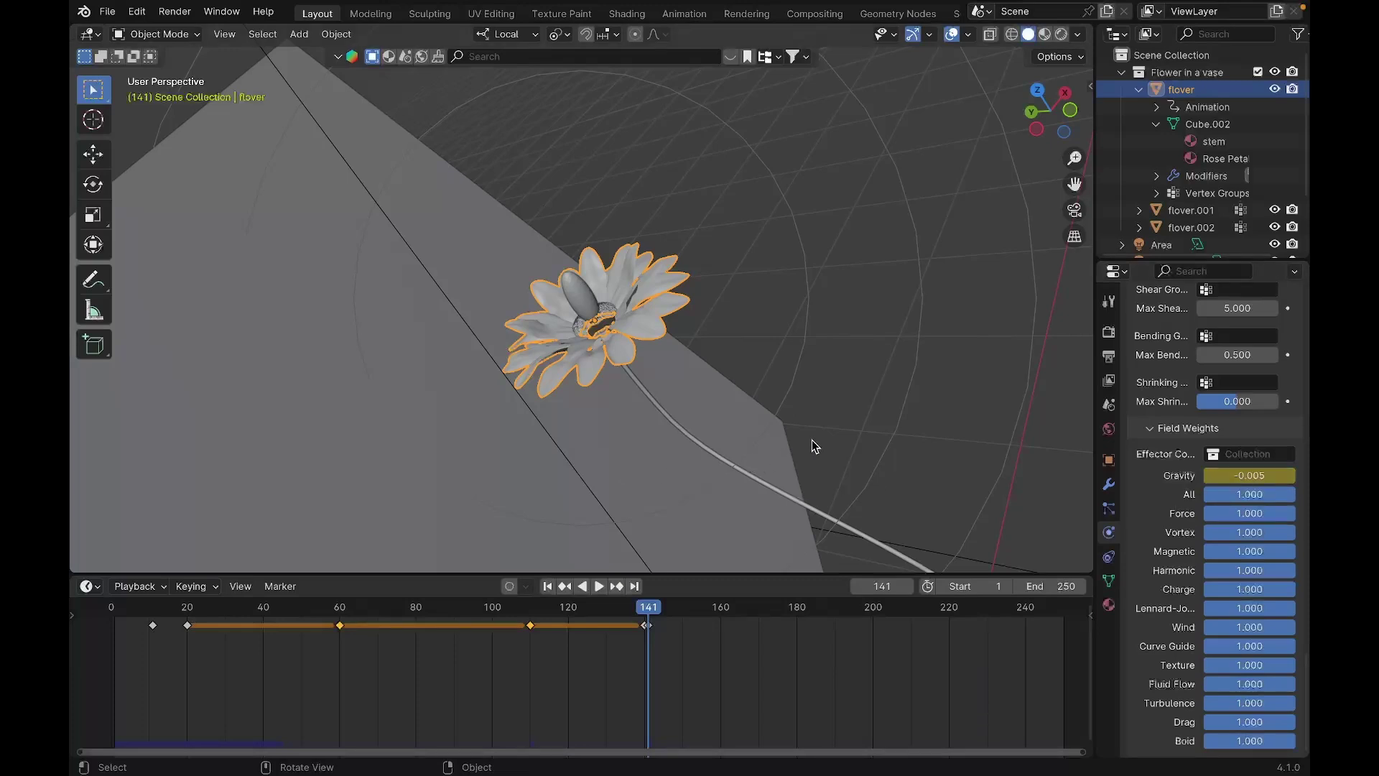
left_click_drag(769, 363, 800, 403)
right_click_drag(800, 403, 781, 406)
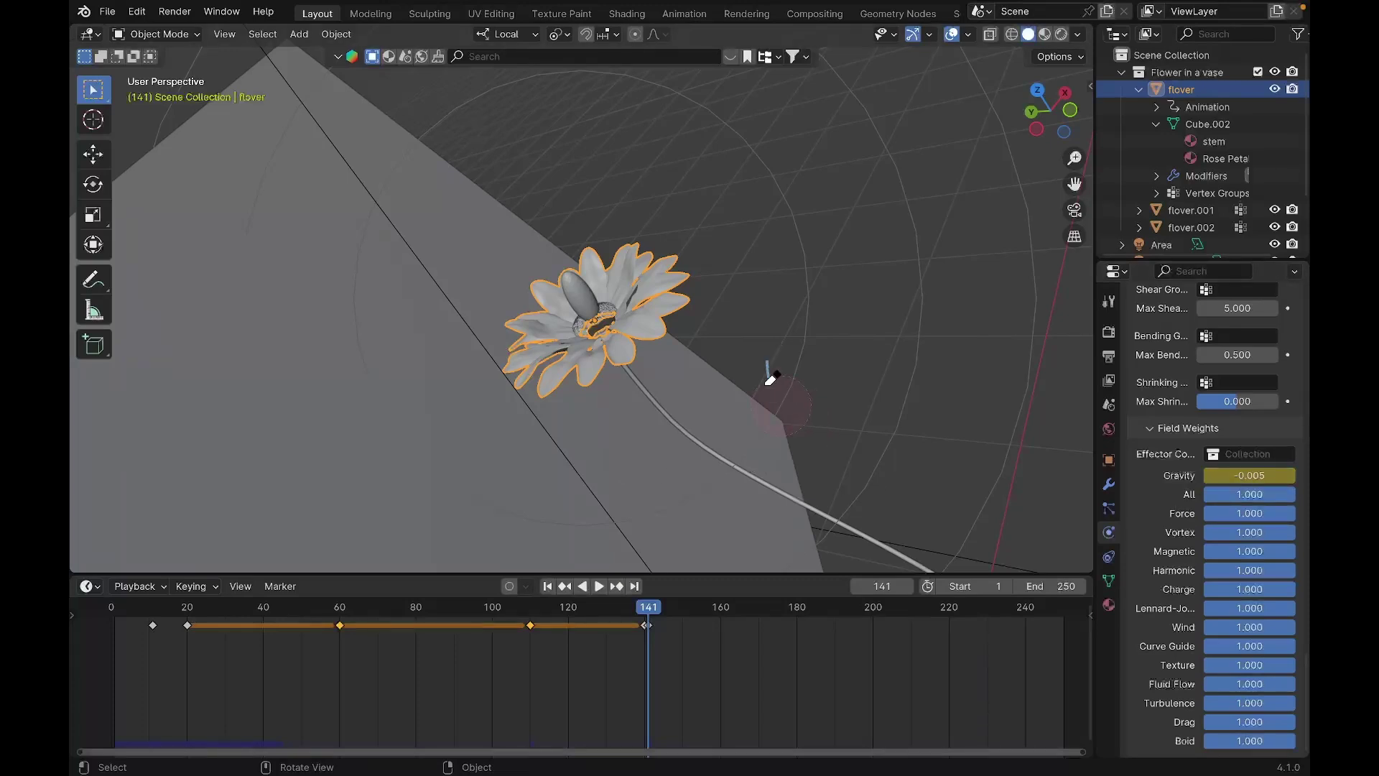
Play the animation from the start, stop it, and go to frame 207 to view the petals.
left_click(113, 607)
key("space")
left_click(739, 386)
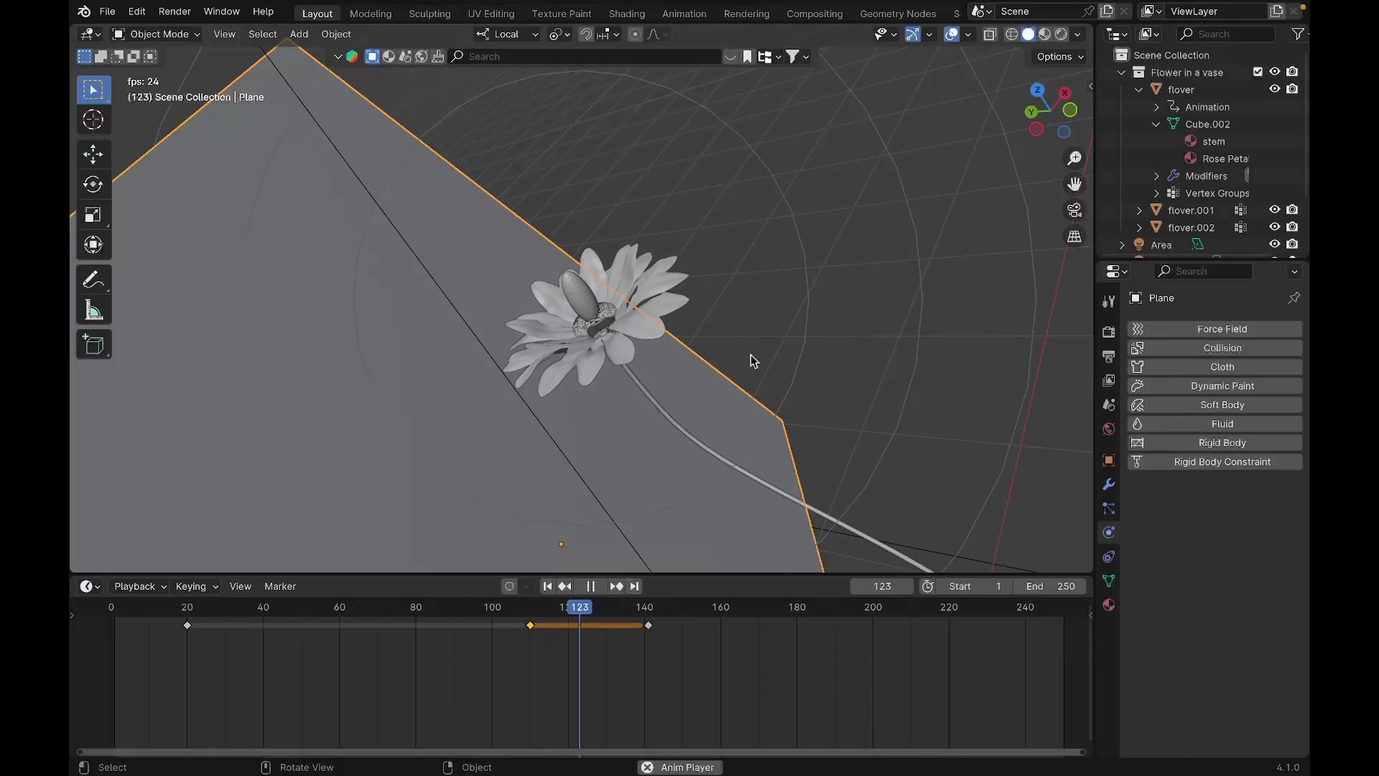
key("space")
left_click(900, 607)
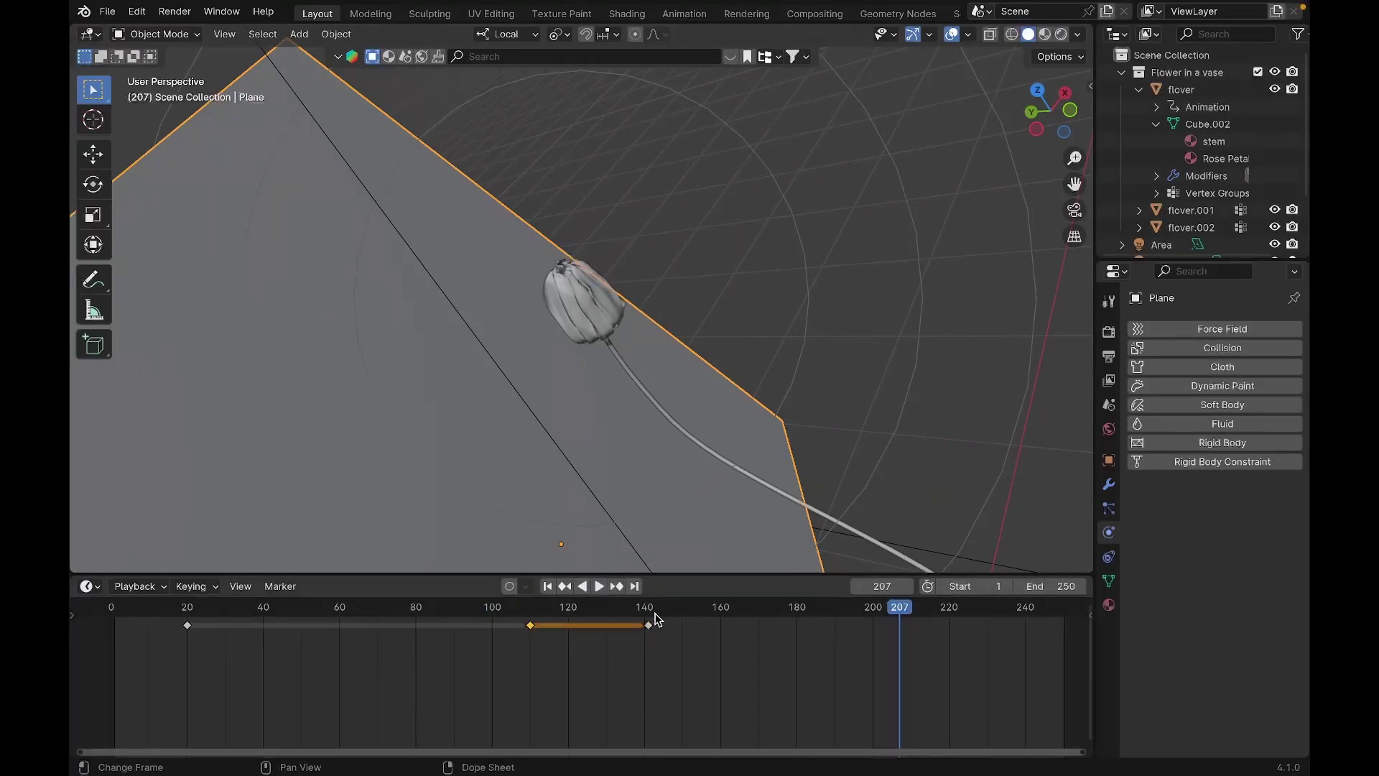
Play the animation forward from frame 109, stop it, and play it backward to frame 52.
left_click(527, 609)
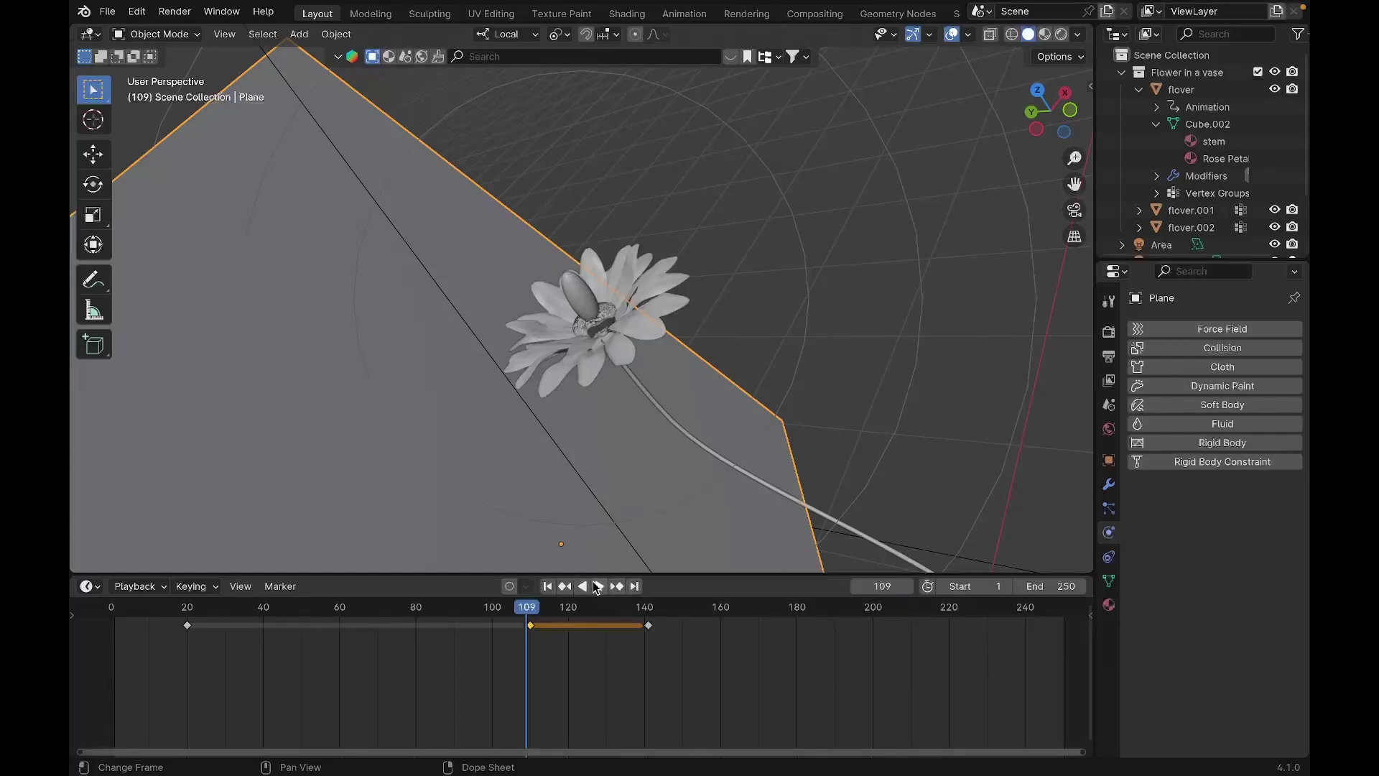
left_click(598, 587)
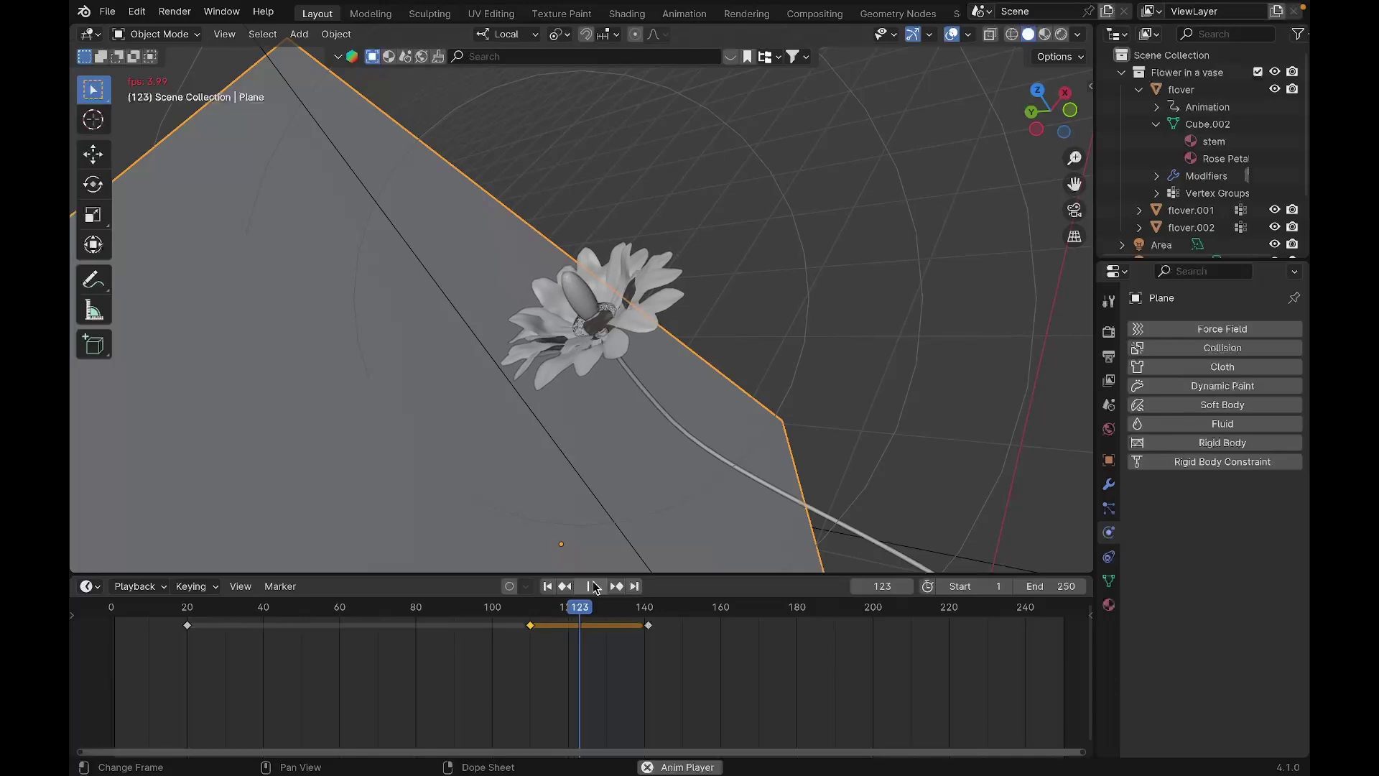
left_click(593, 587)
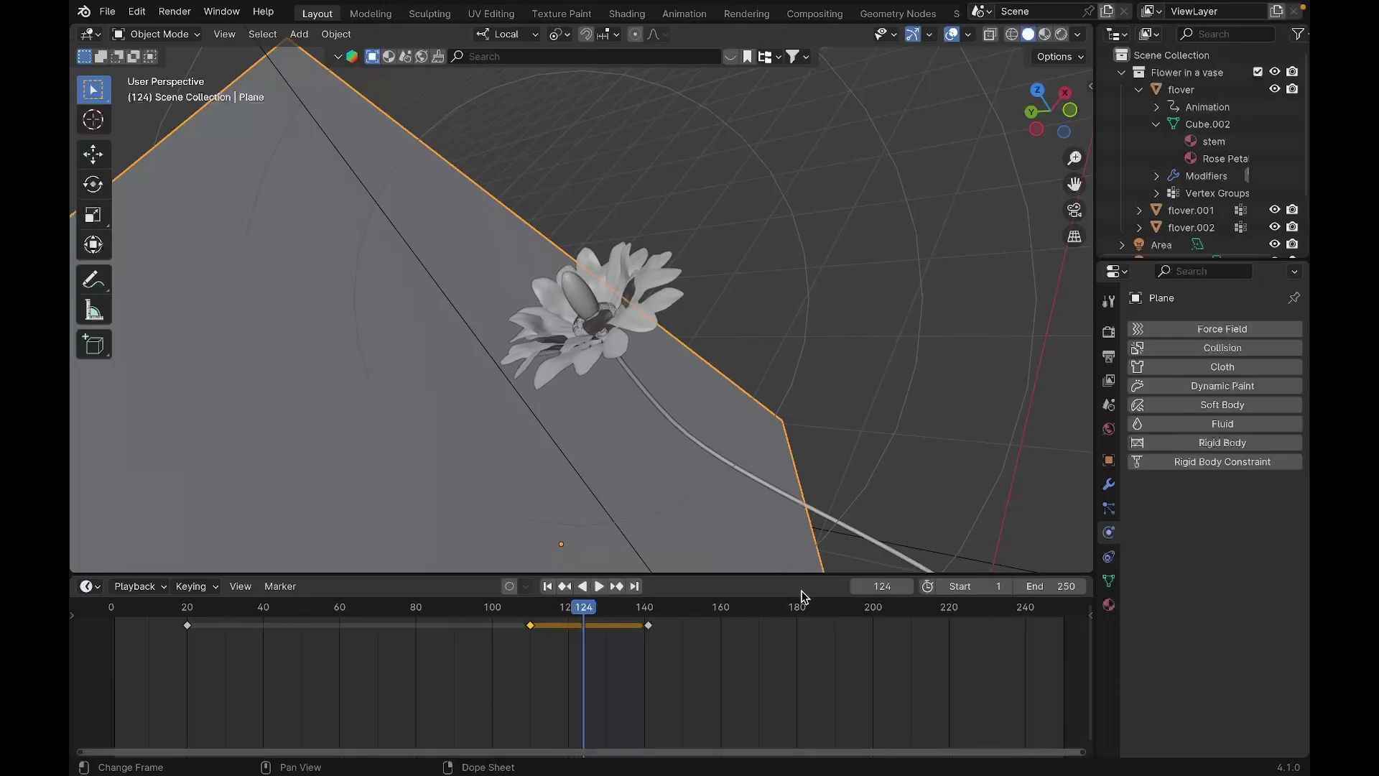
left_click(582, 586)
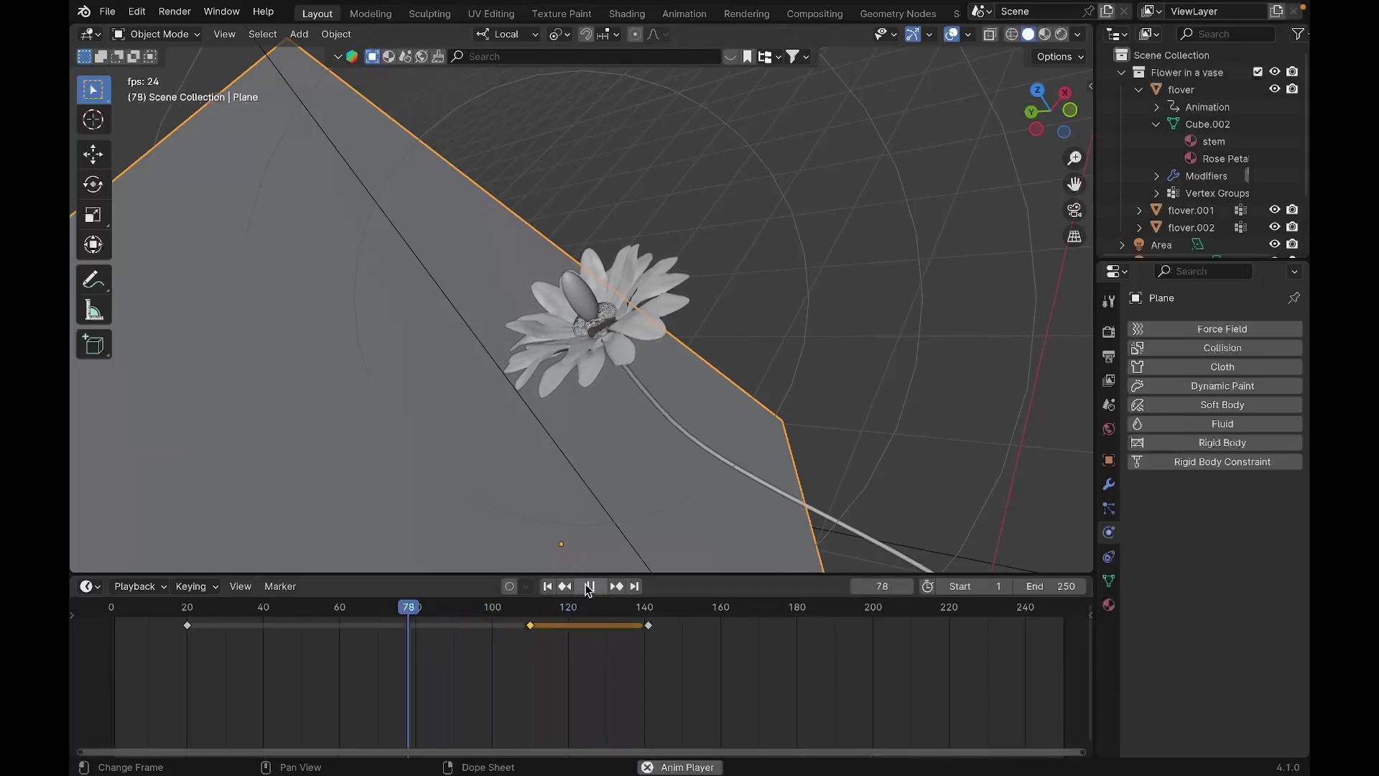
left_click(591, 590)
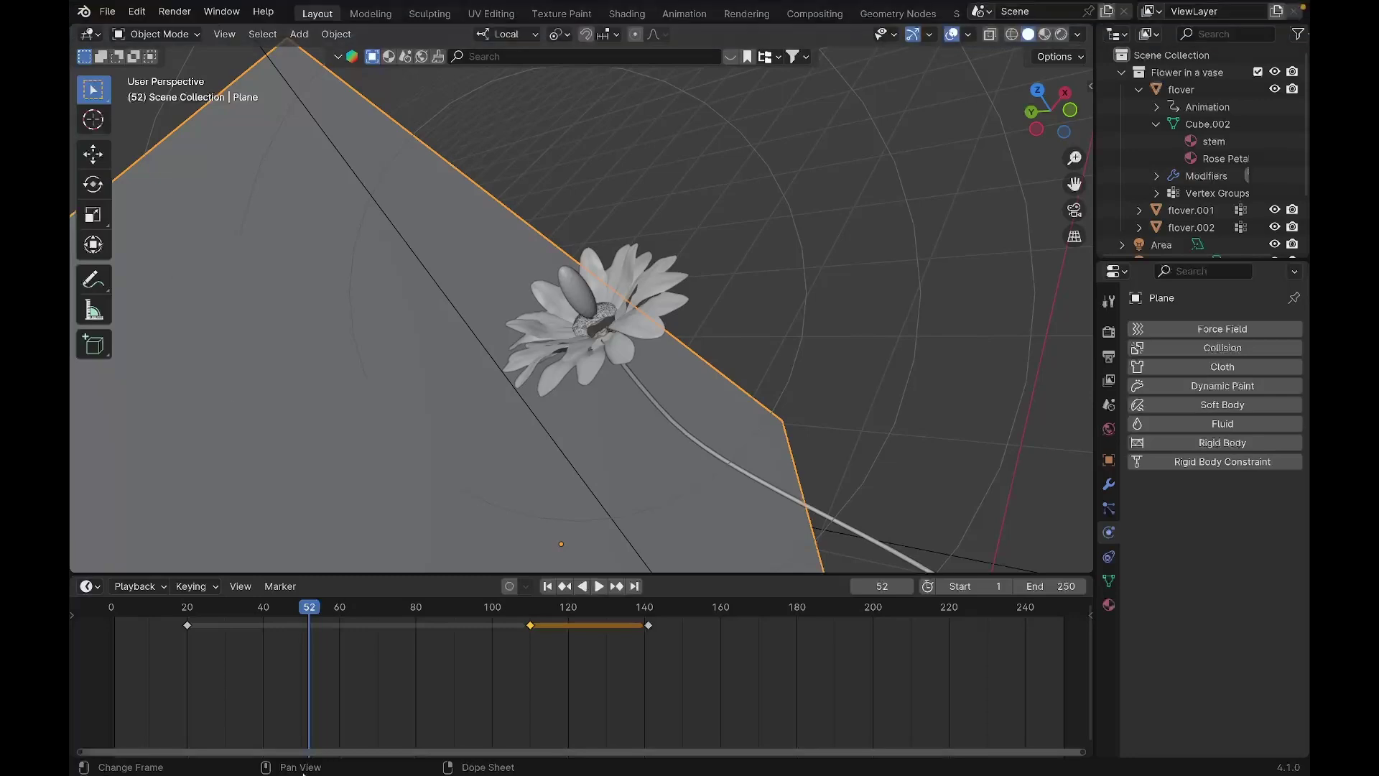
Switch to DaVinci Resolve and open the flower project on its Edit page.
mouse_move(496, 772)
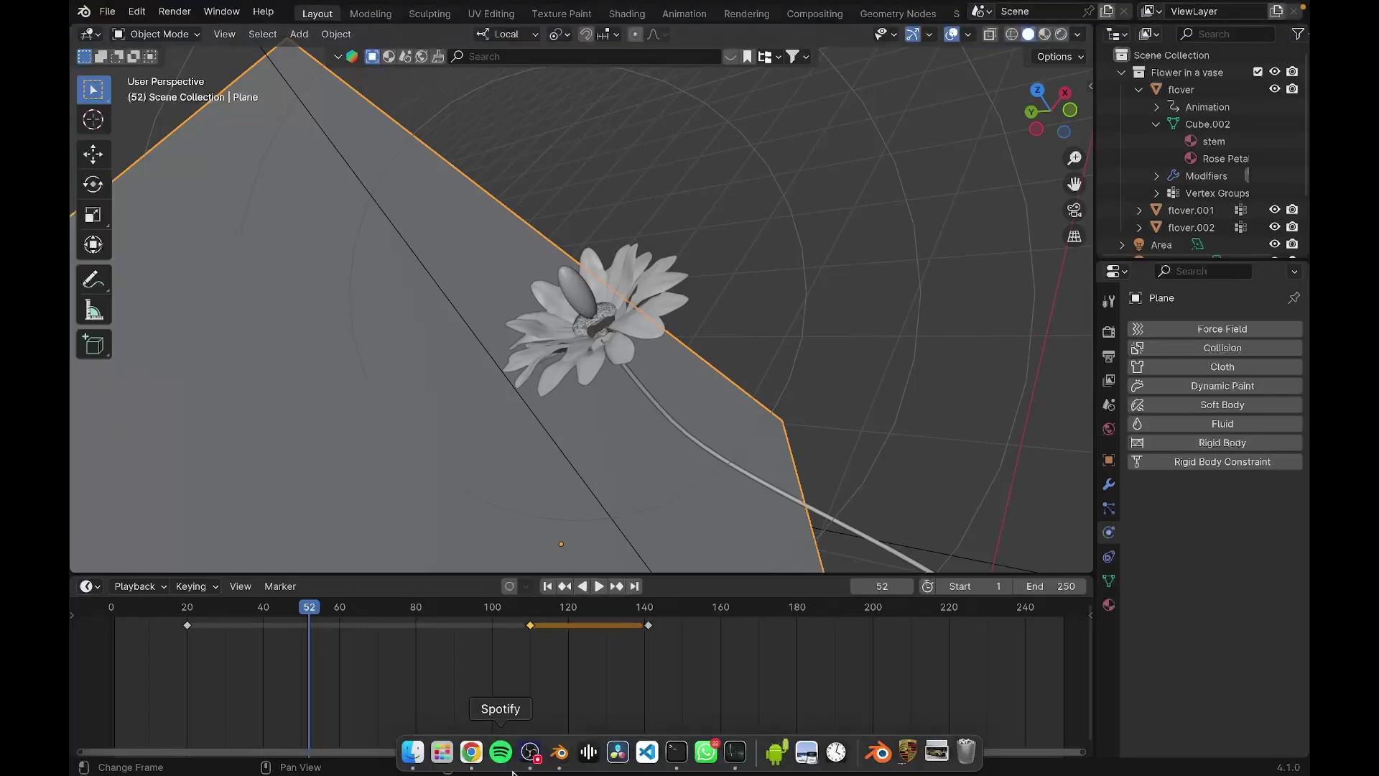
left_click(616, 753)
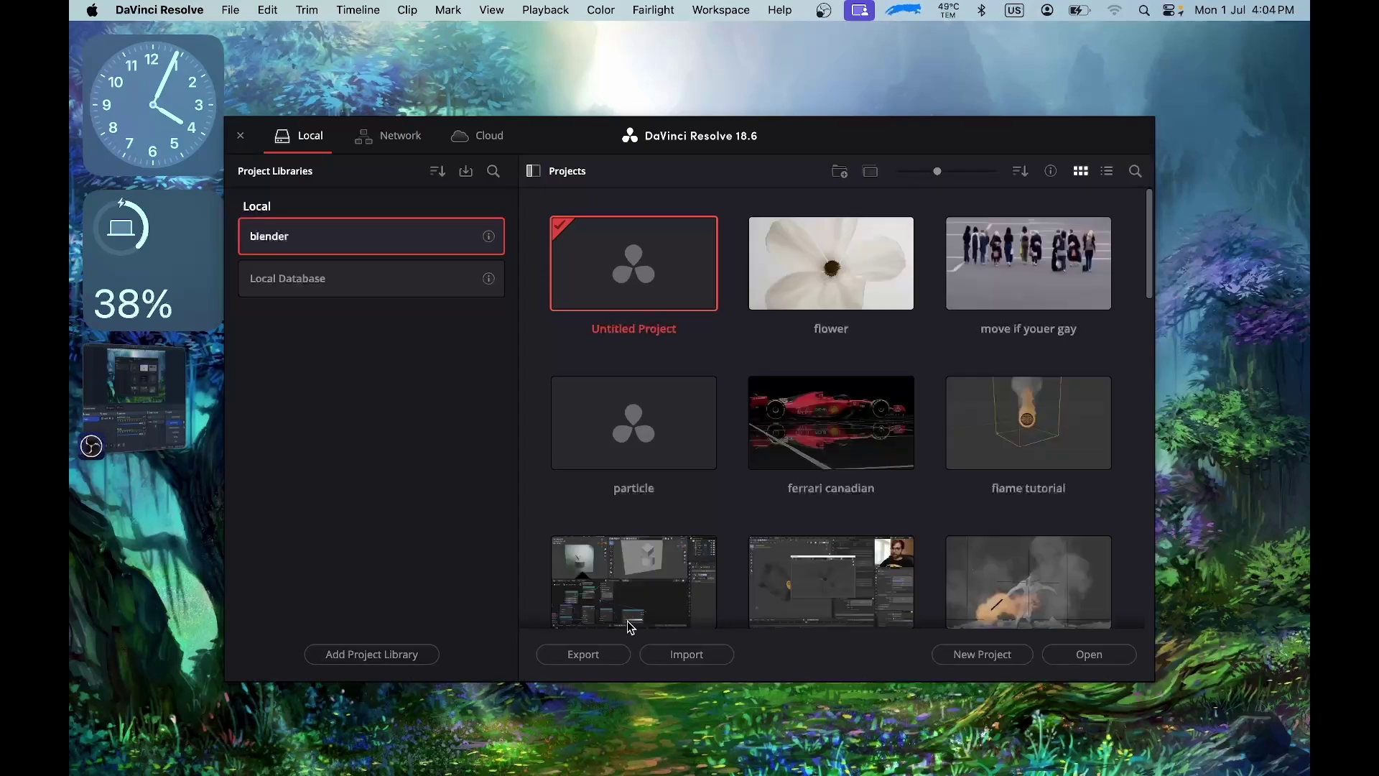
left_click(816, 277)
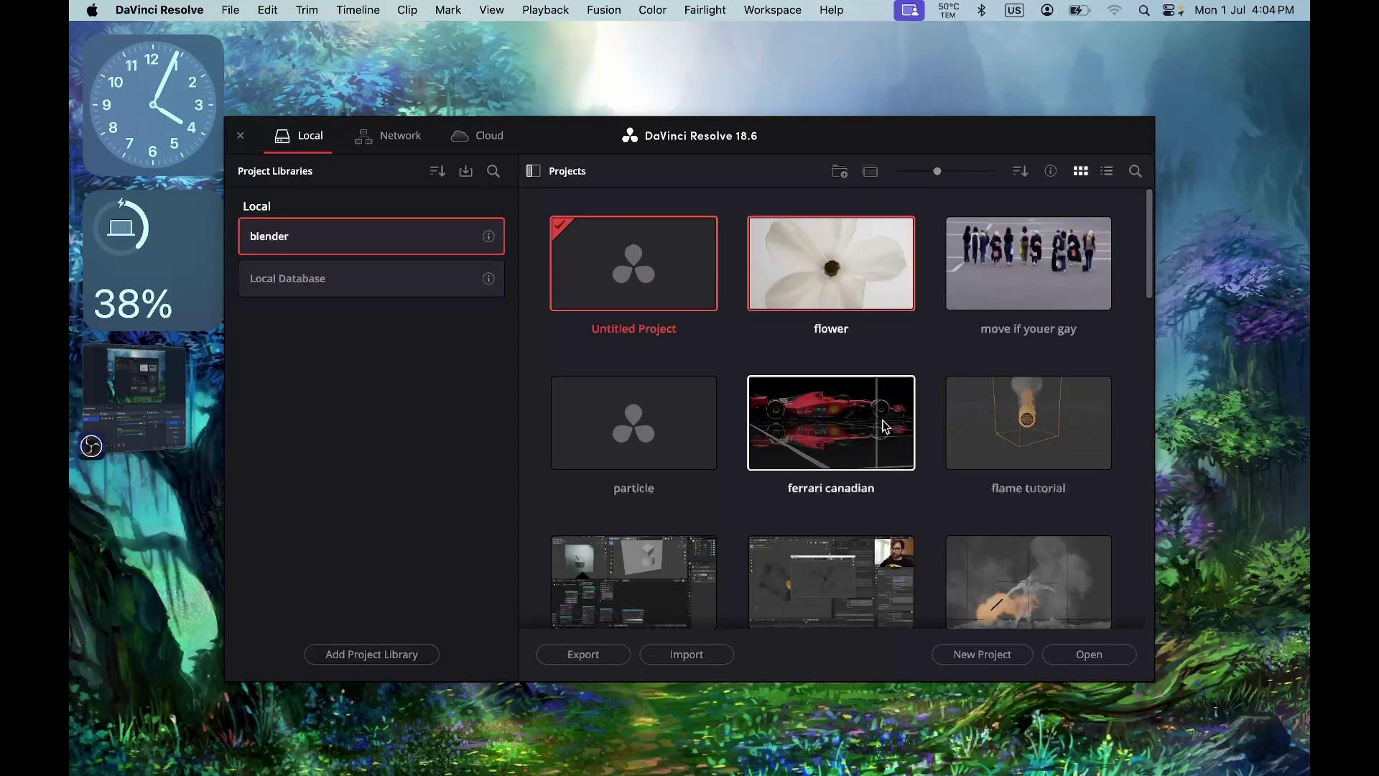
left_click(1087, 652)
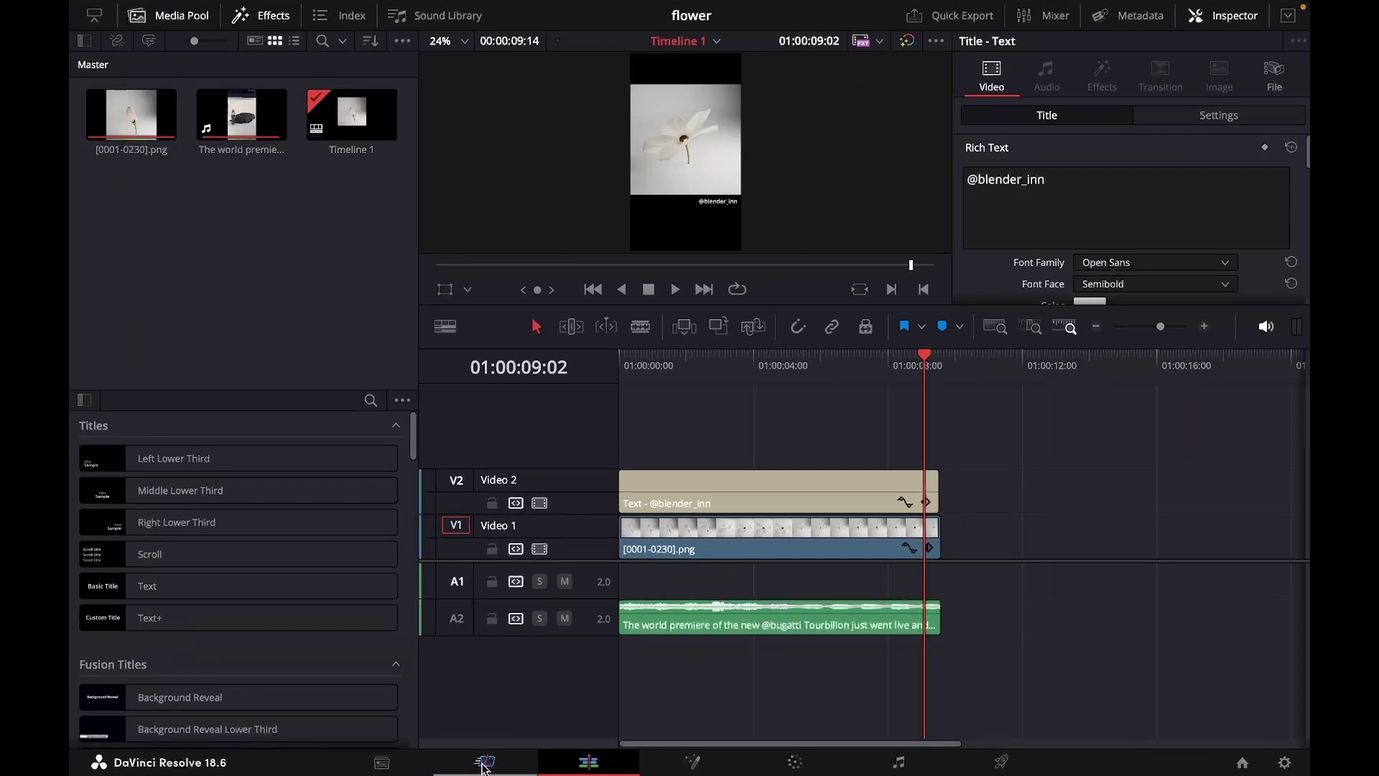
left_click(483, 762)
left_click(587, 762)
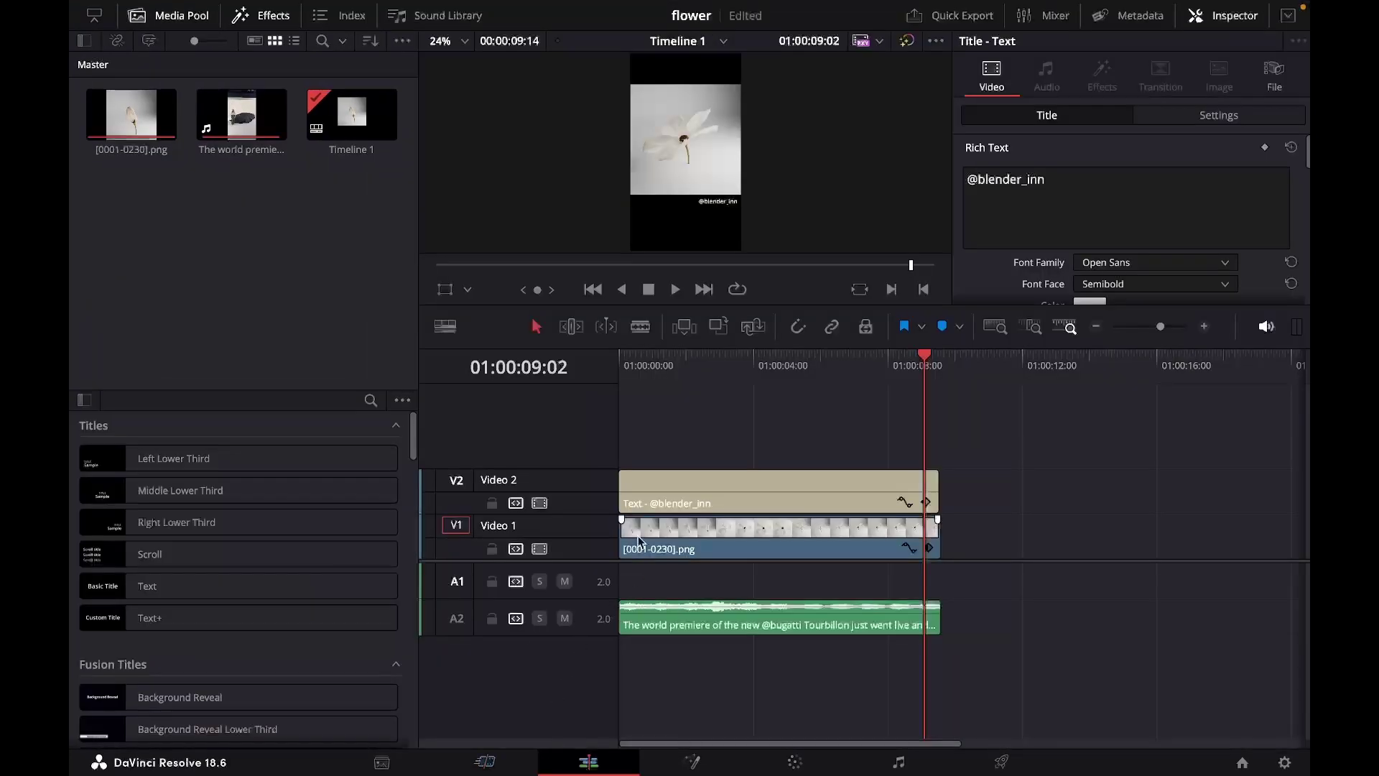
Delete the audio clip from track A2, and play the timeline from its start to preview the flower animation.
left_click(710, 627)
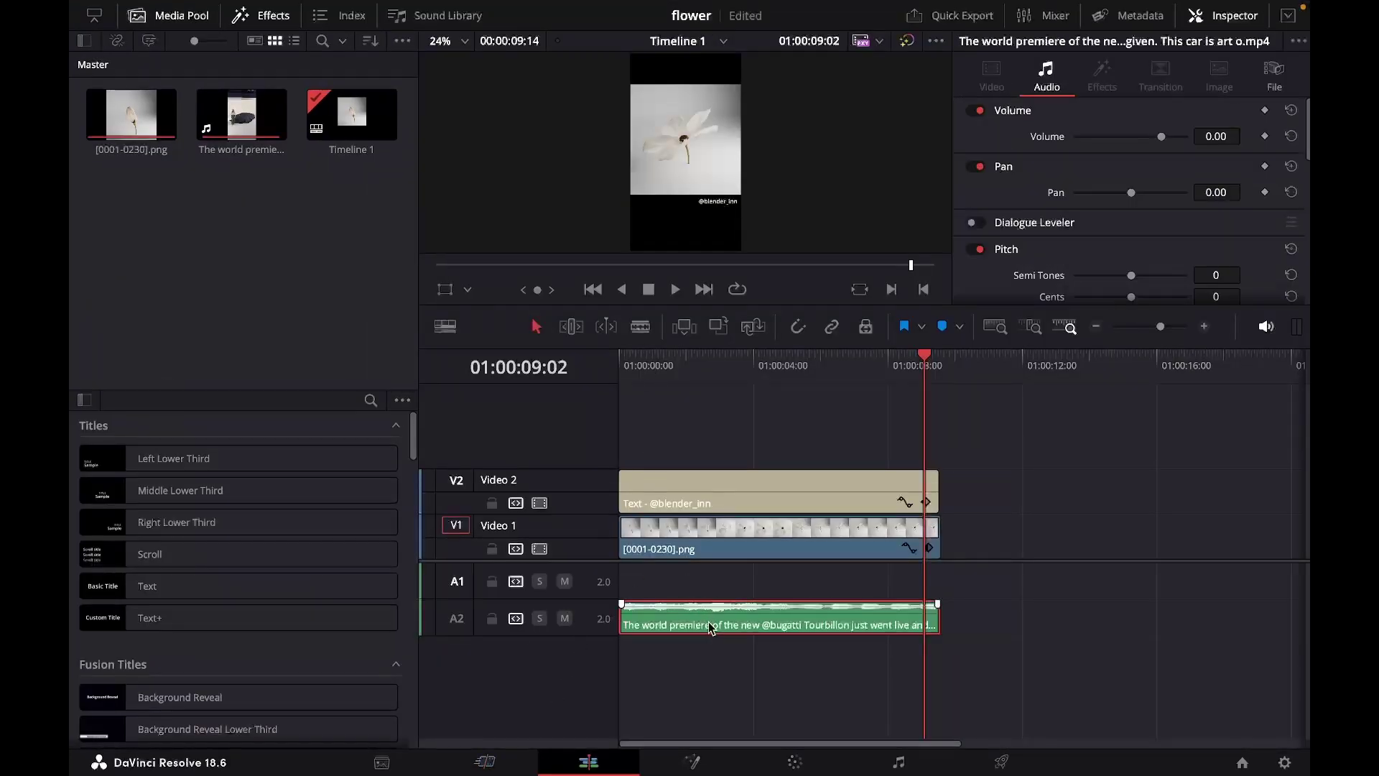
key("Delete")
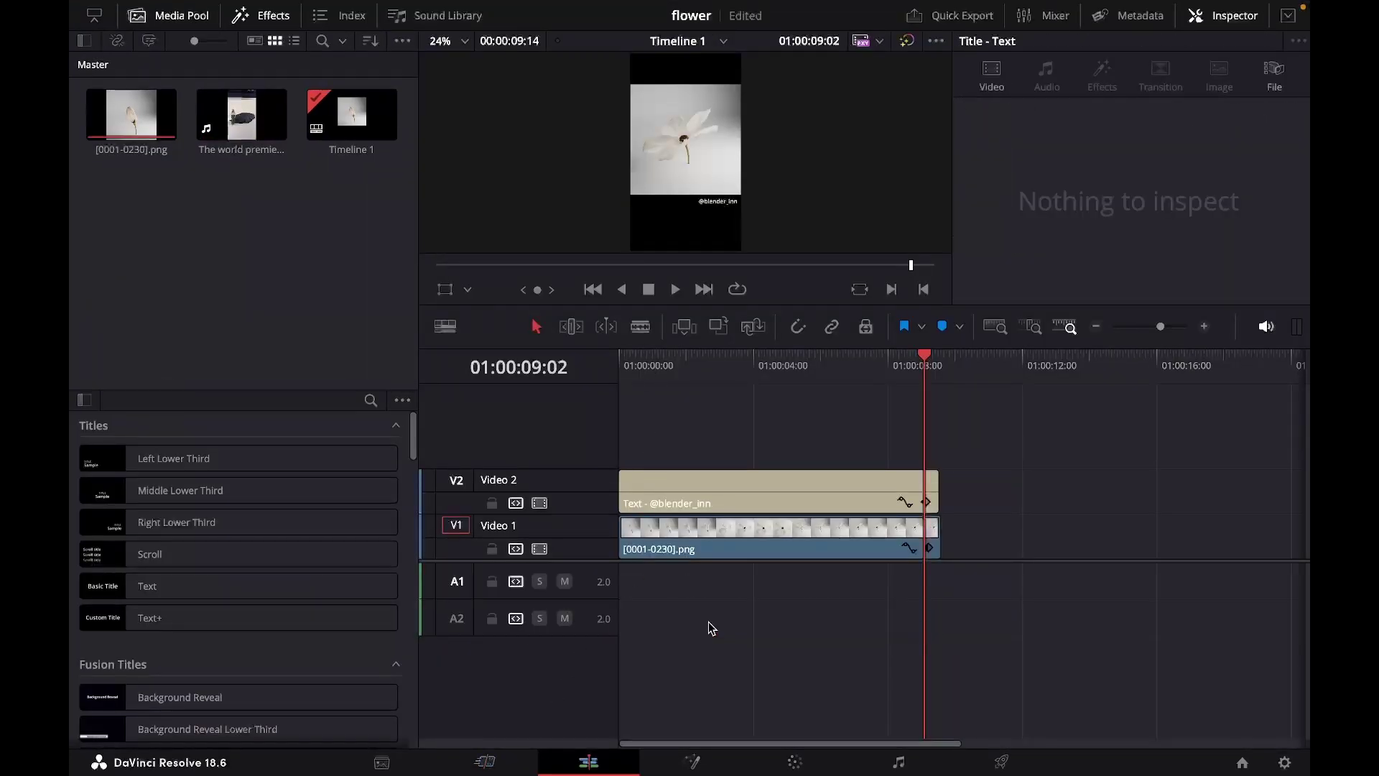
left_click(622, 364)
key("space")
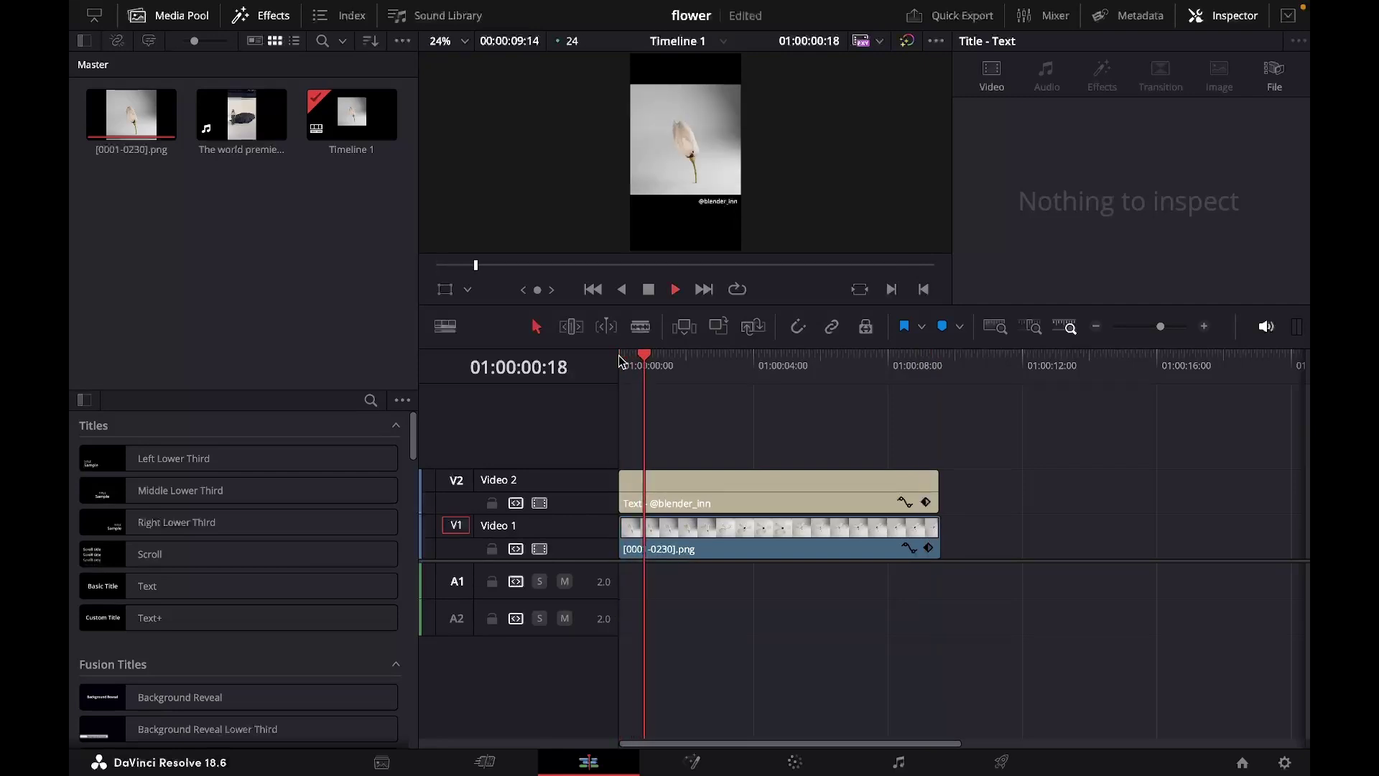
scroll(658, 173, "up", 2)
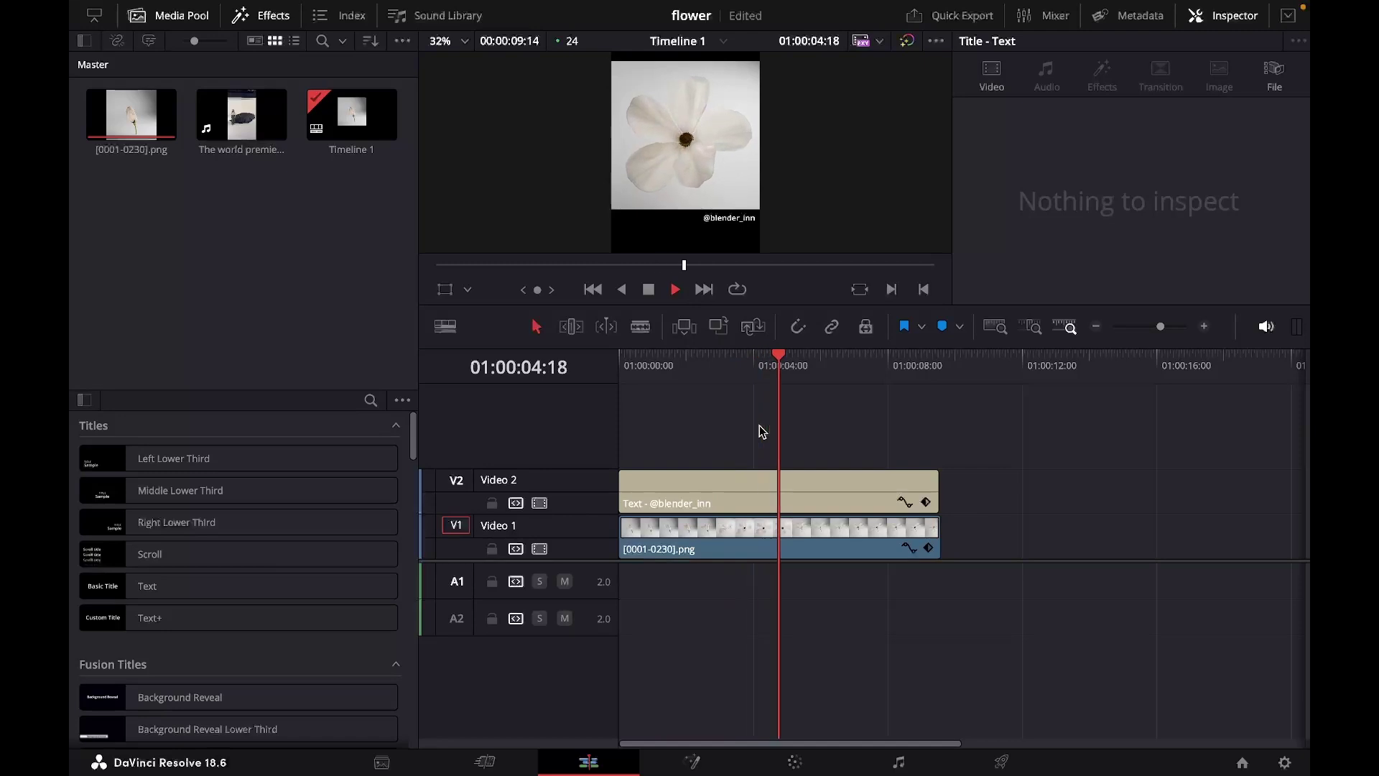
key("space")
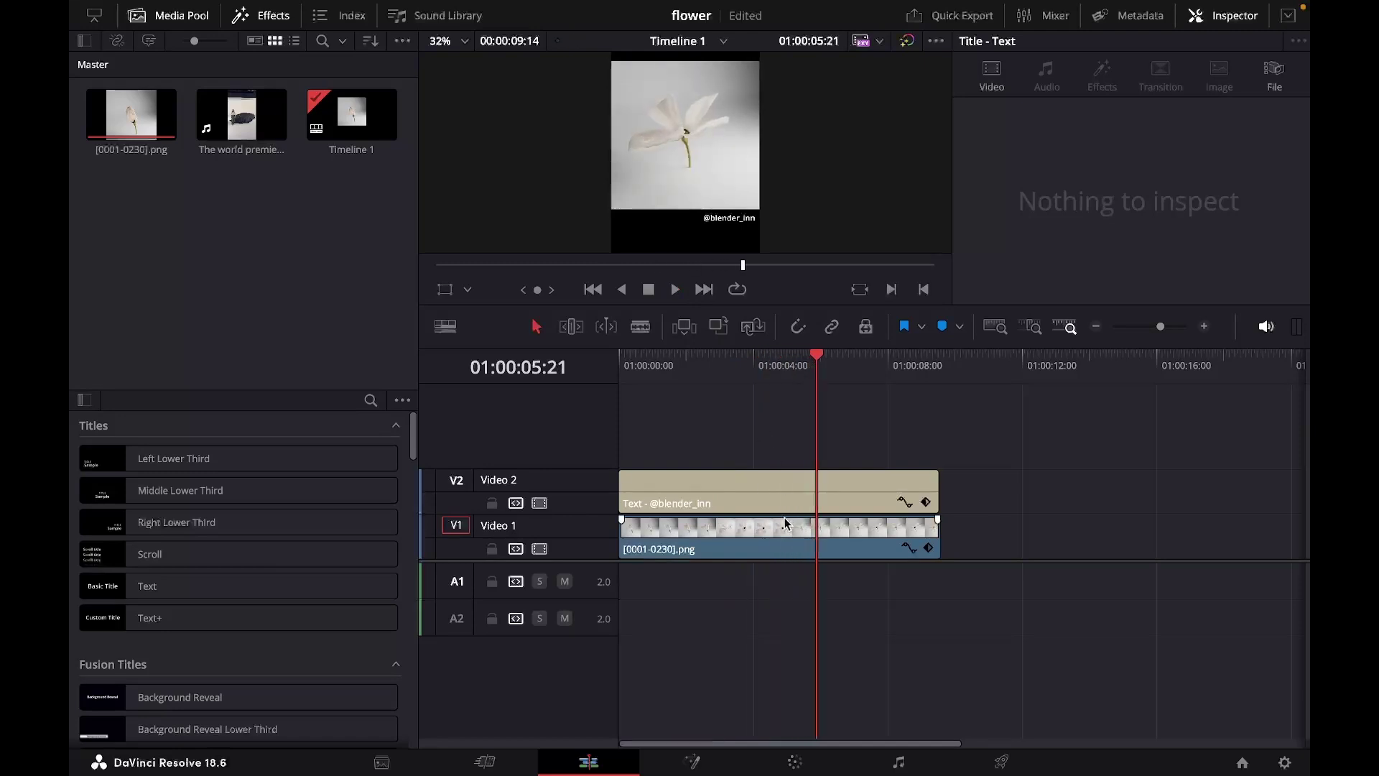
Reverse the speed of the [0001-0230].png clip, and play the timeline from its start.
left_click(730, 536)
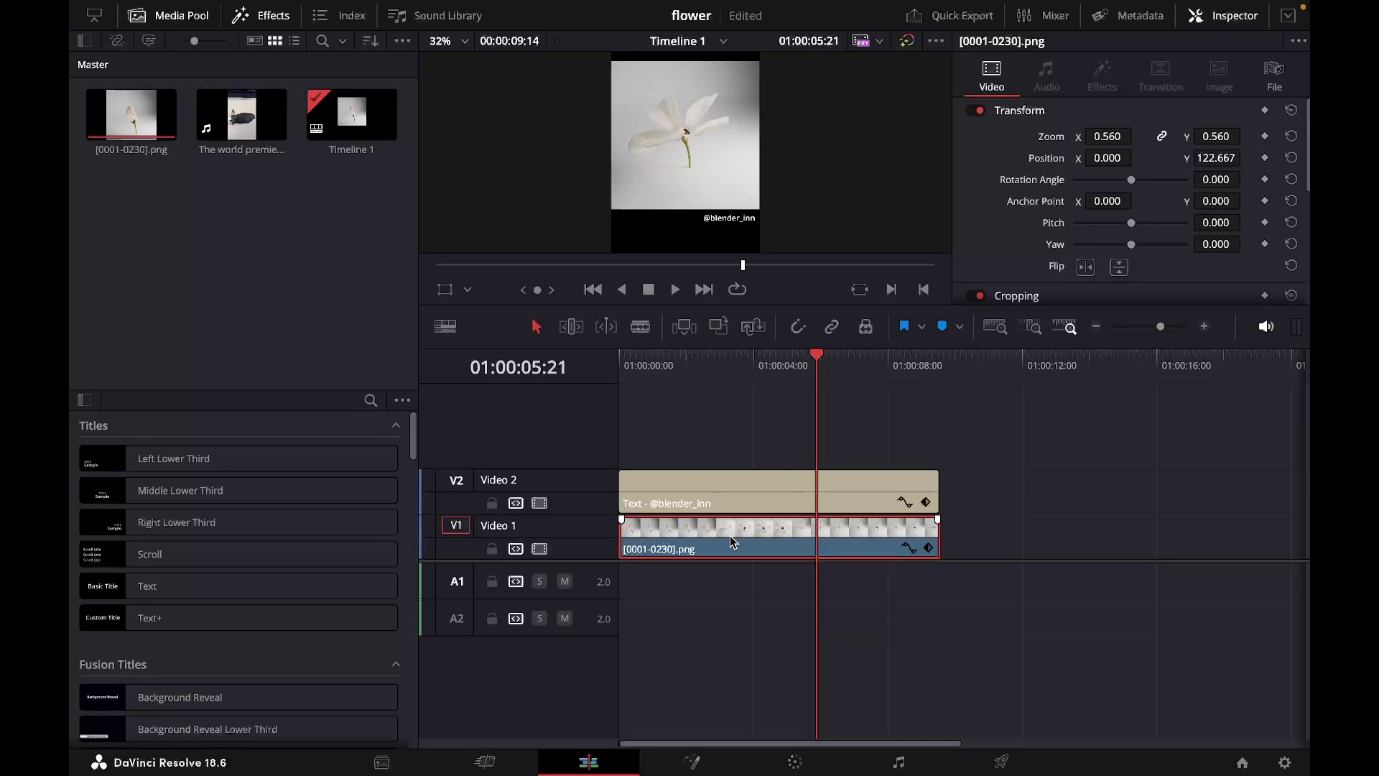
right_click(730, 536)
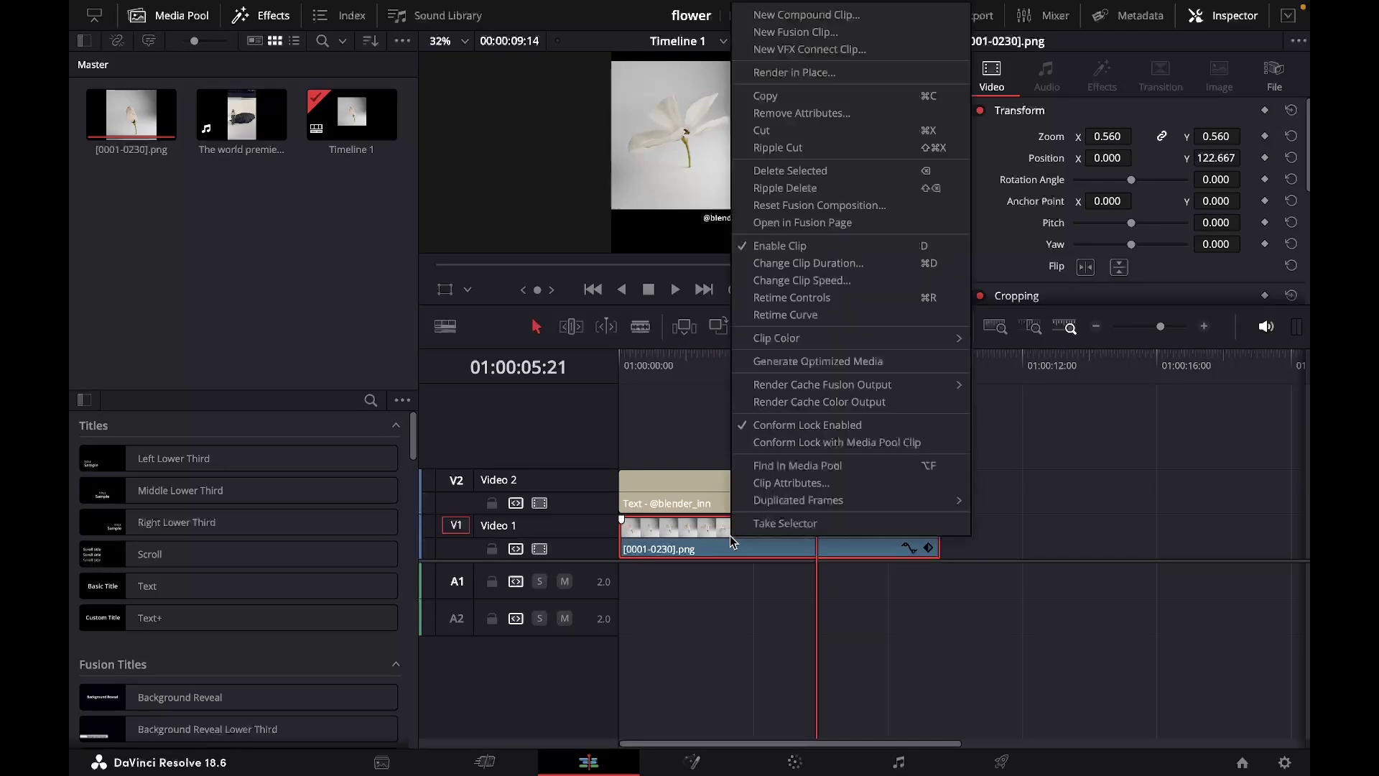
left_click(809, 281)
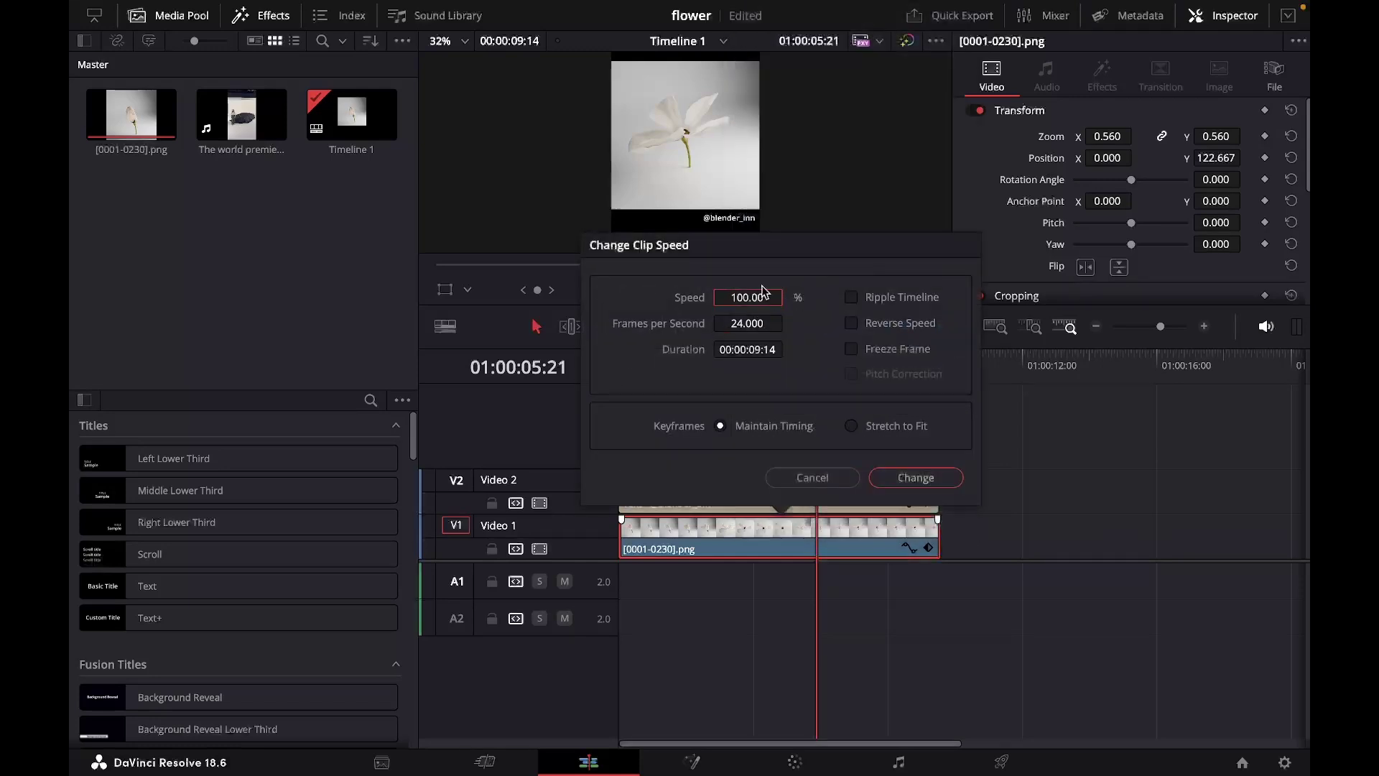
left_click(851, 323)
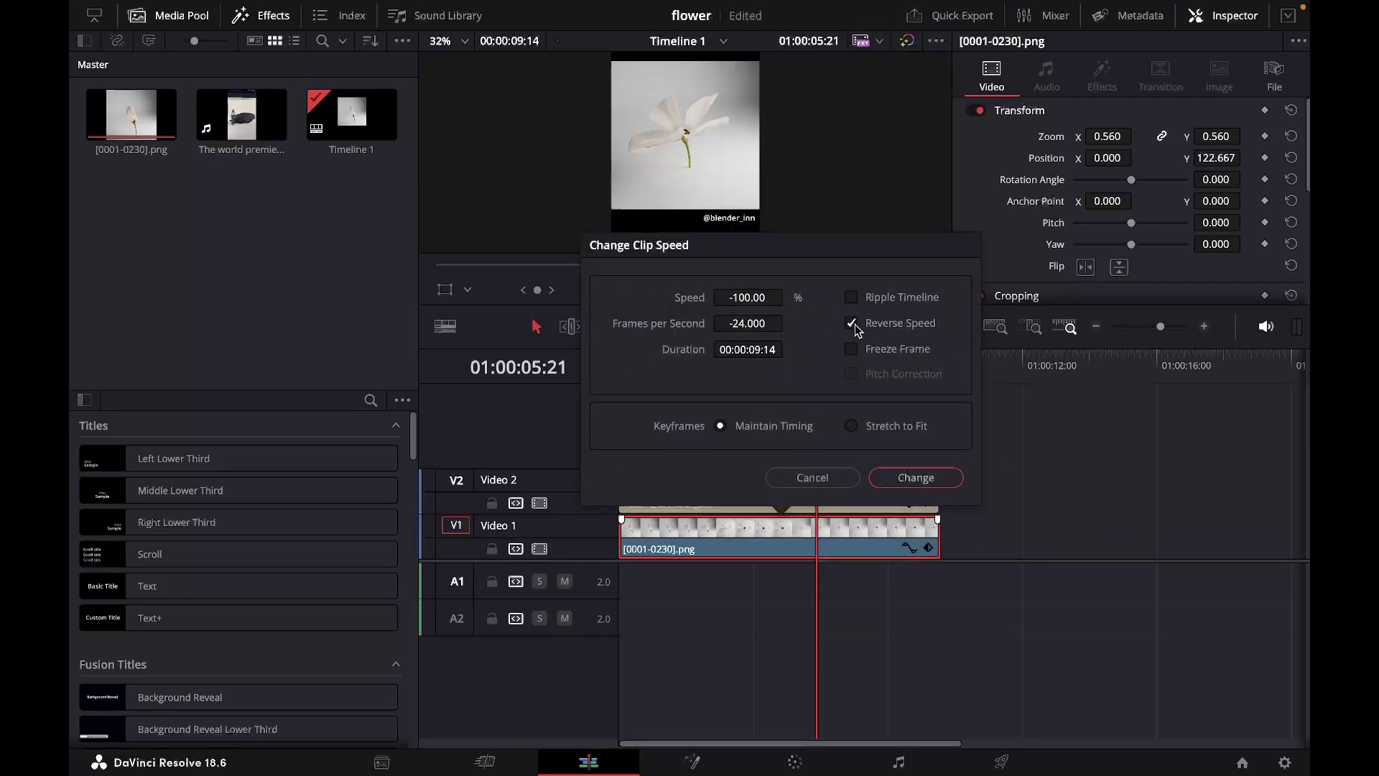
left_click(915, 477)
left_click(622, 368)
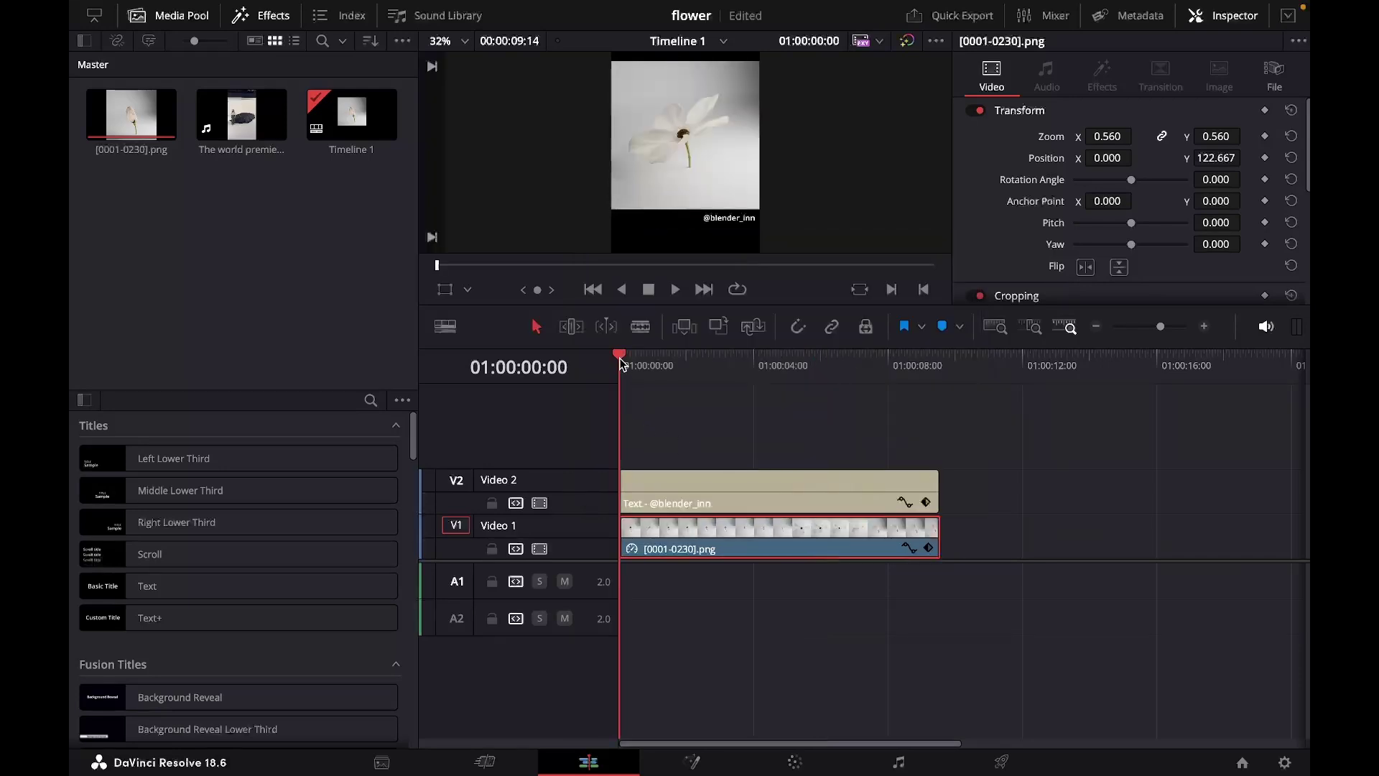
key("space")
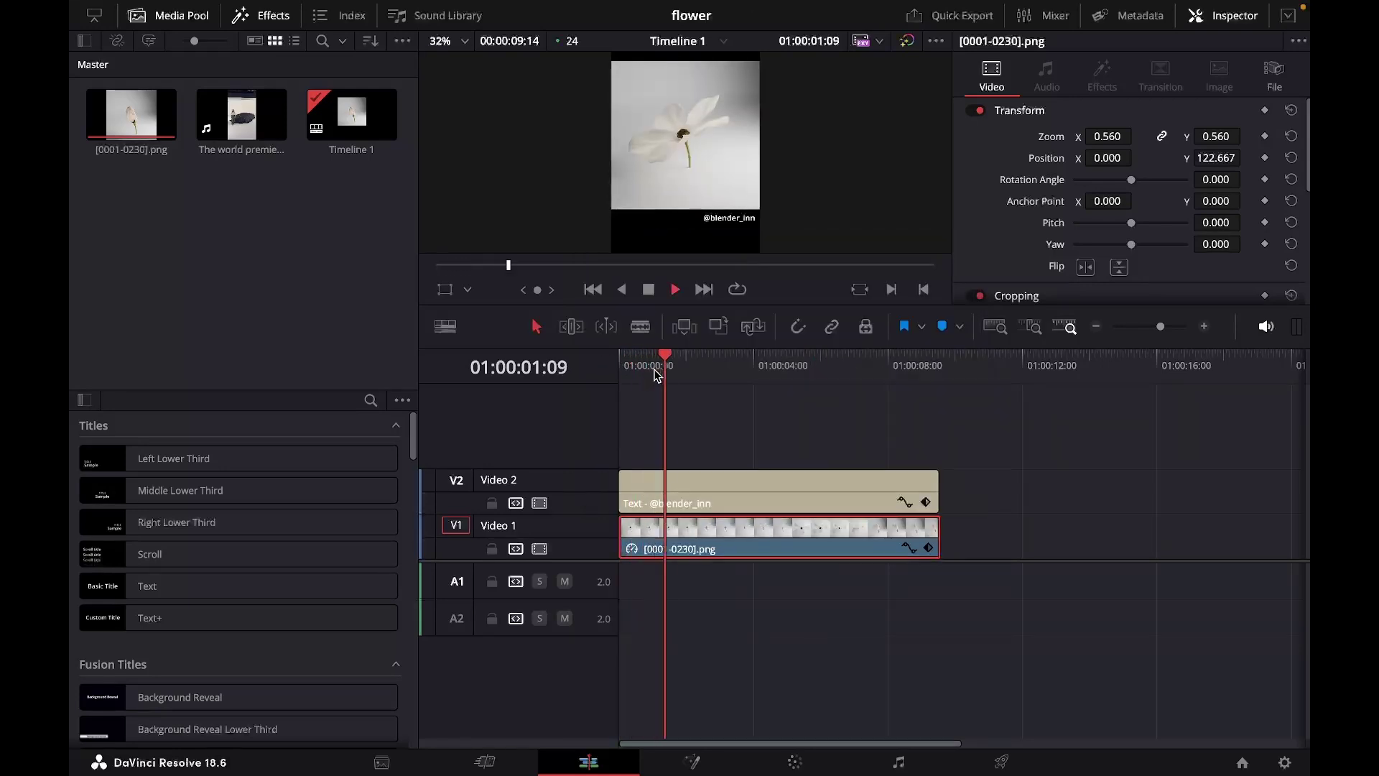